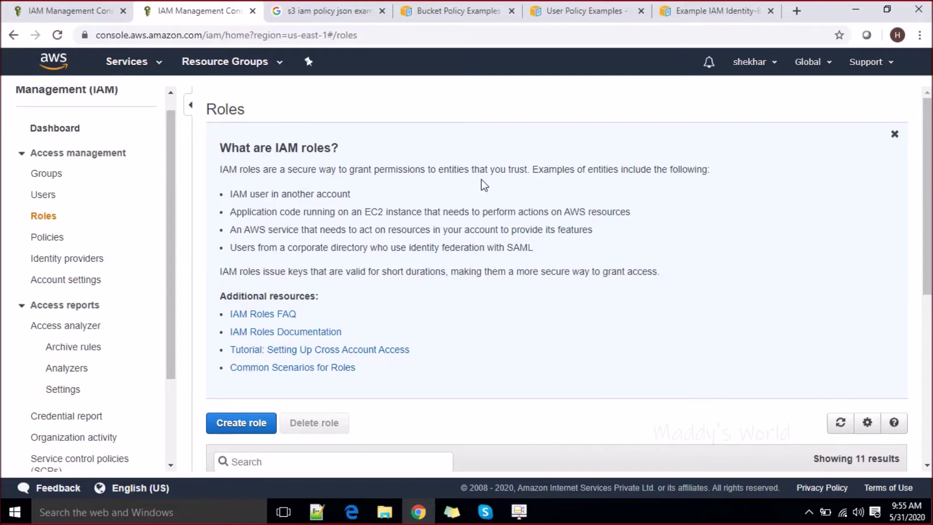
Close the Google search results tab and the three AWS documentation tabs with bucket, user and IAM policy examples
left_click(376, 12)
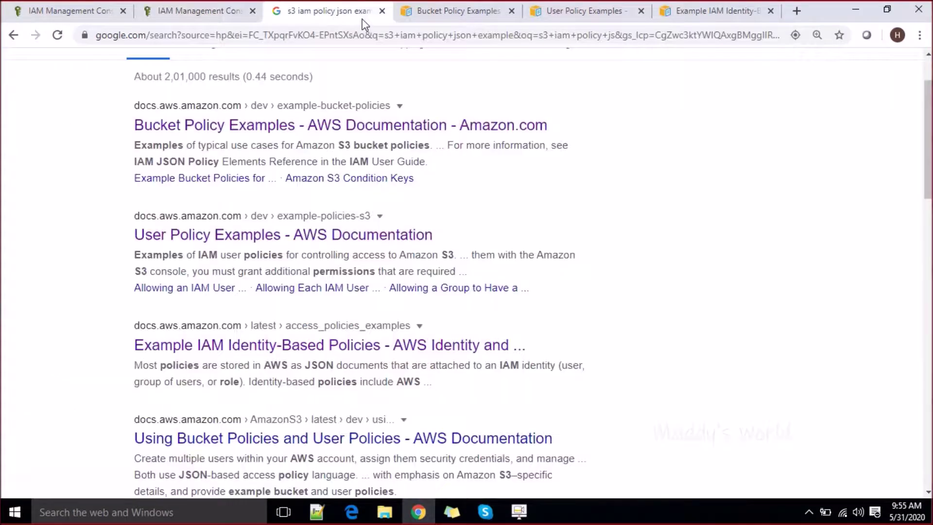
left_click(381, 14)
left_click(381, 14)
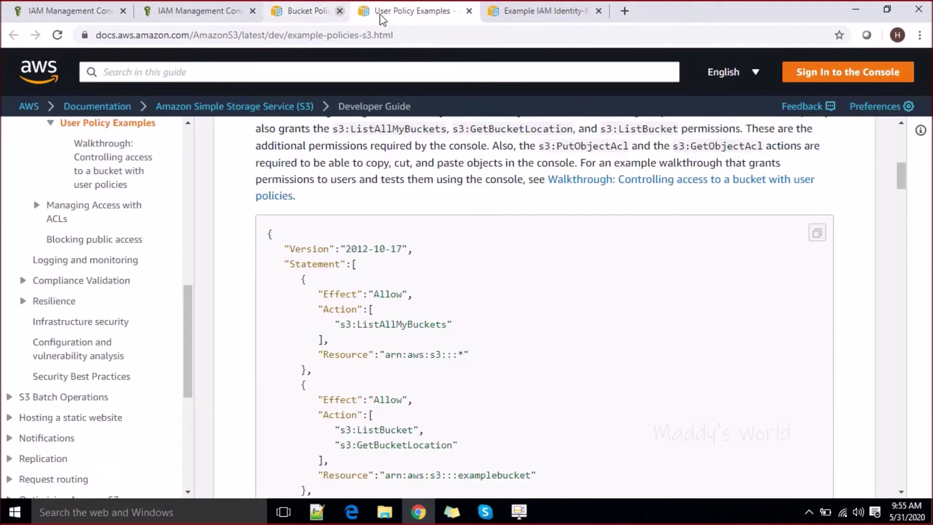
left_click(382, 14)
left_click(381, 13)
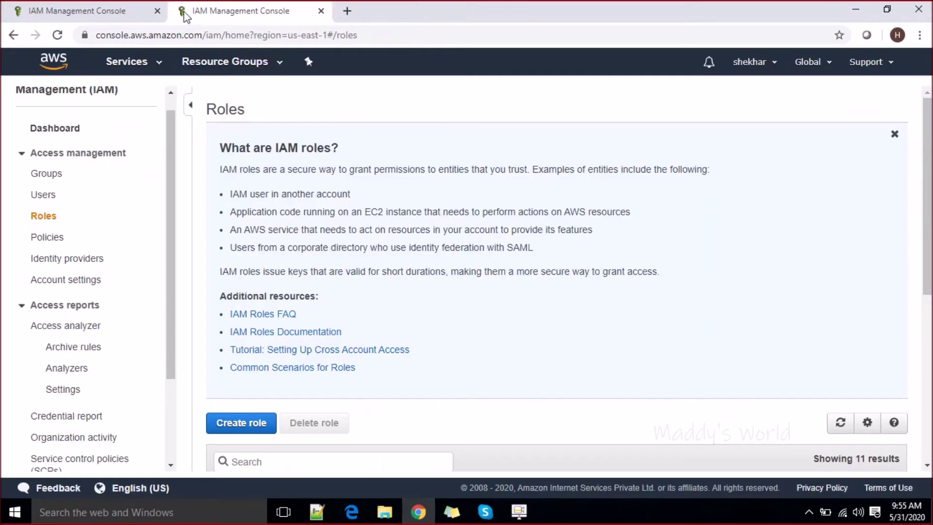
Browse the list of AWS services from the policy creation page, examining compute services such as EC2 and storage services such as S3
left_click(115, 14)
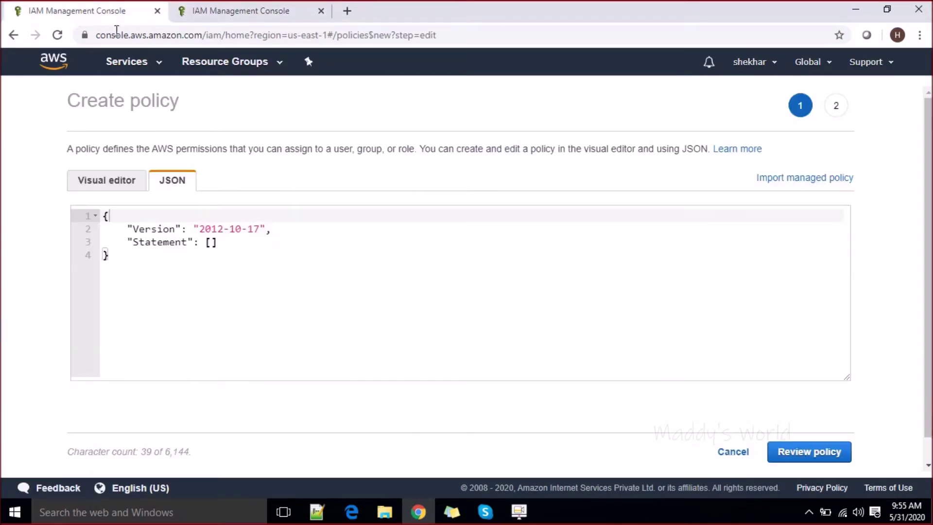
left_click(160, 64)
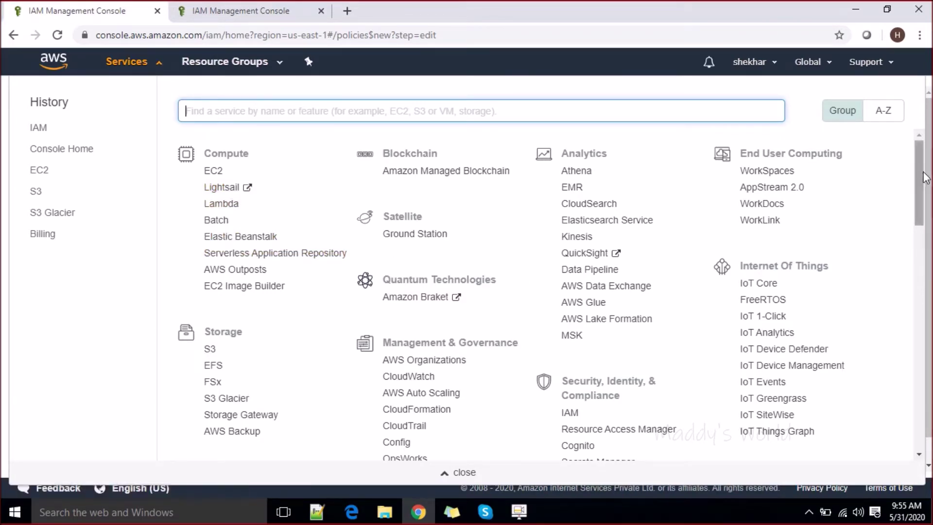
left_click_drag(925, 182, 918, 204)
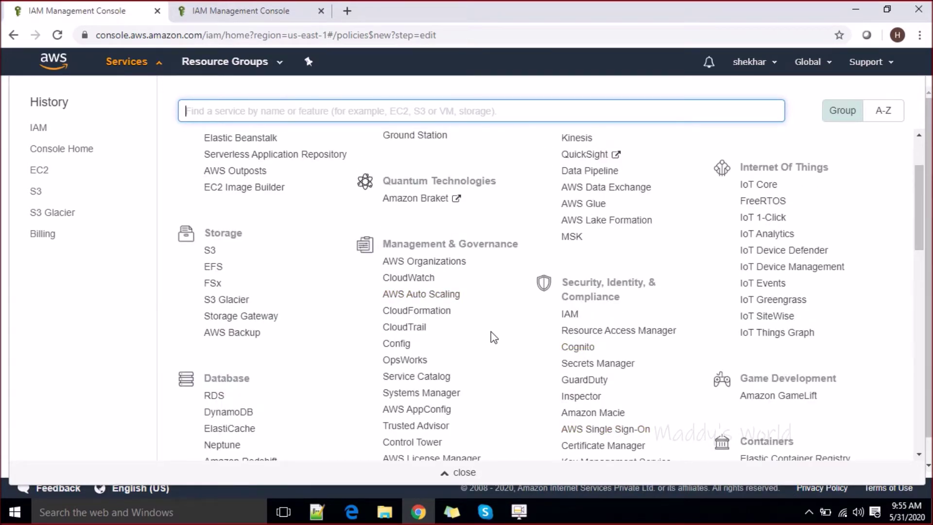
left_click_drag(923, 198, 924, 176)
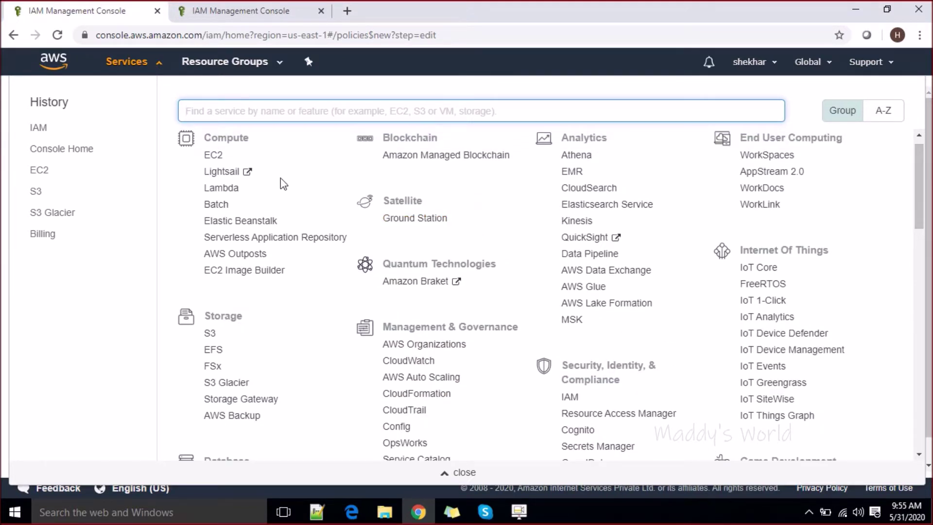
left_click_drag(264, 177, 216, 154)
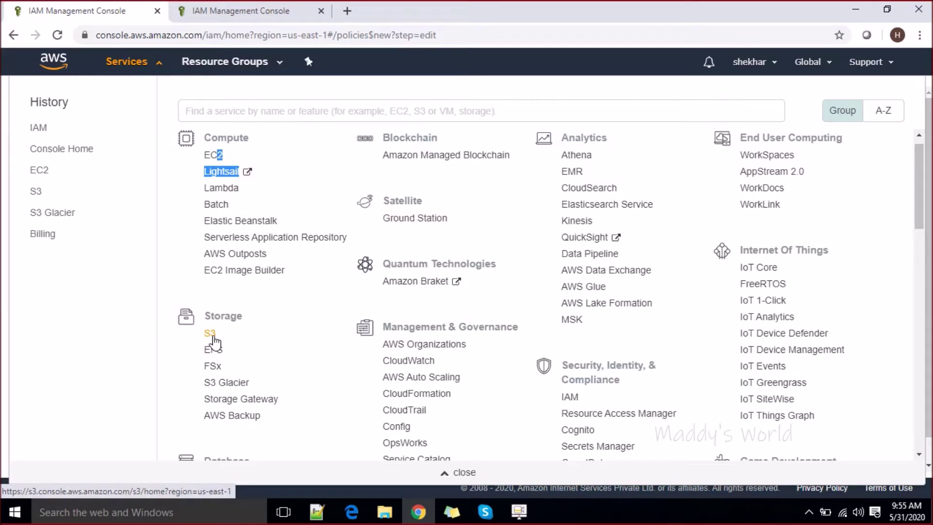
left_click(276, 18)
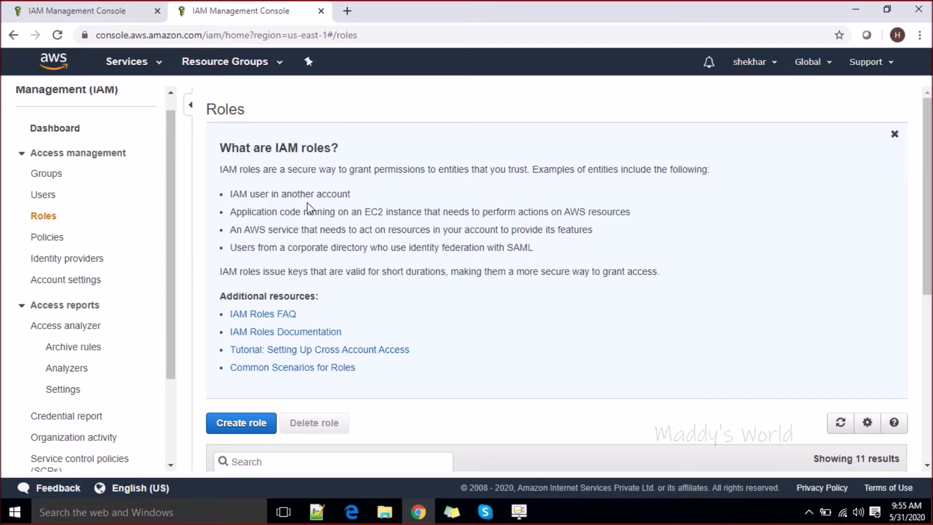
left_click(119, 13)
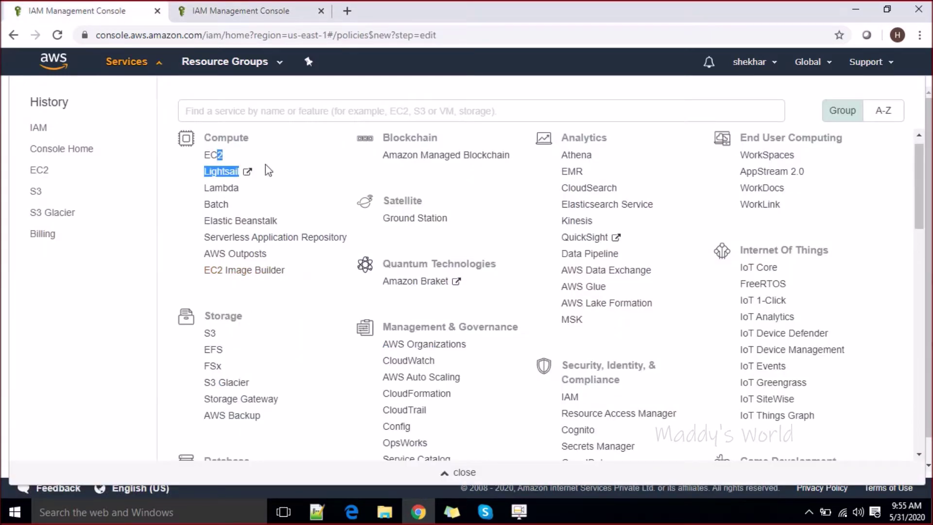
left_click(284, 120)
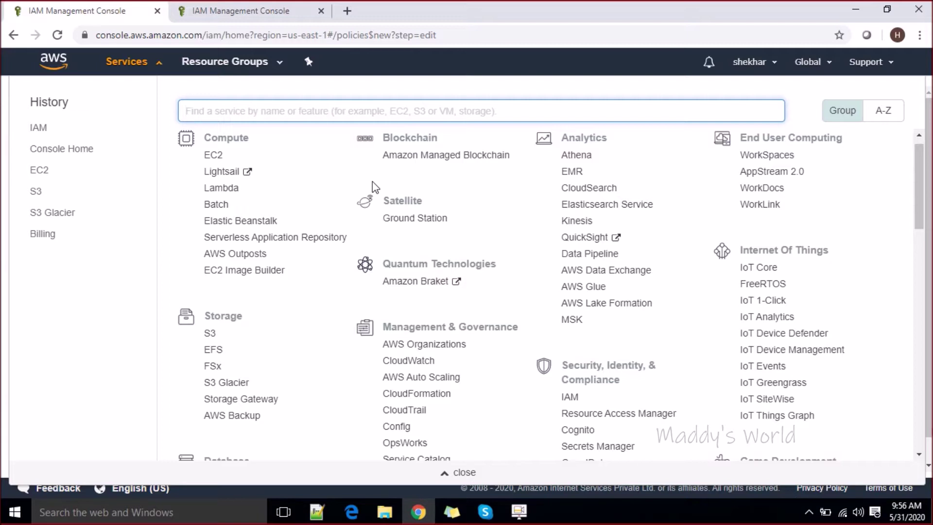
Read the IAM Roles examples about IAM users in another account and application code running on an EC2 instance
left_click(257, 9)
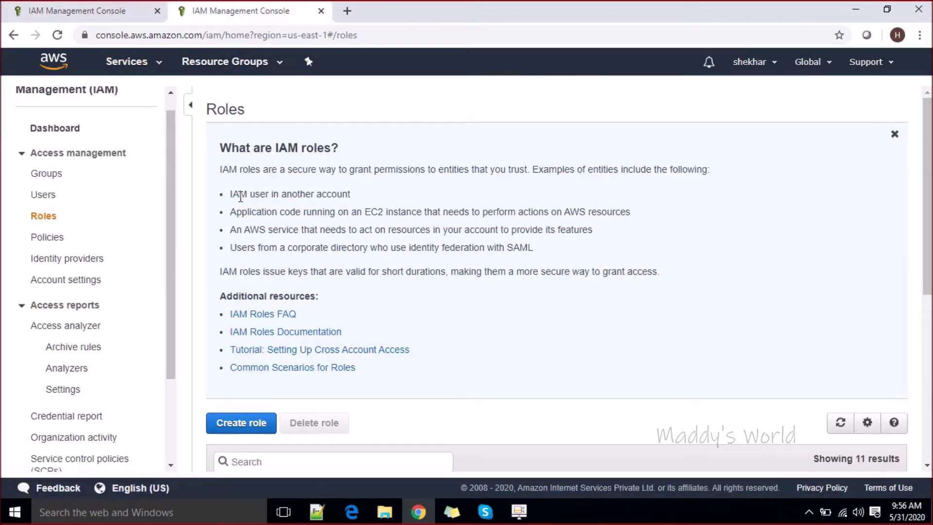
left_click_drag(226, 196, 354, 196)
left_click(286, 230)
left_click_drag(246, 216, 331, 214)
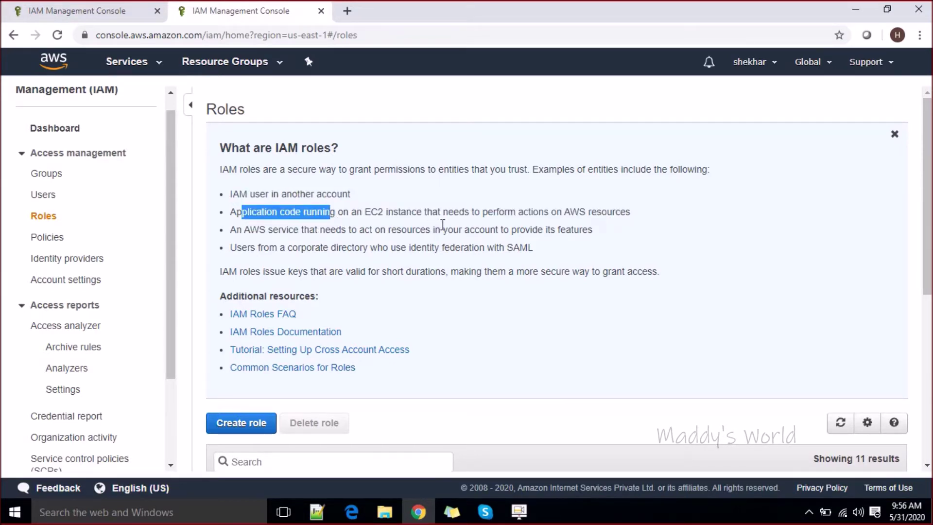
left_click_drag(493, 209, 628, 214)
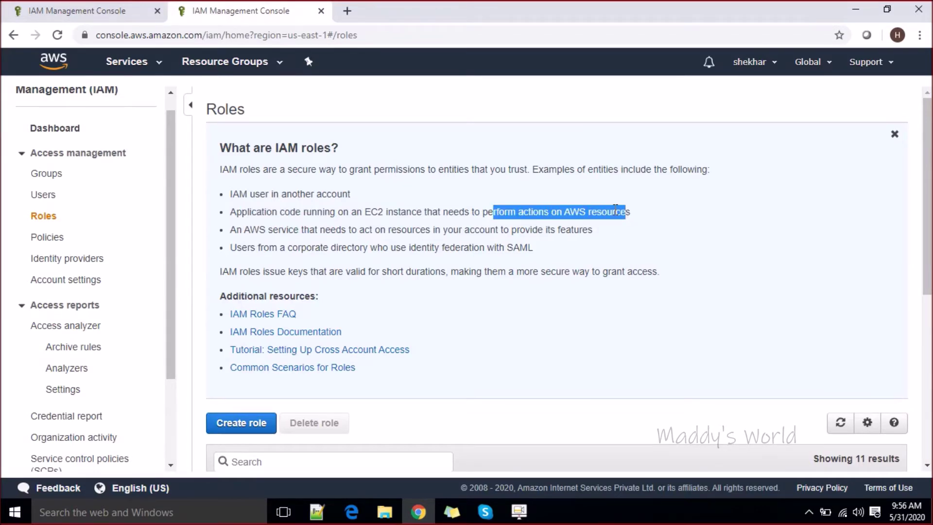
left_click(125, 11)
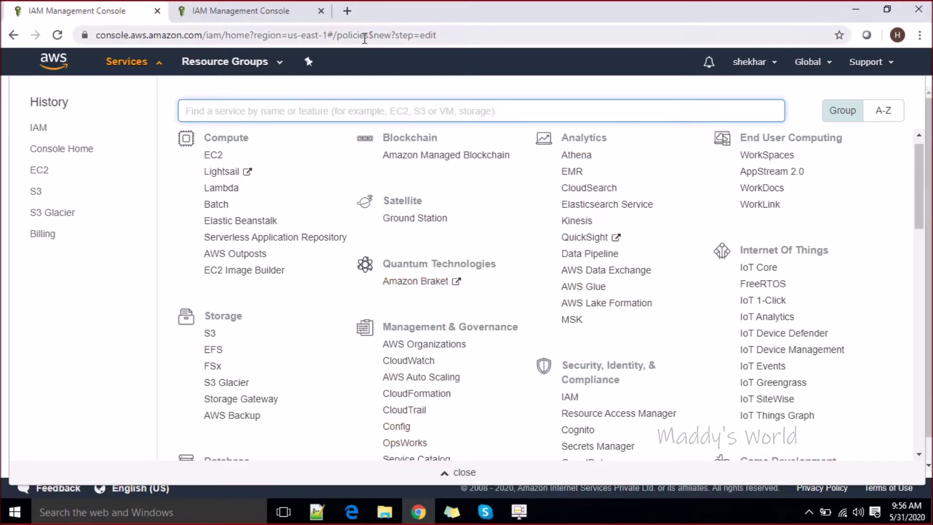
left_click(309, 8)
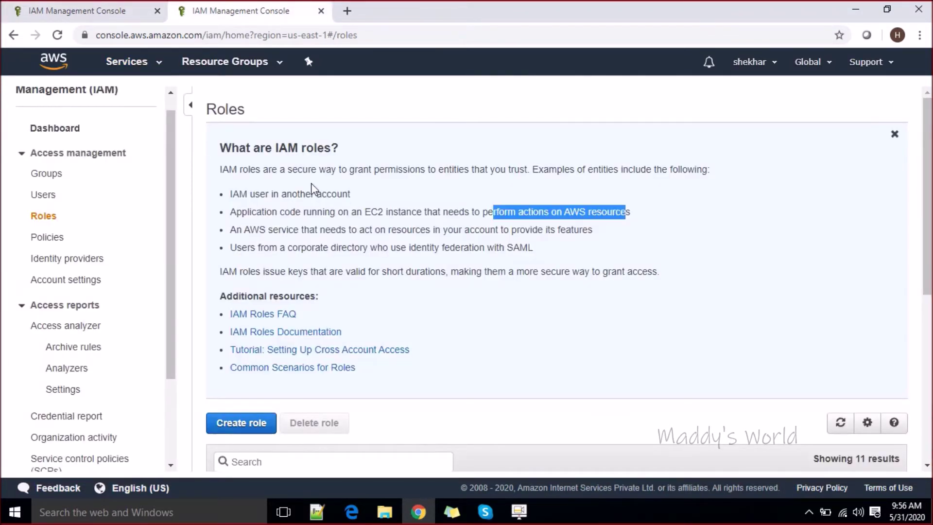
Read the IAM Roles examples about AWS services and SAML-federated corporate users, plus the note on short-duration keys
left_click(314, 213)
left_click_drag(242, 230, 576, 230)
left_click(575, 230)
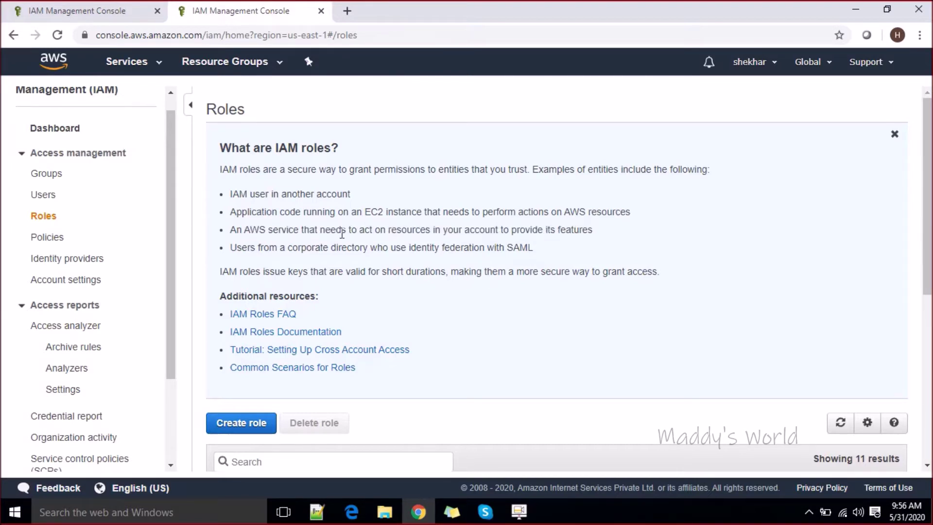
left_click_drag(239, 252, 534, 253)
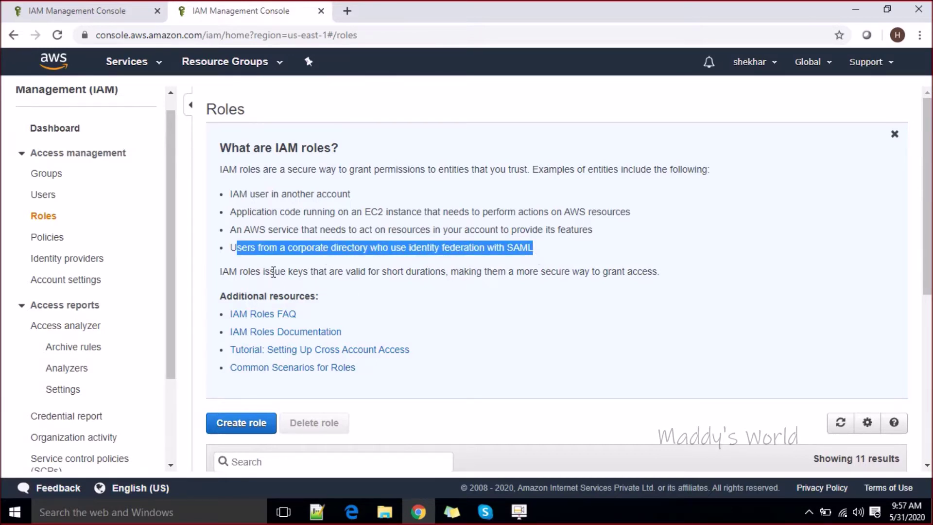
left_click_drag(248, 273, 181, 191)
left_click(680, 280)
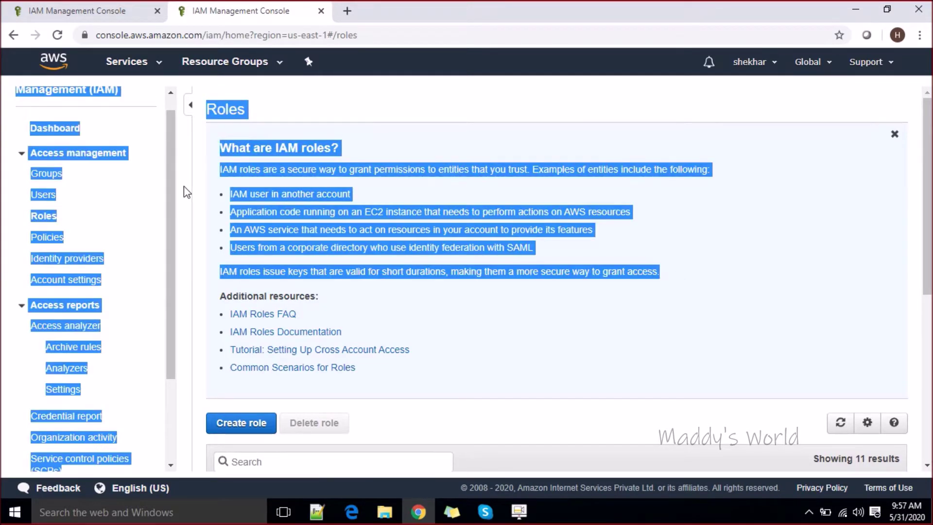
left_click(284, 209)
left_click_drag(222, 147, 274, 207)
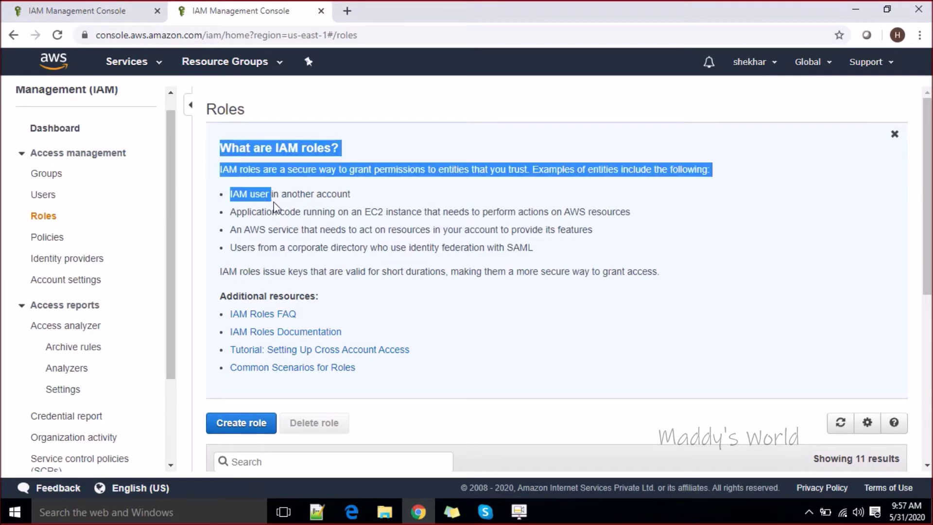
Open the EC2 dashboard in place of the policy creation page
left_click(97, 17)
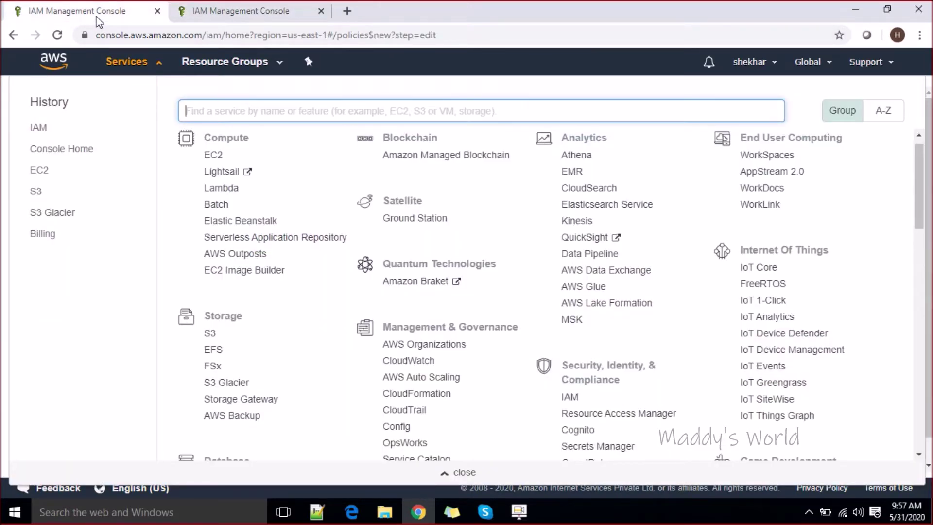
left_click(217, 159)
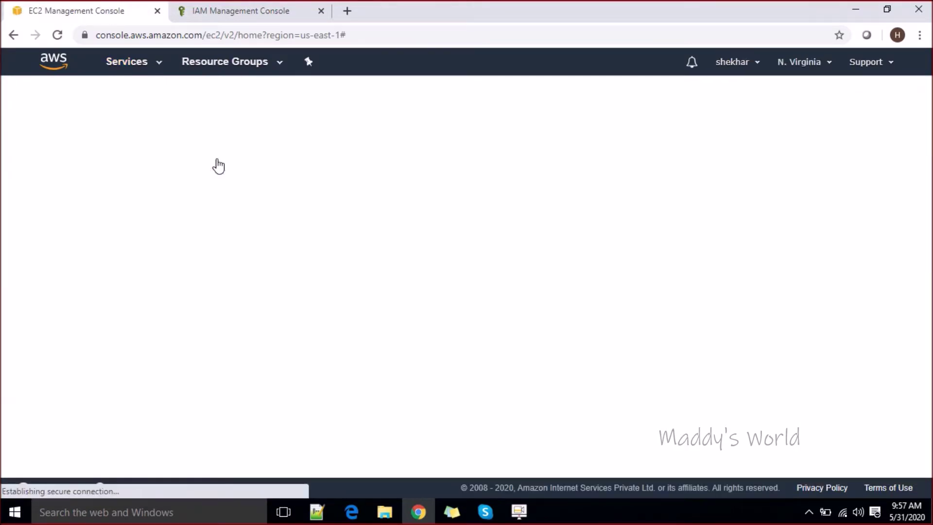
left_click(519, 512)
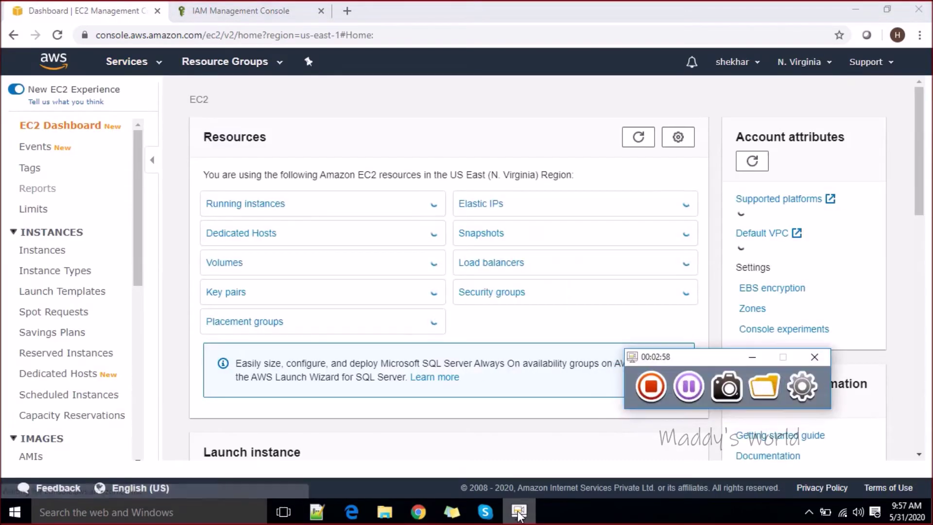
left_click(520, 512)
left_click(723, 406)
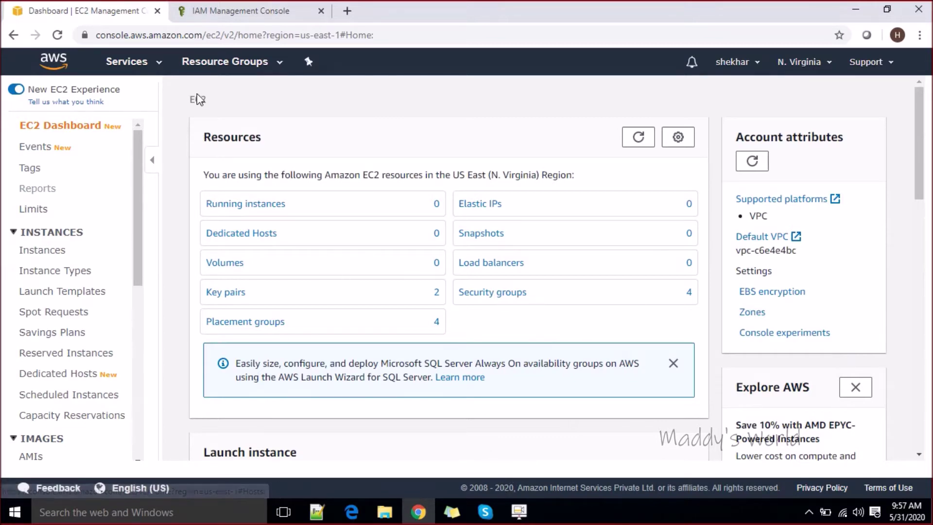
Compare the EC2 dashboard with the IAM Roles page and view the list of AWS services
left_click(194, 18)
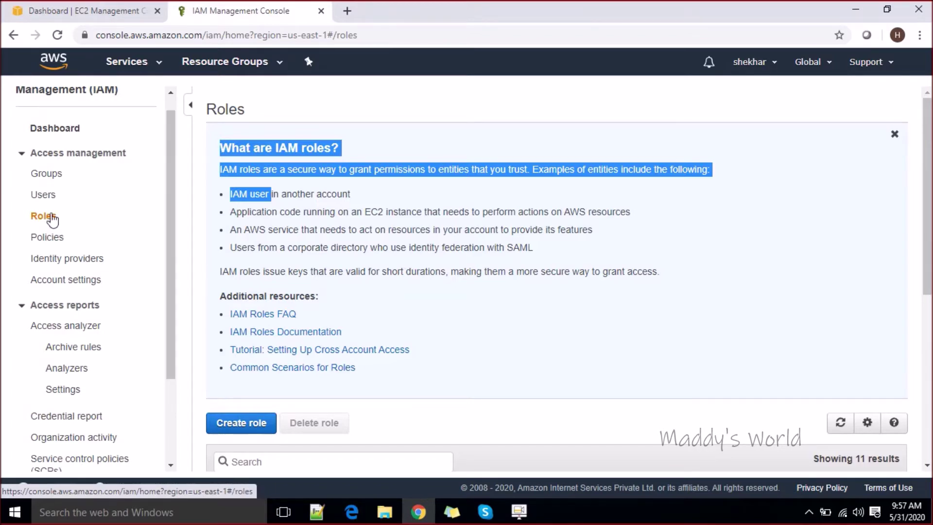
left_click(91, 14)
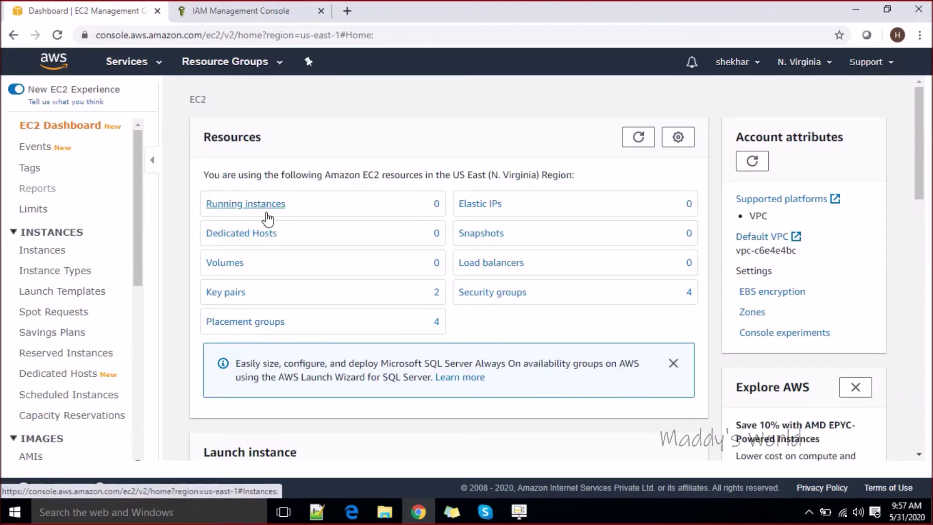
left_click(193, 14)
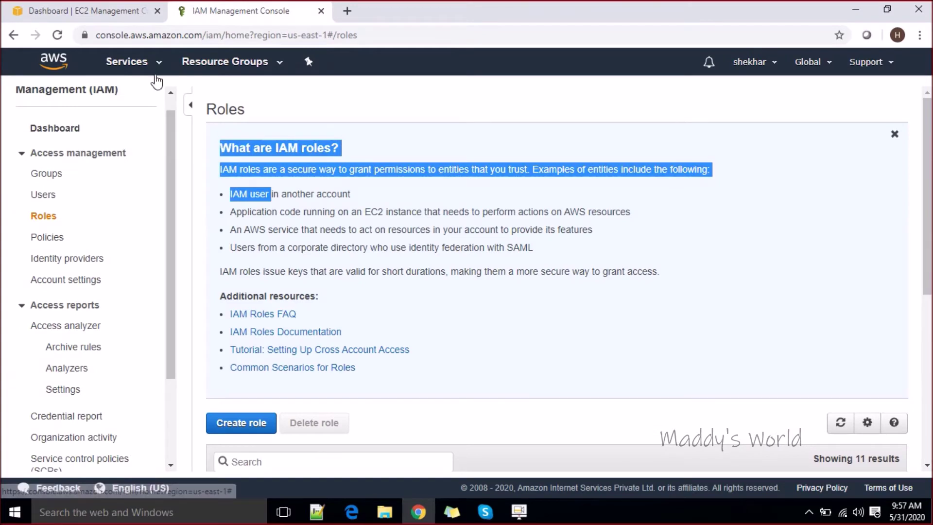
left_click(97, 12)
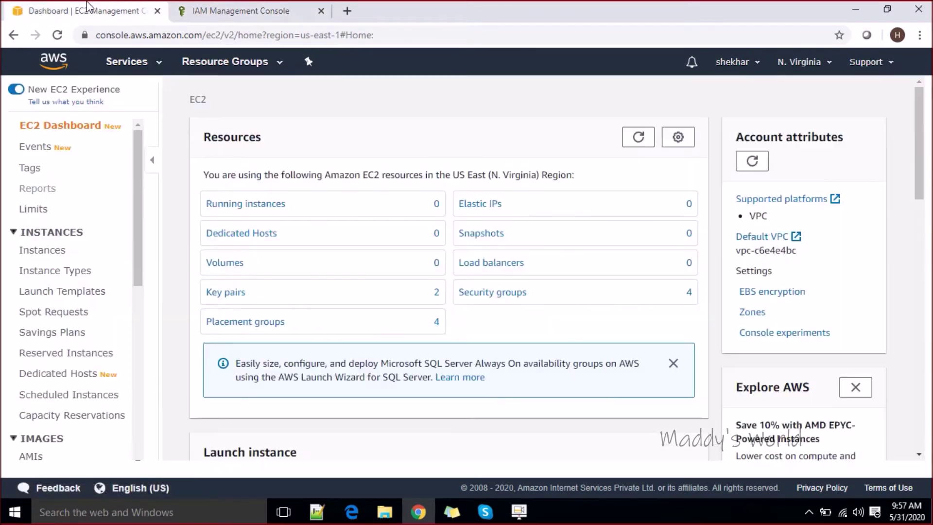
left_click(156, 76)
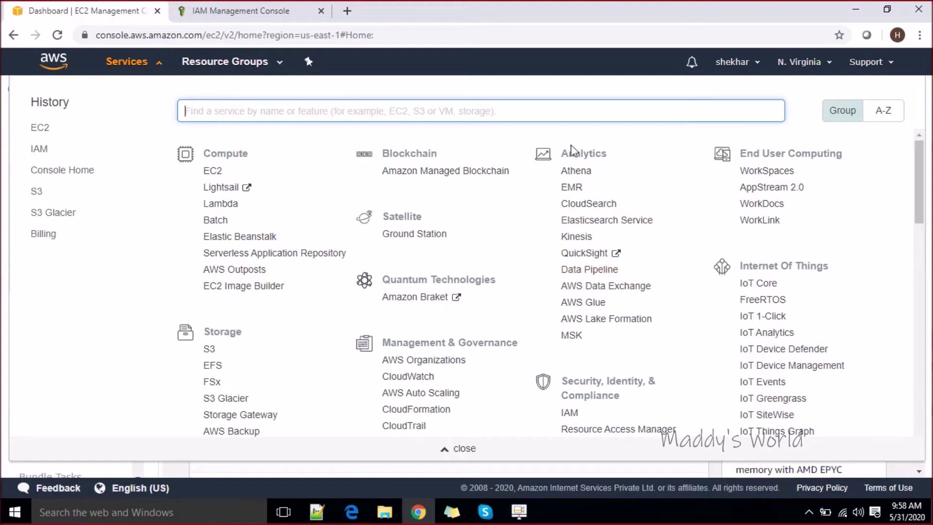
Review the IAM Roles example about an AWS service that needs to act on resources in the account
left_click(268, 12)
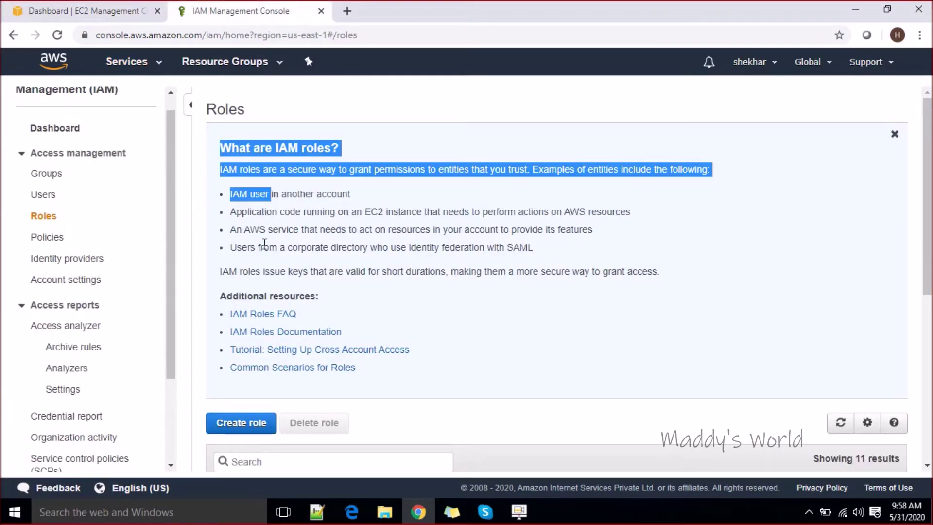
left_click_drag(301, 229, 577, 244)
left_click(583, 267)
double_click(582, 267)
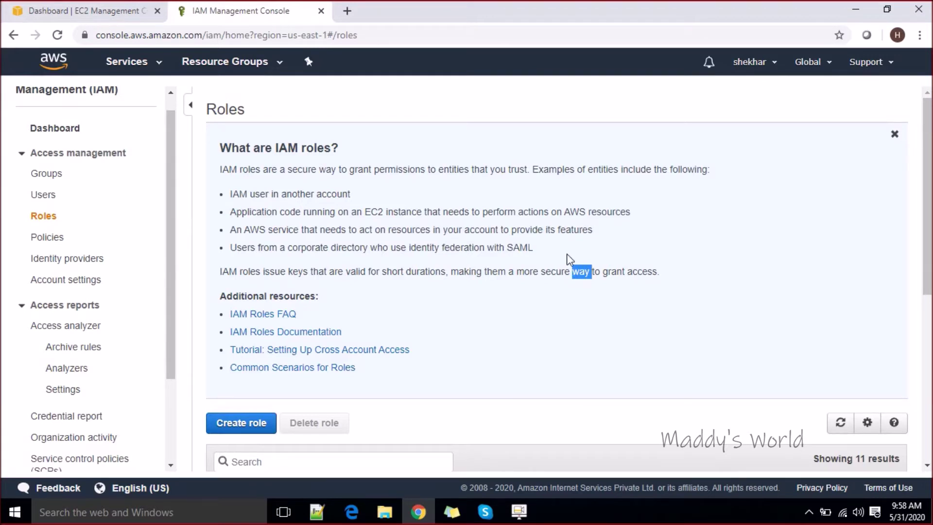
mouse_move(503, 513)
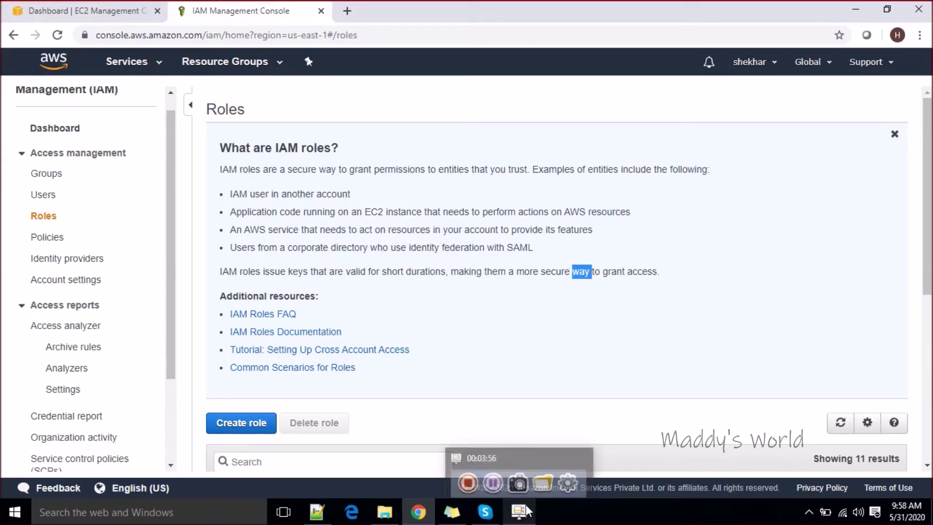
left_click(504, 513)
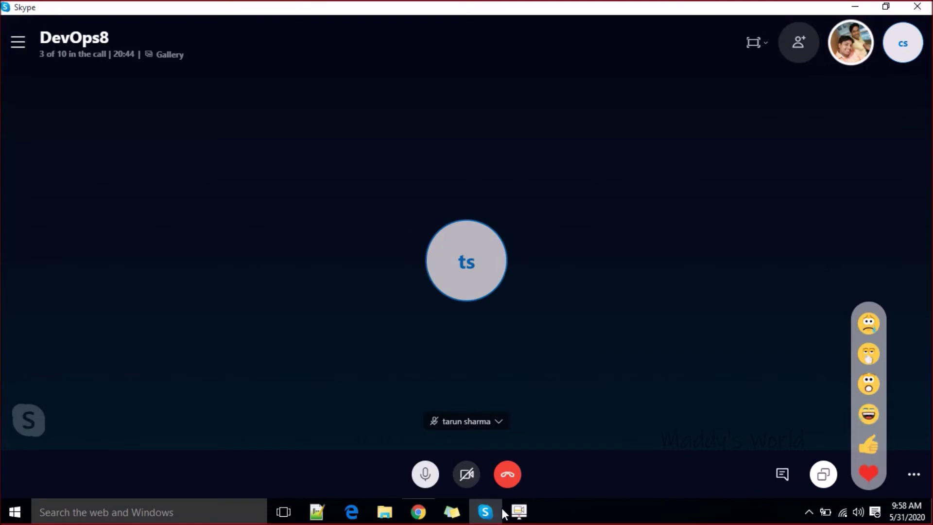
left_click(504, 514)
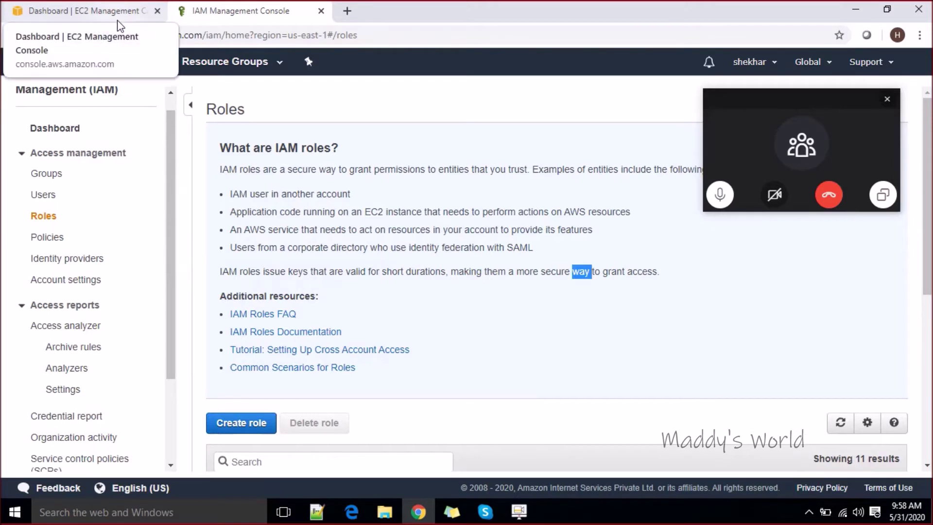
left_click(519, 512)
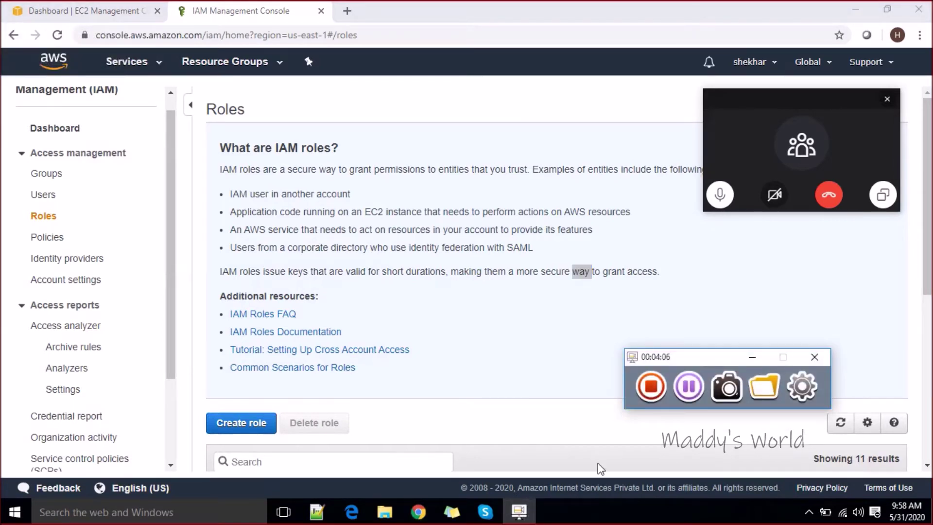
Close the floating call window that covers part of the IAM Roles page
left_click(495, 388)
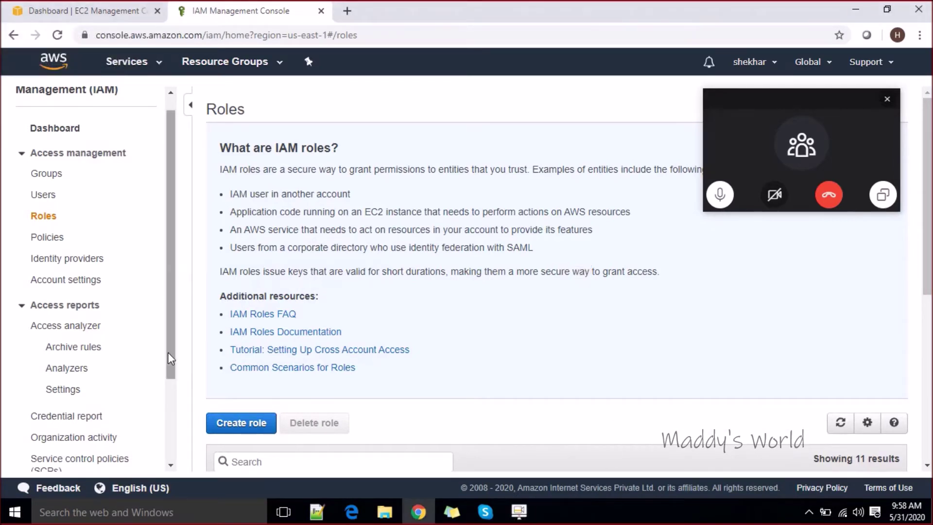
left_click(887, 101)
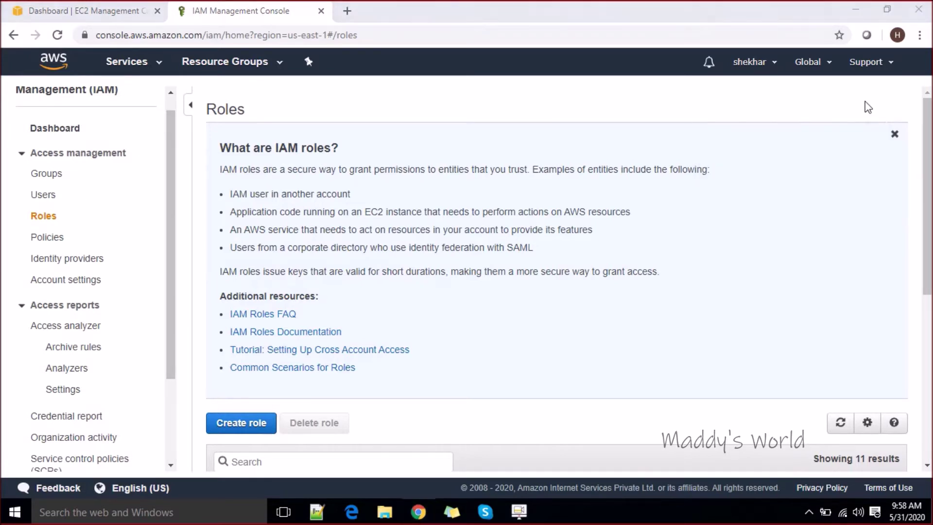
left_click(92, 243)
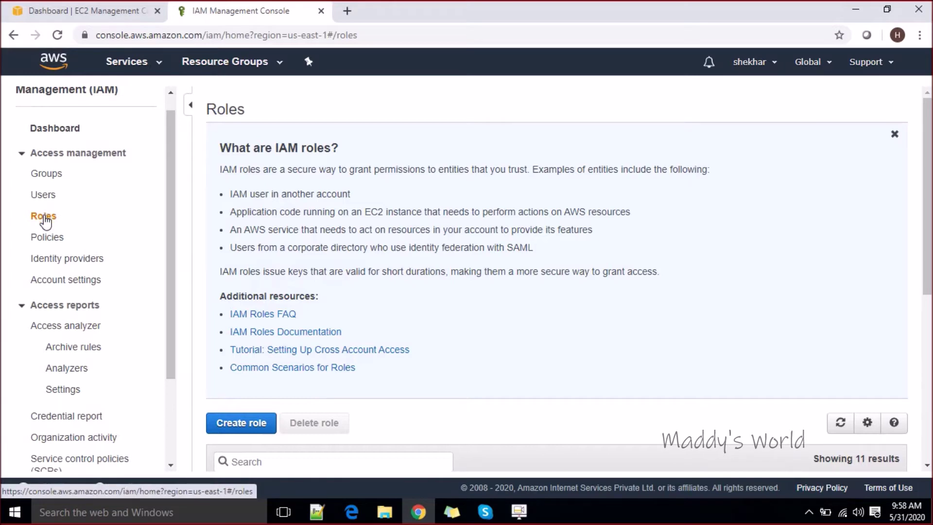
Start creating a role for an AWS service, choose EC2 as its use case and continue to permissions
left_click(237, 432)
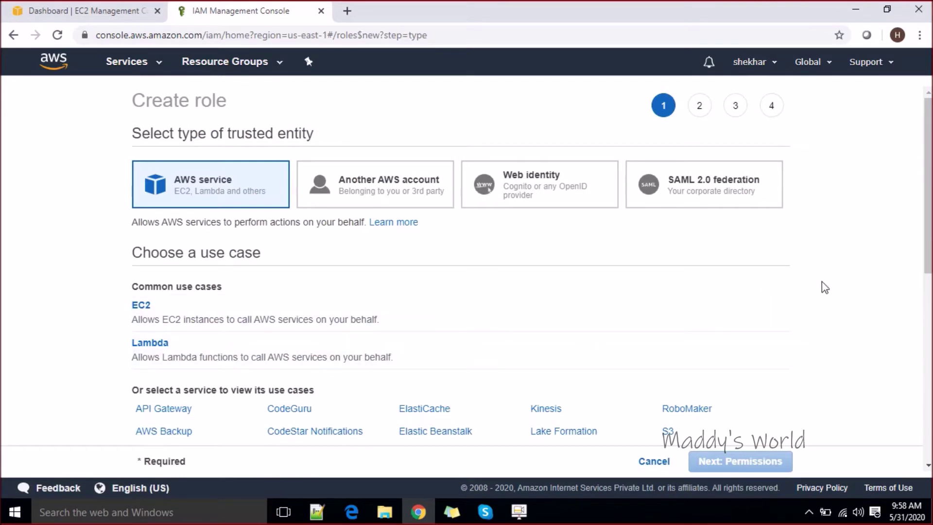
left_click_drag(929, 214, 929, 258)
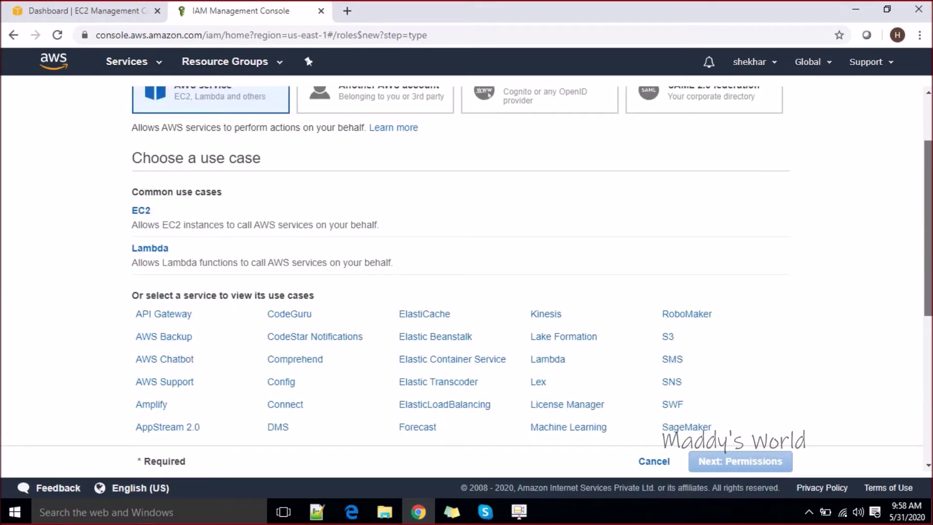
left_click_drag(929, 258, 929, 270)
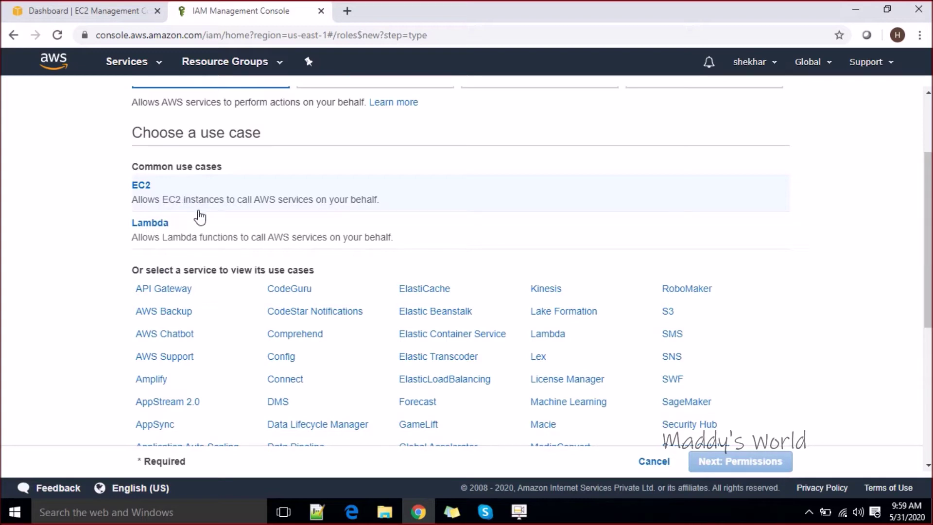
left_click(178, 193)
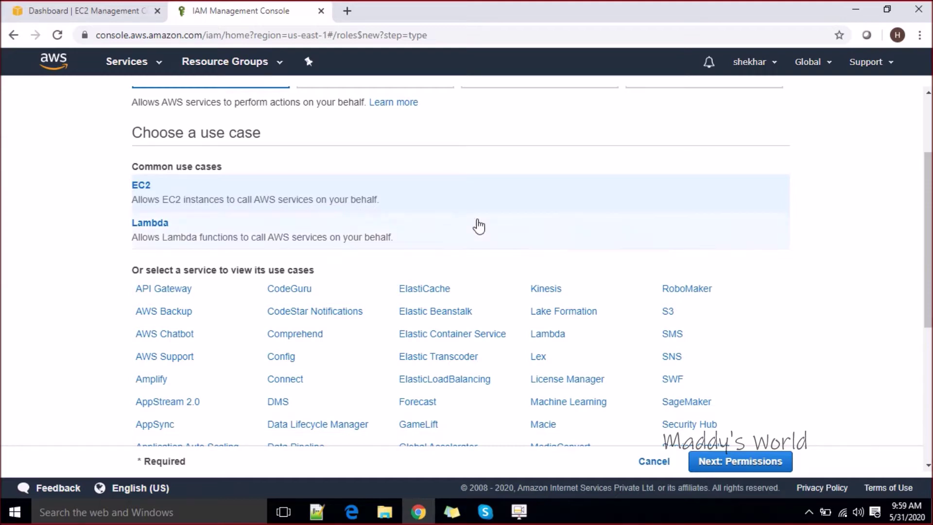
scroll(928, 241, "down", 1)
scroll(928, 240, "down", 3)
scroll(928, 241, "up", 3)
scroll(927, 241, "down", 5)
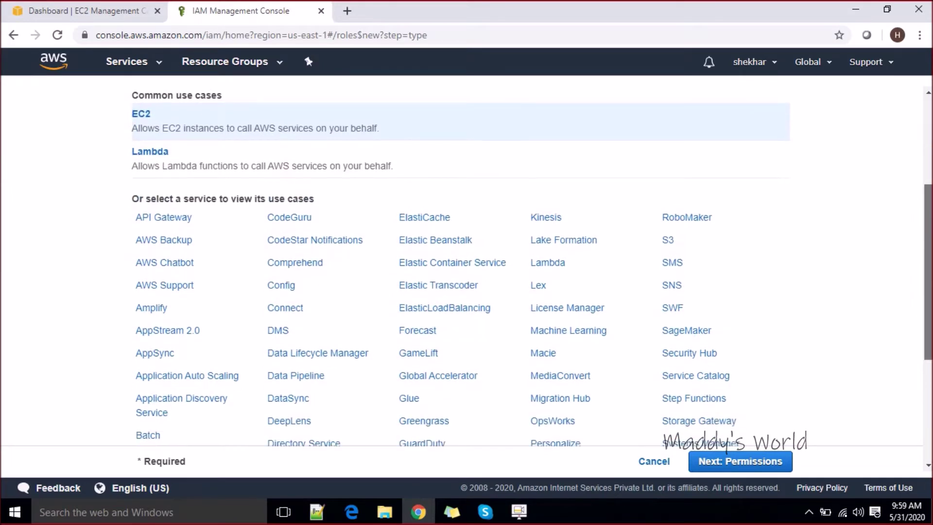
left_click(743, 465)
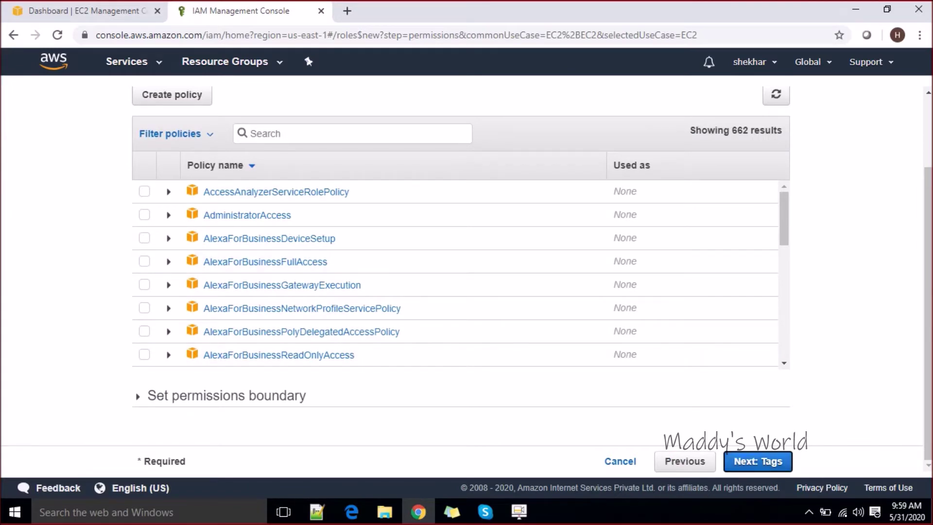
Filter the permissions policies by s3, attach AmazonS3FullAccess to the new role and continue to tags
scroll(836, 195, "up", 1)
left_click(458, 183)
type("s3")
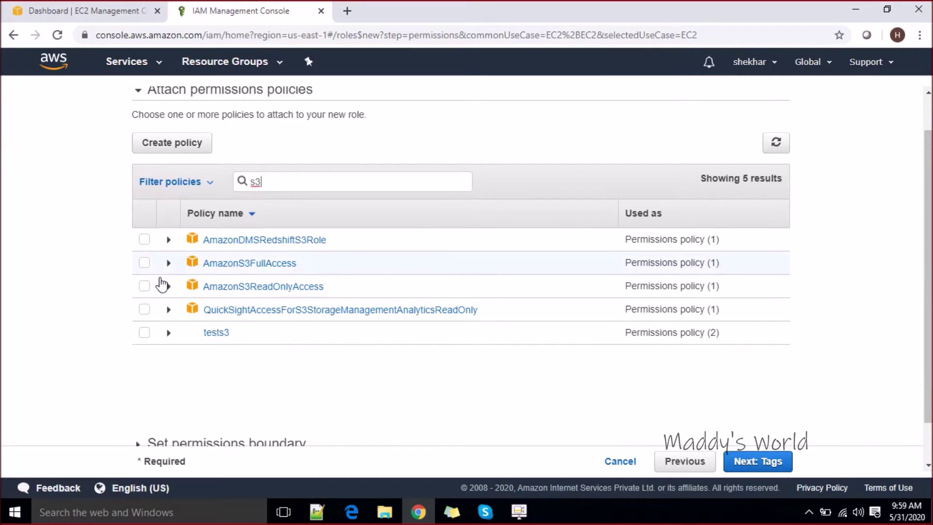
left_click(144, 264)
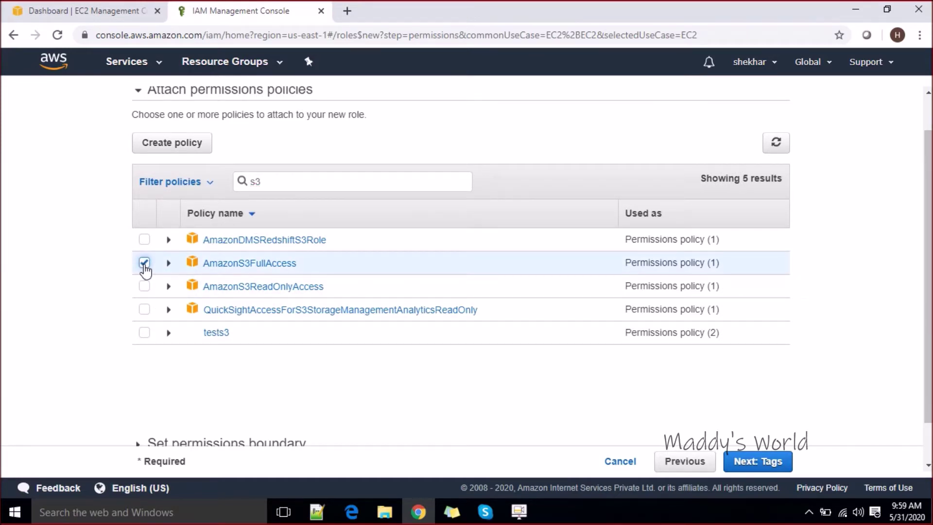
left_click(743, 464)
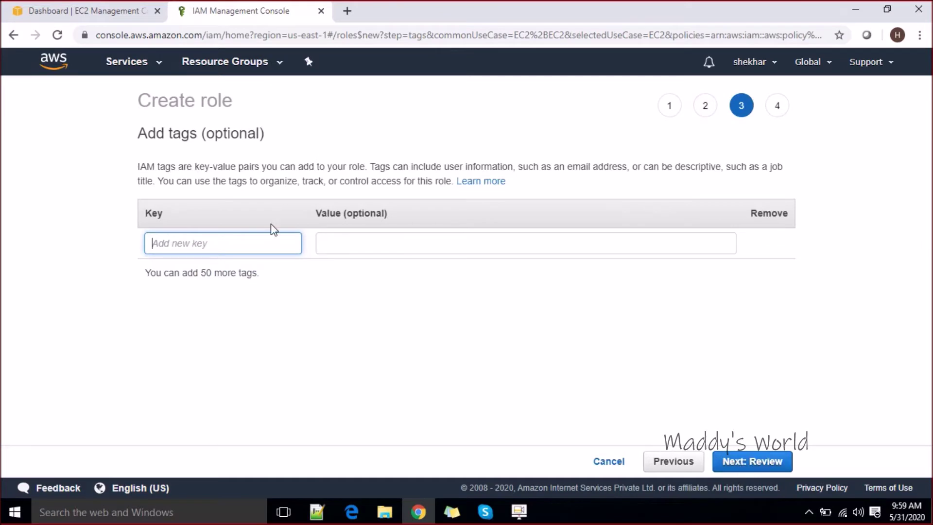
Add a tag with key Name and value "IAM ROLE testing" to the role and continue to the review
type("Name")
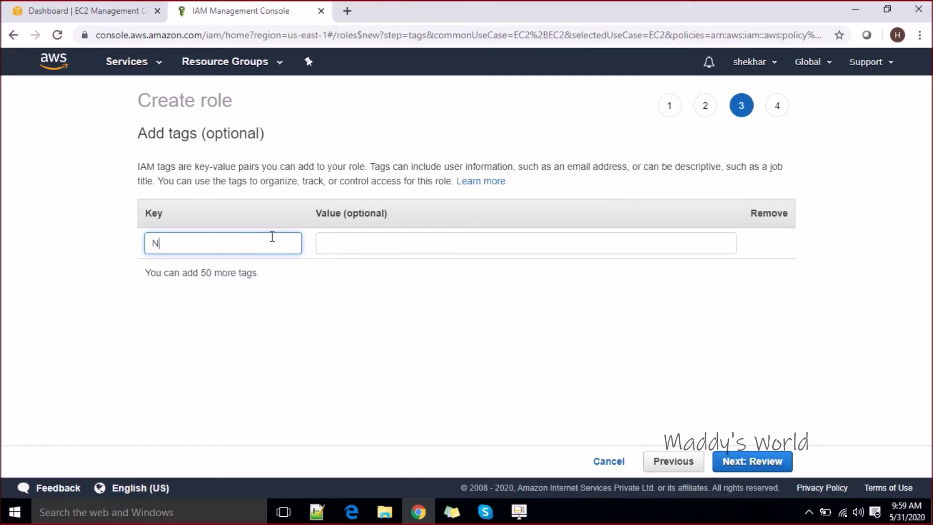
key("Tab")
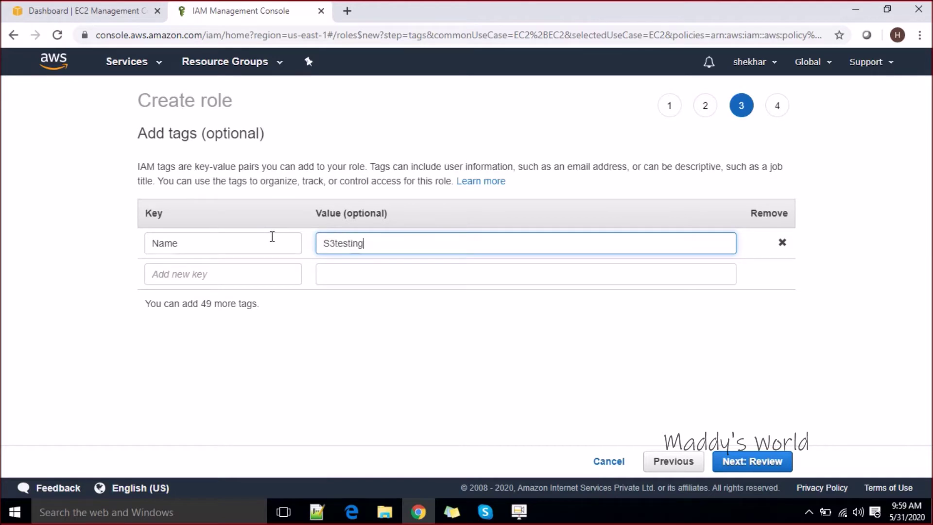
key("BackSpace")
key("BackSpace")
key("BackSpace")
key("BackSpace")
key("BackSpace")
key("BackSpace")
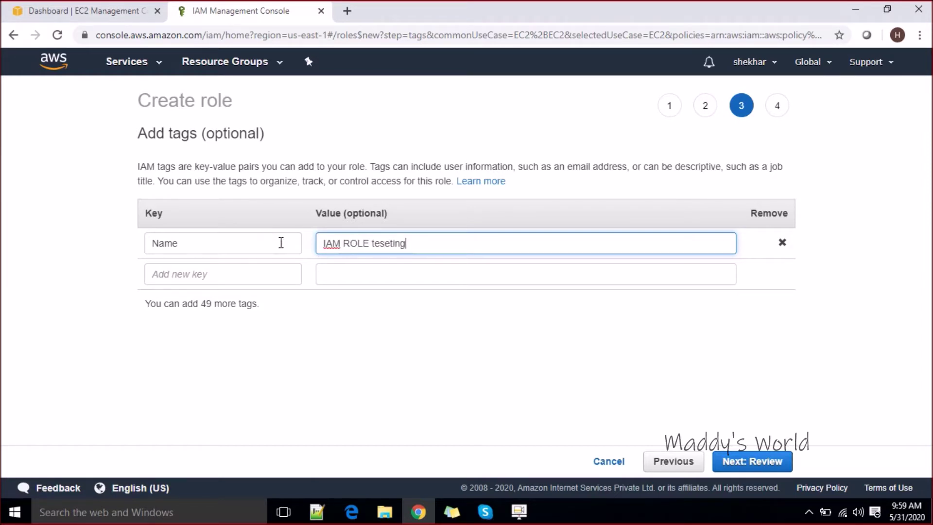
key("BackSpace")
key("BackSpace")
type("ng")
left_click(772, 468)
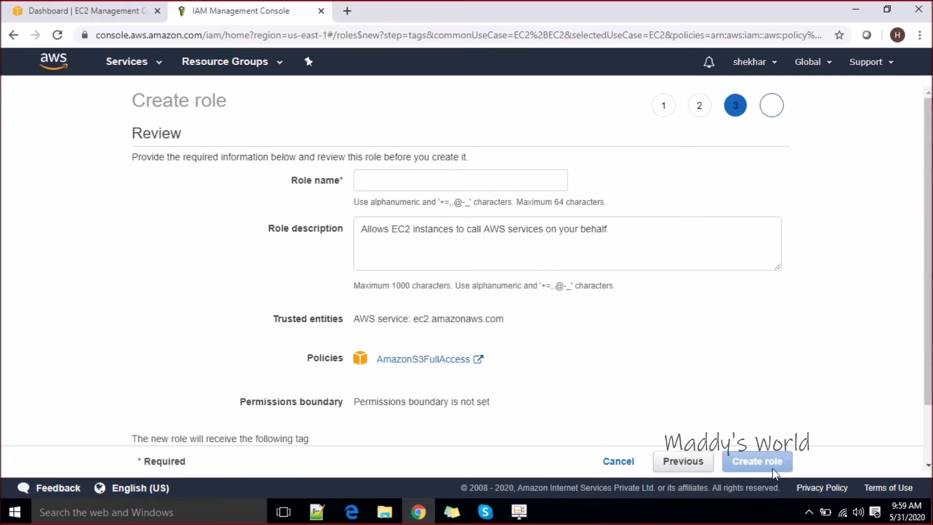
Name the new role S3Roles_custom
left_click(472, 186)
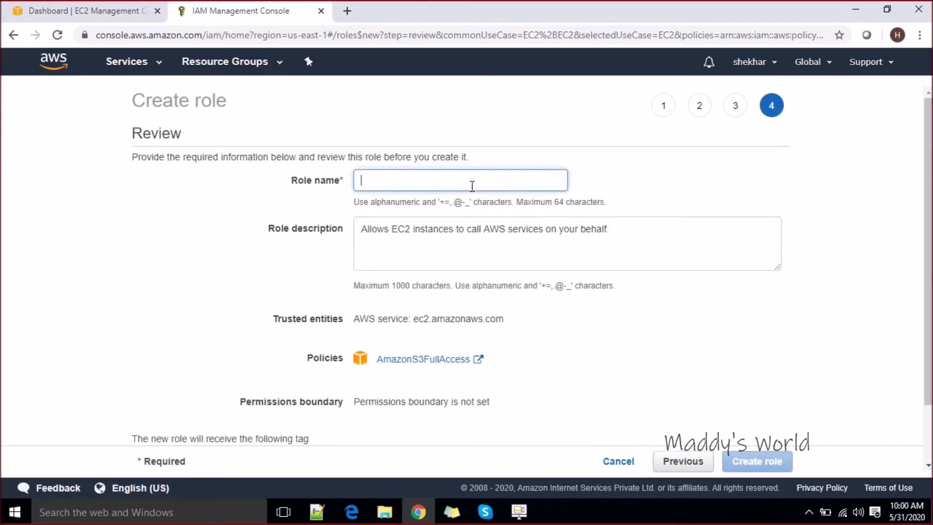
type("S3R")
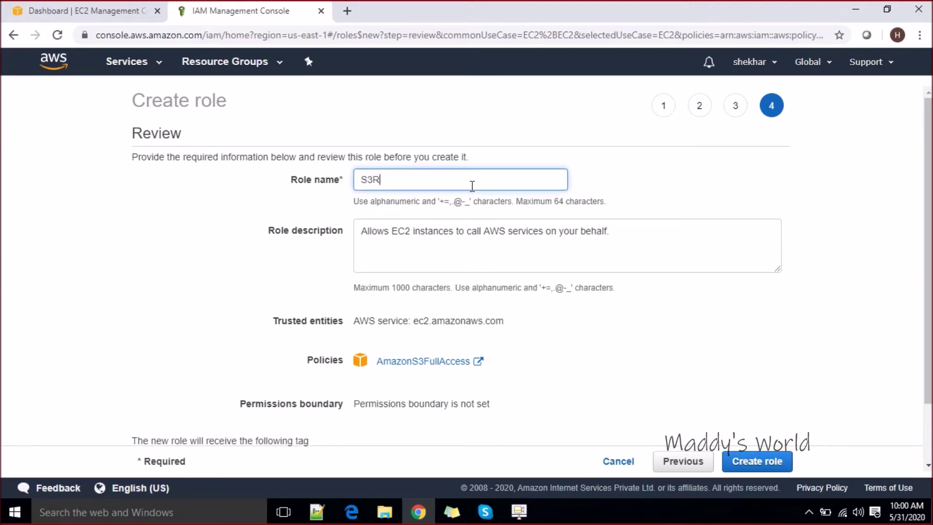
type("oles_custom")
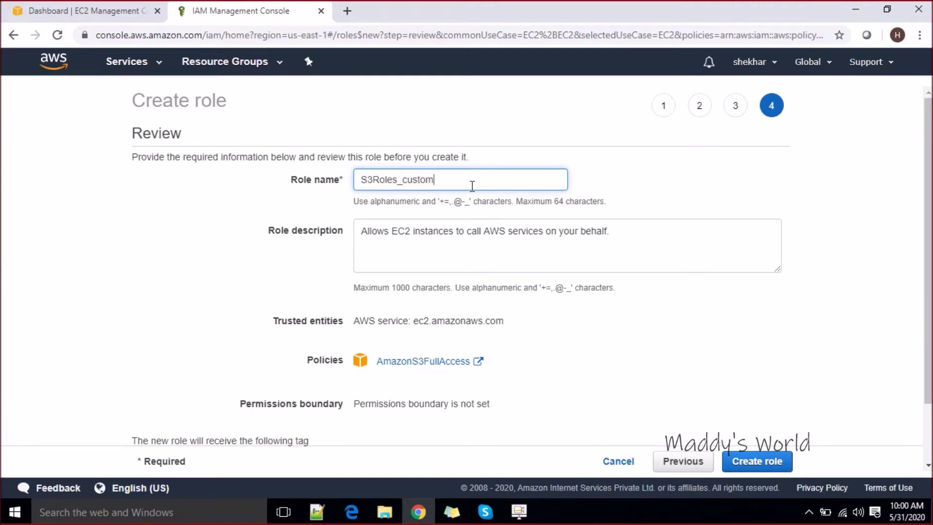
left_click(550, 280)
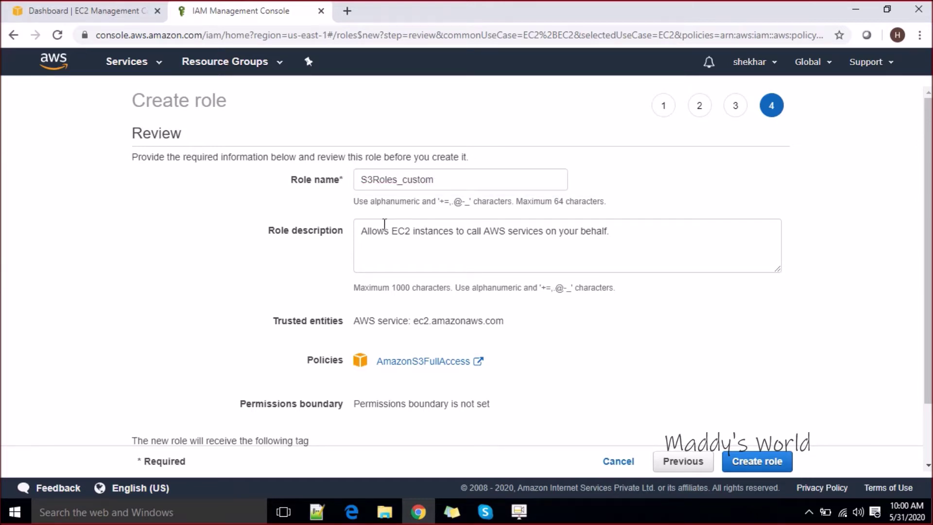
Review the role's description, attached policy and tag, and create the role
left_click(360, 238)
left_click_drag(360, 238, 613, 235)
left_click(485, 232)
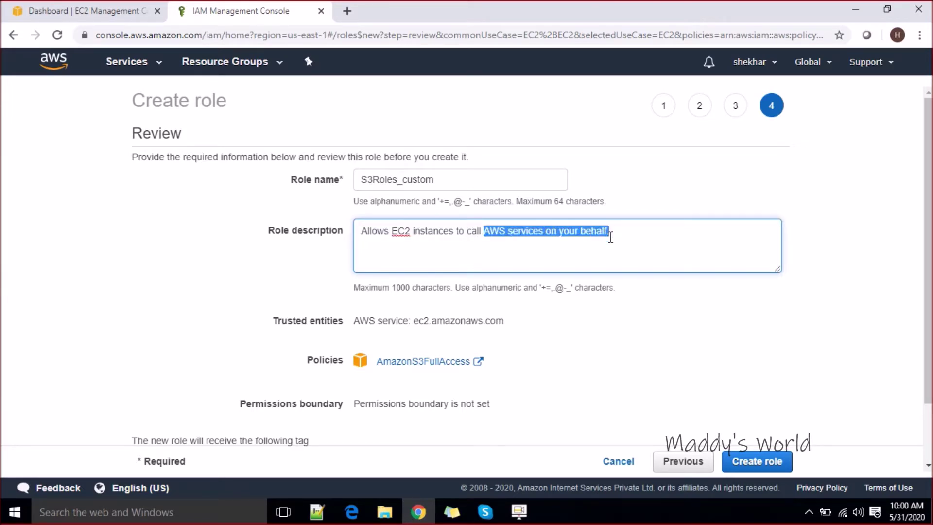
left_click(606, 335)
scroll(930, 340, "down", 1)
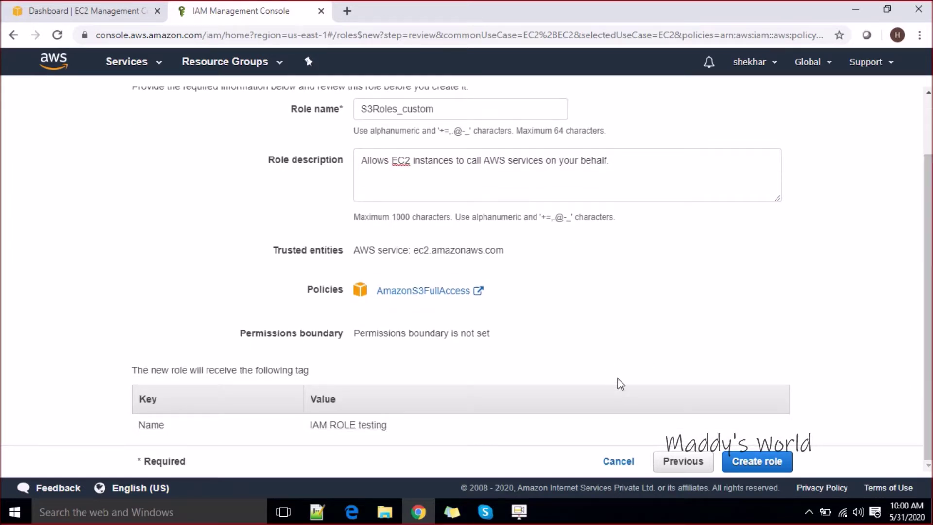
left_click(783, 463)
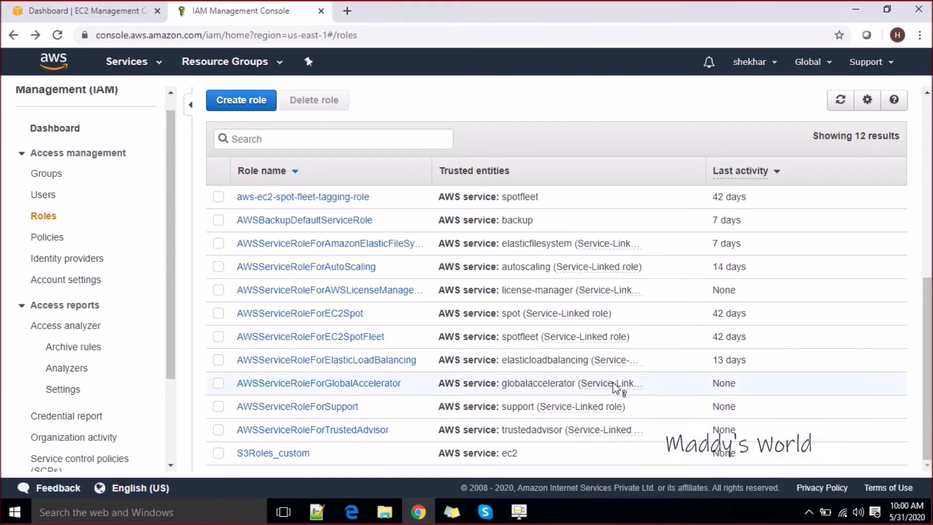
Return to the EC2 dashboard and open its list of running instances
left_click(115, 14)
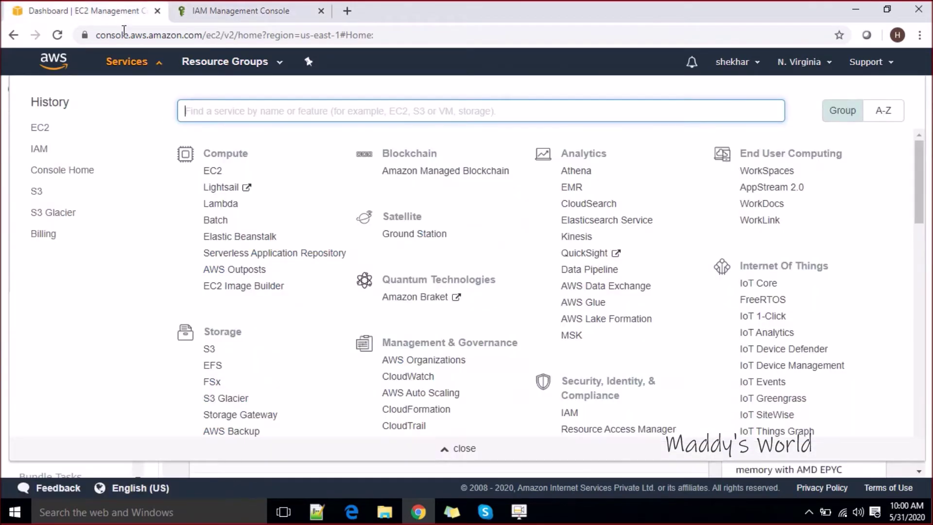
left_click(206, 171)
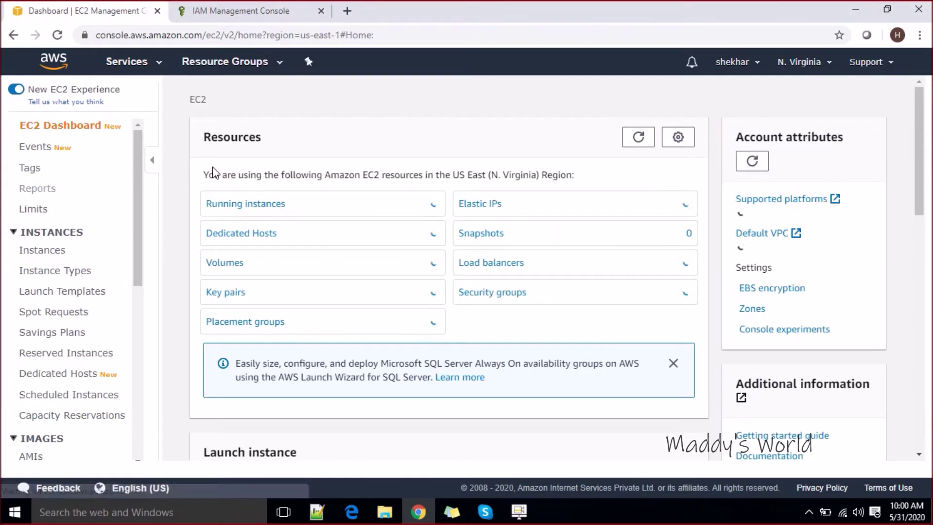
left_click(238, 208)
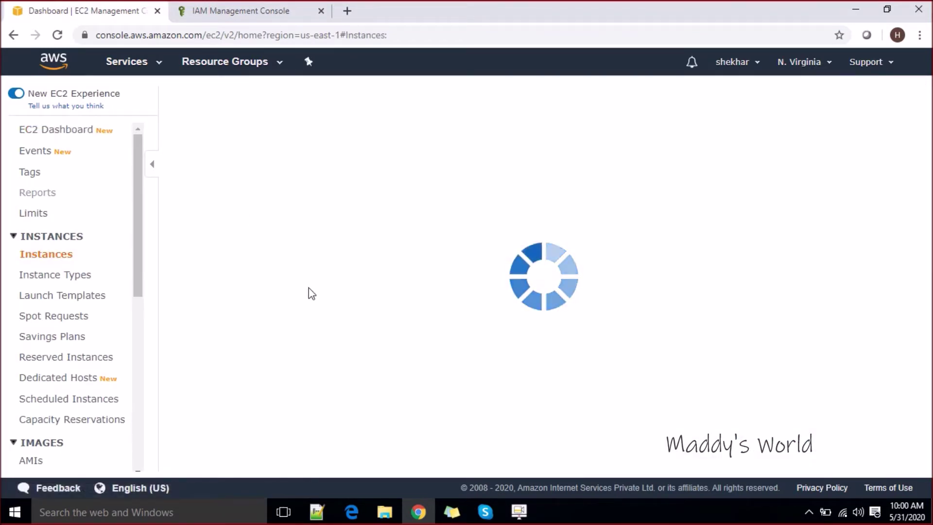
Search Google for "aws cline install" in a new browser tab
left_click(348, 10)
type("g")
key("Return")
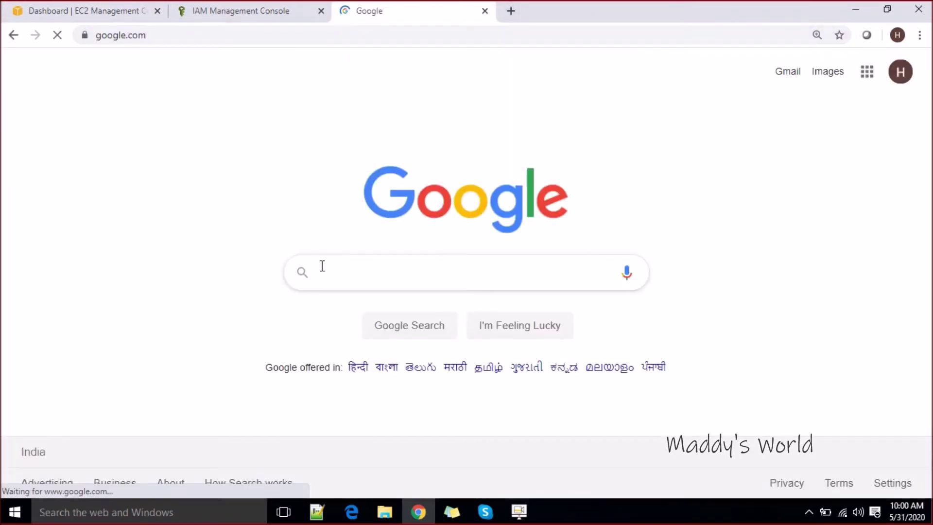
type("aws cline install")
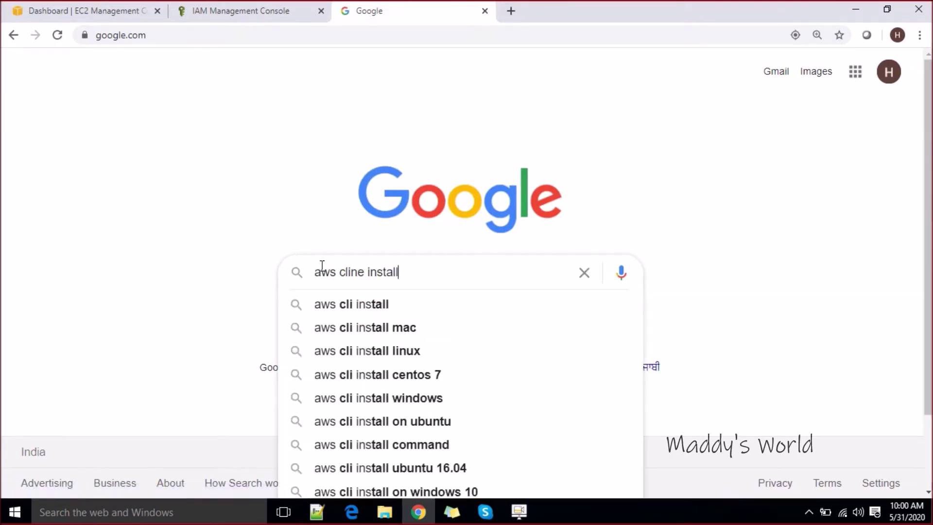
key("Return")
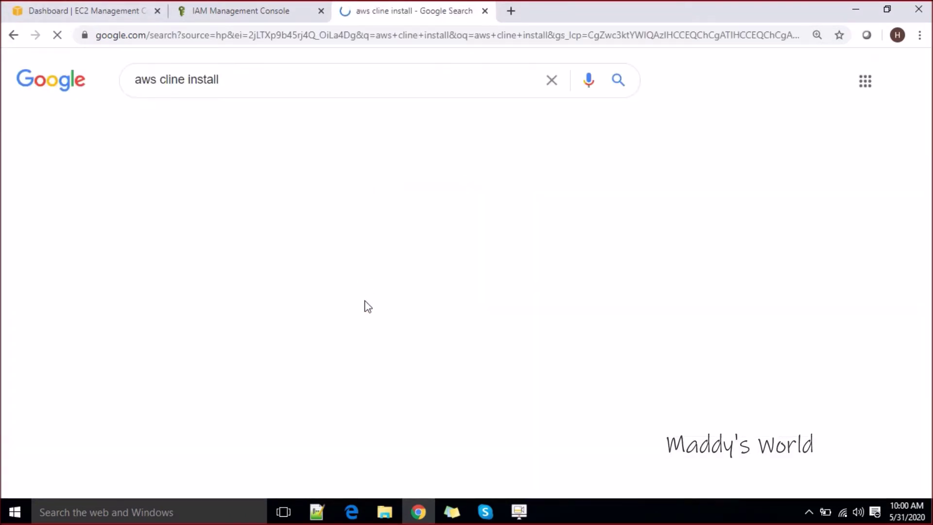
Open the AWS CLI installation guide from the search results and go to the instructions for version 2 on Linux
left_click(288, 259)
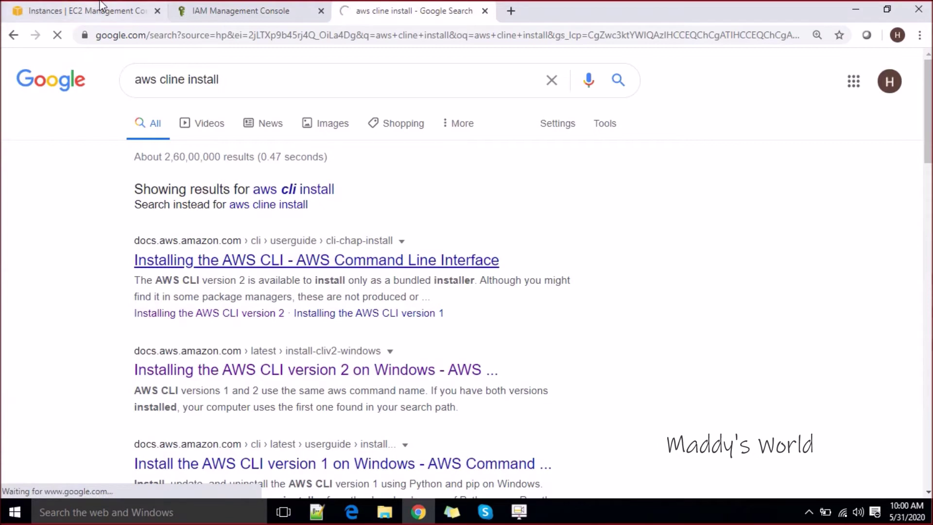
left_click(97, 6)
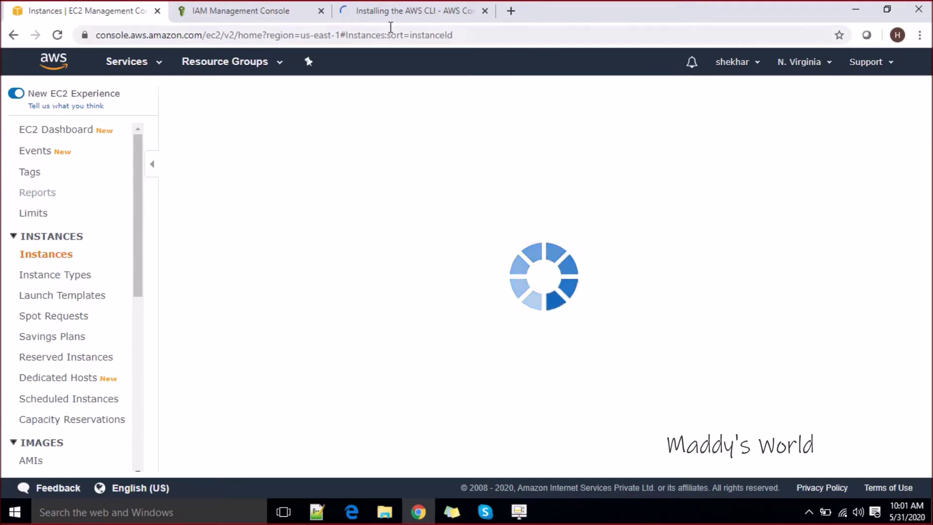
left_click(404, 13)
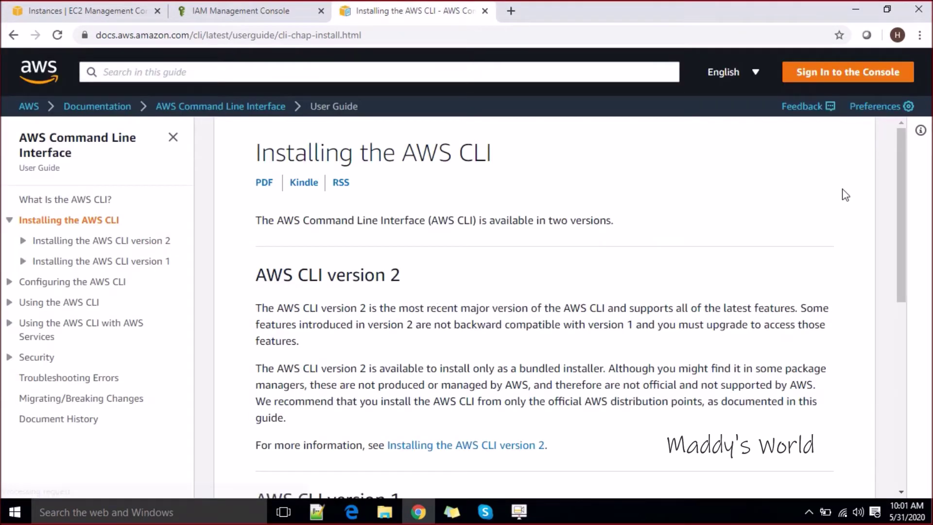
left_click_drag(905, 181, 918, 238)
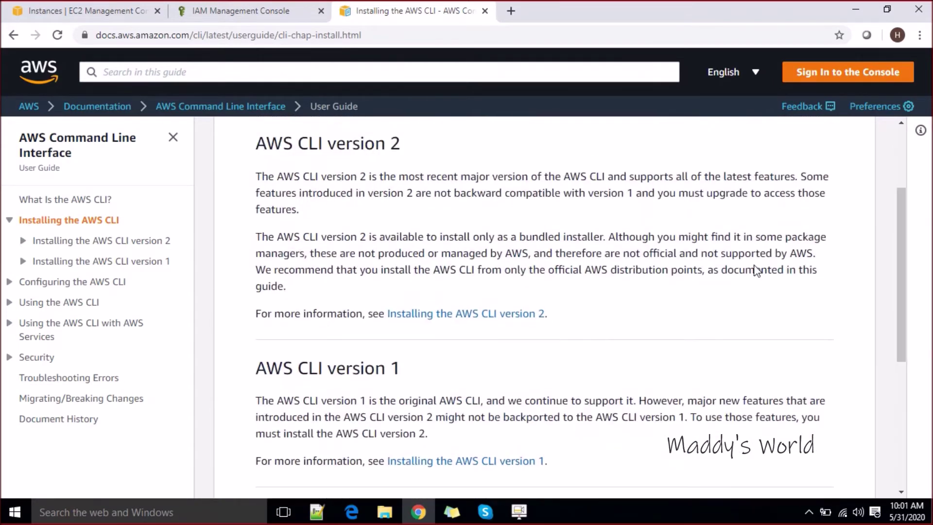
left_click(489, 321)
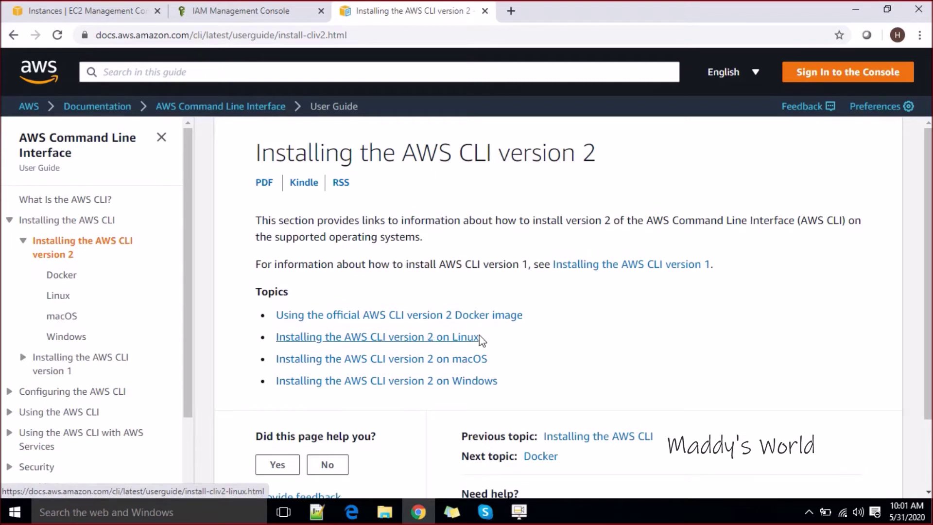
left_click(445, 346)
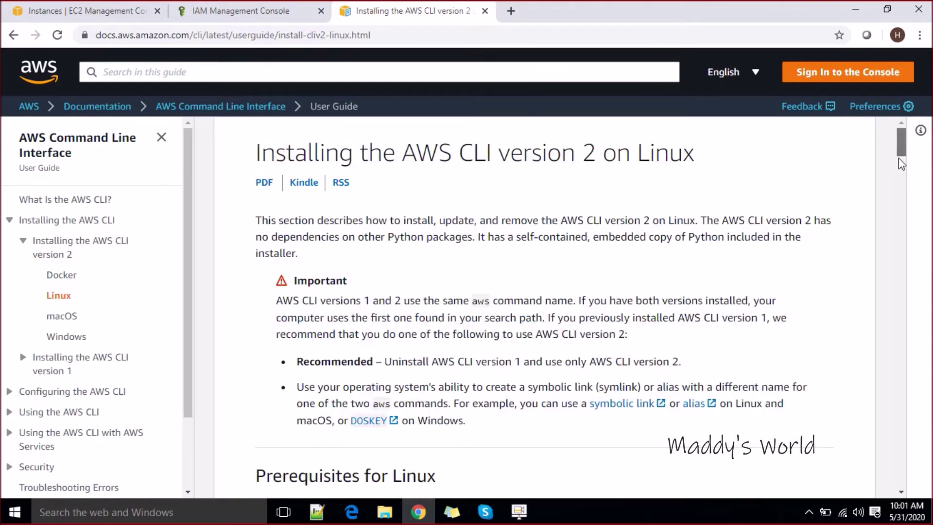
Find the Linux x86 (64-bit) install commands in the AWS CLI version 2 guide
left_click_drag(900, 158, 912, 191)
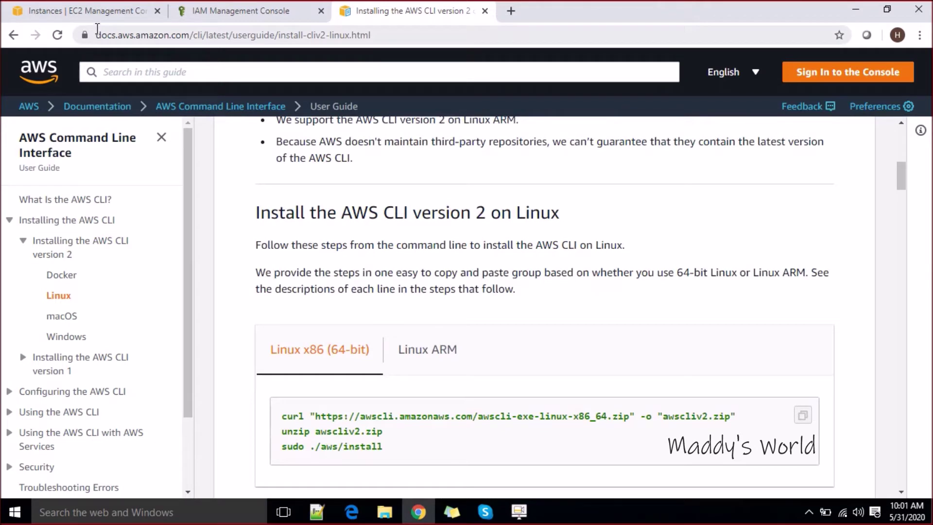
Set up a new EC2 instance with Red Hat Enterprise Linux 8 on t2.micro, keeping default details, no IAM role and default storage
left_click(61, 12)
left_click(535, 243)
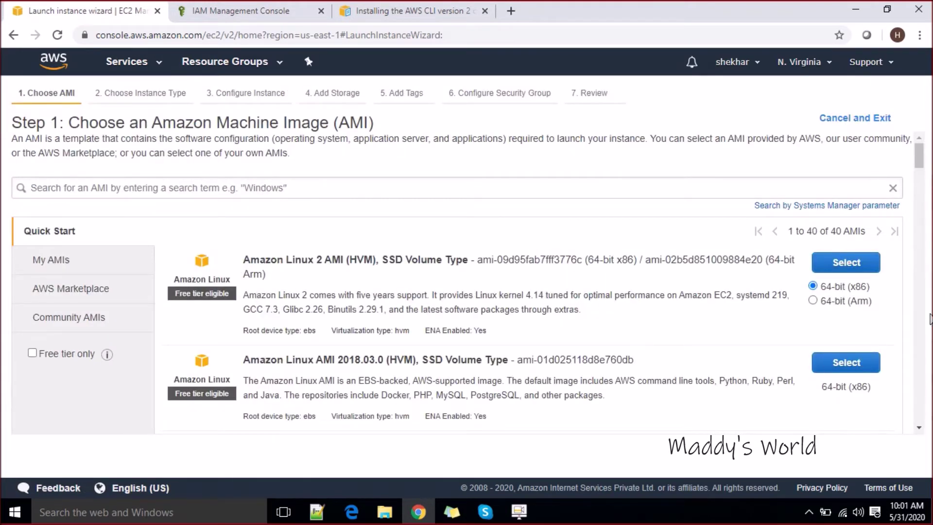
scroll(919, 428, "down", 2)
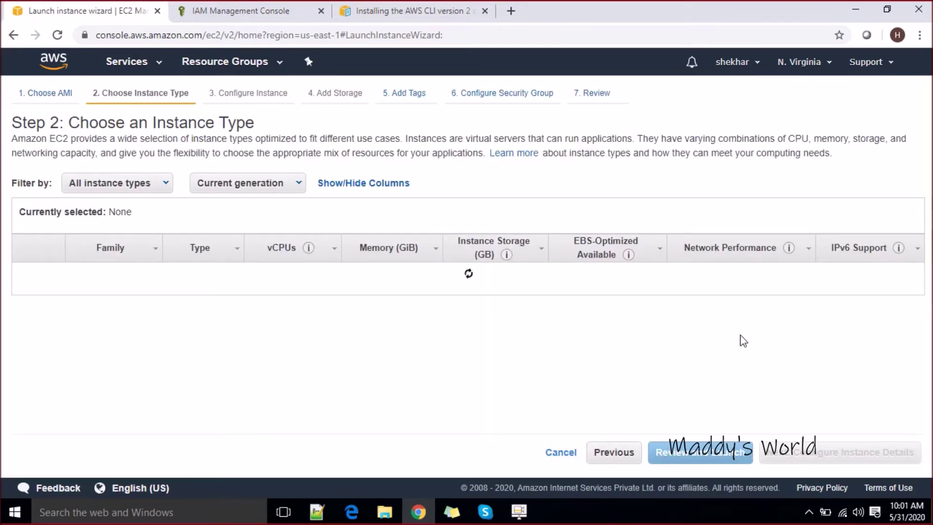
left_click(817, 443)
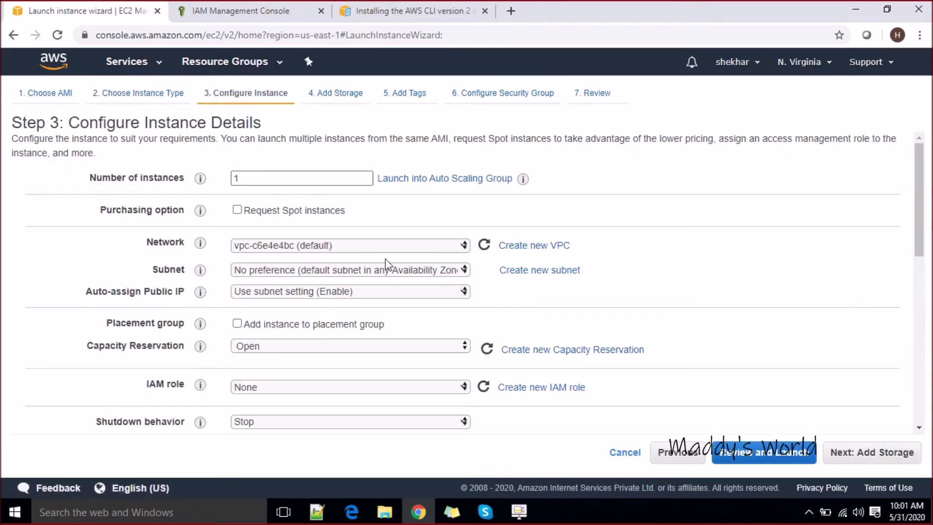
left_click_drag(926, 197, 921, 404)
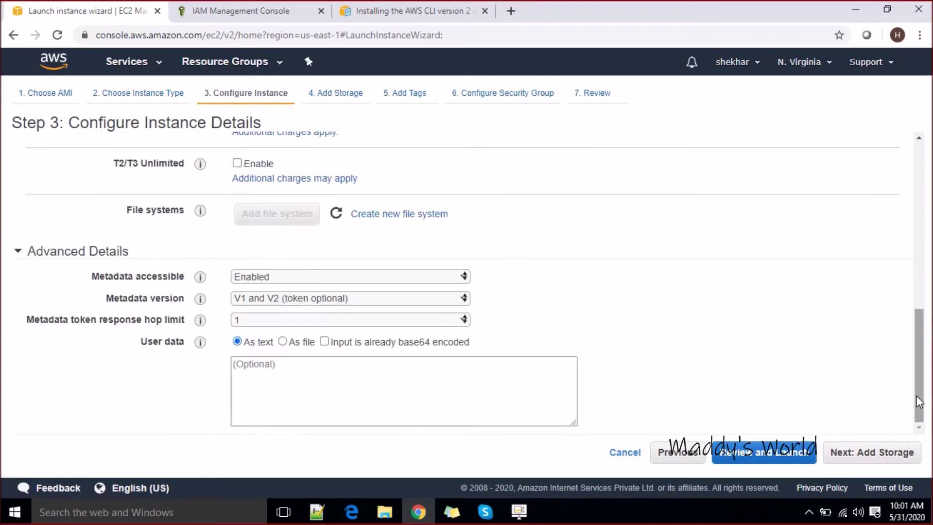
left_click(866, 453)
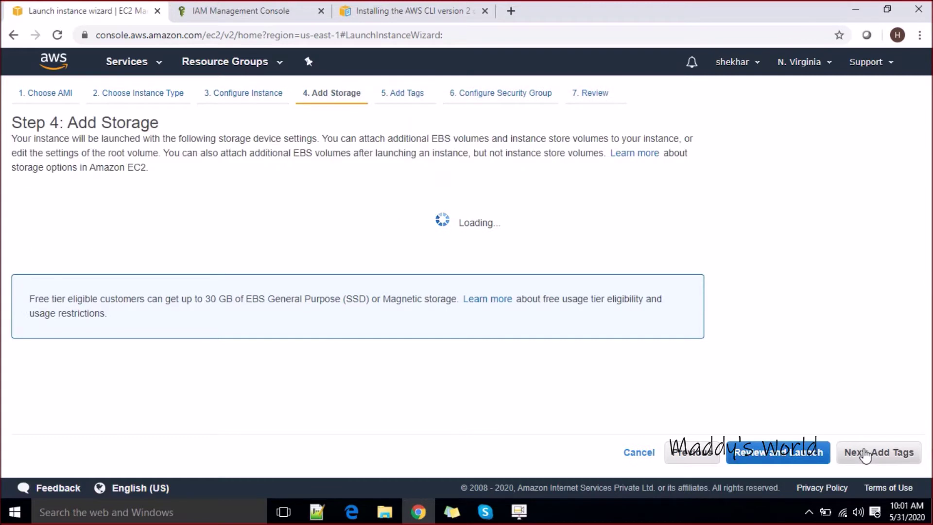
left_click(855, 451)
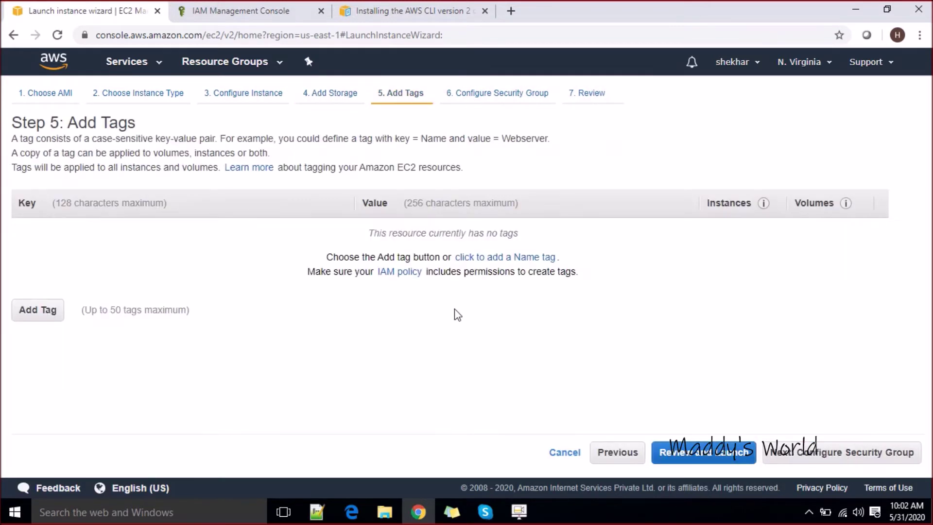
Add a tag to the instance with the key Name and the value "Without IAM"
left_click(48, 313)
type("Name")
key("Tab")
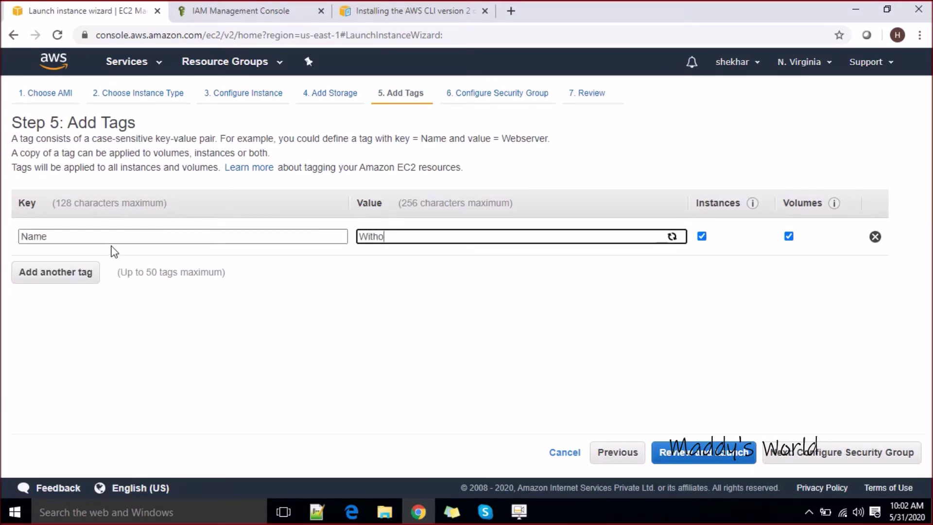
type("Without IAM")
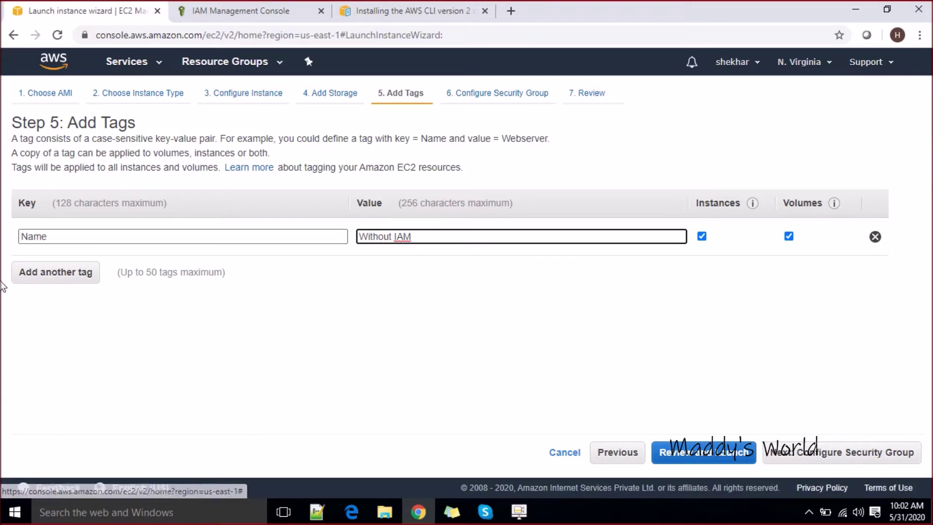
Assign the existing default VPC security group to the Without IAM instance and proceed to the launch review
left_click(824, 457)
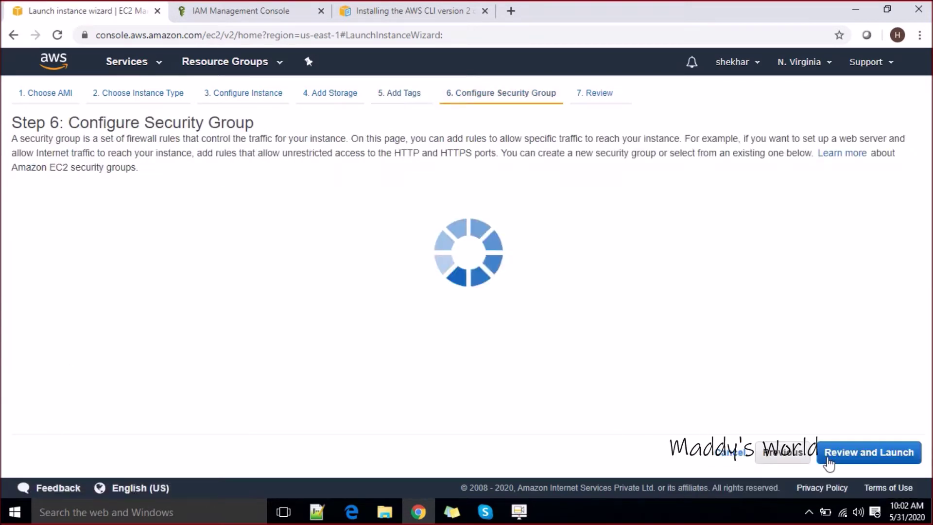
left_click(265, 208)
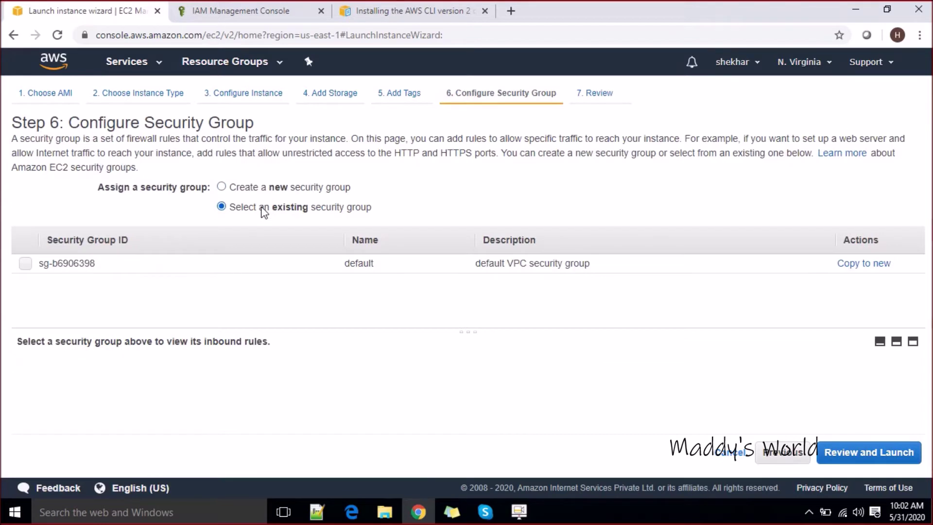
left_click(101, 267)
left_click(857, 458)
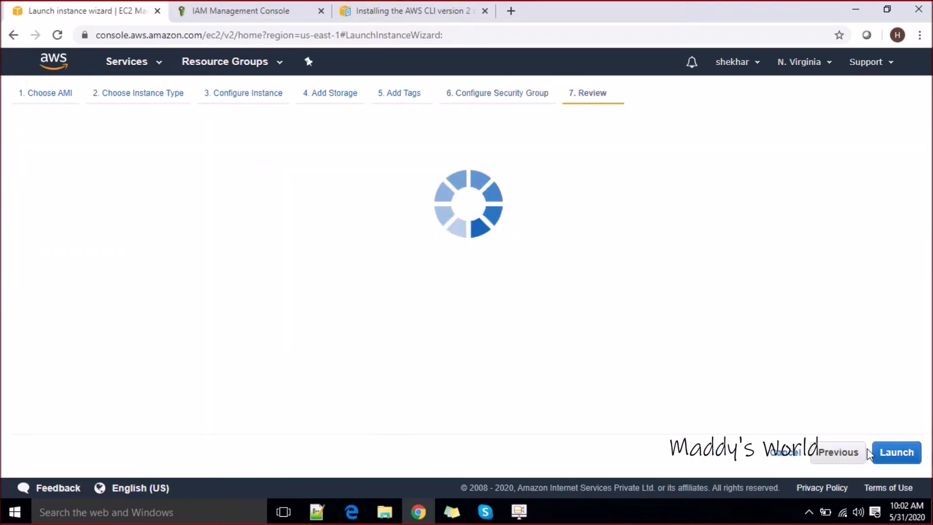
Launch the instance with the existing key pair devops1, acknowledging access to its private key file, and open the instance in the instances list
left_click(893, 453)
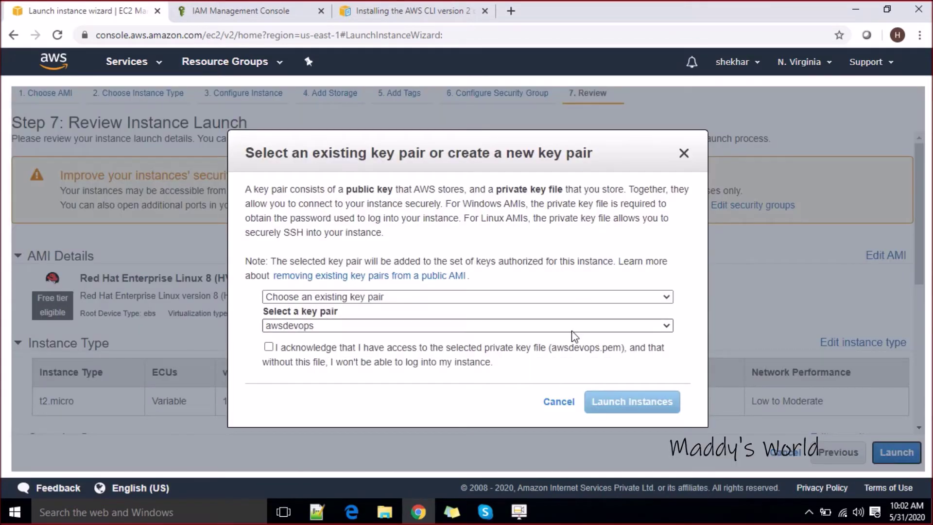
left_click(515, 328)
left_click(379, 352)
left_click(311, 361)
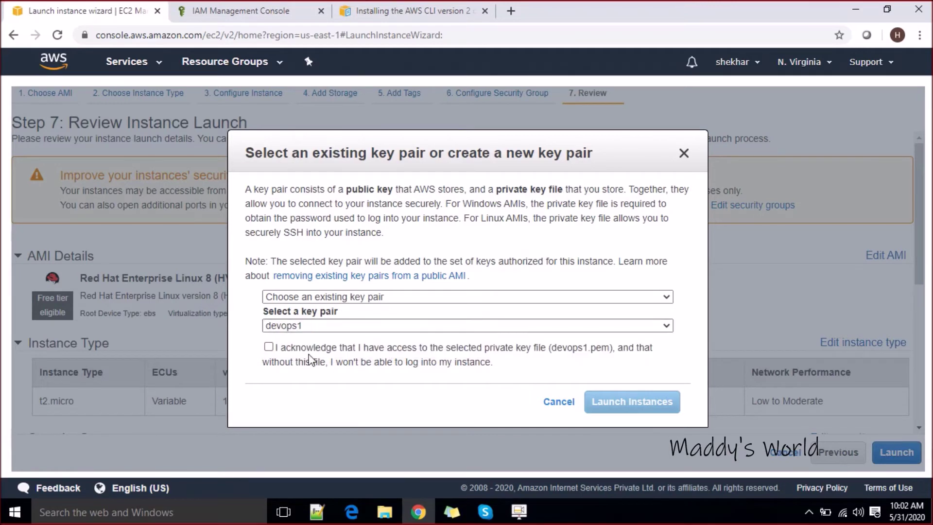
left_click(292, 349)
left_click(658, 415)
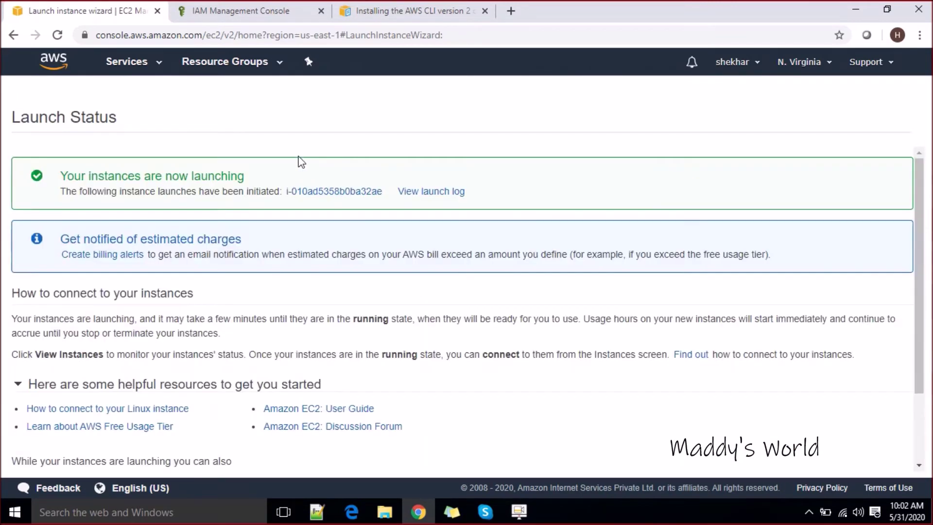
left_click(431, 194)
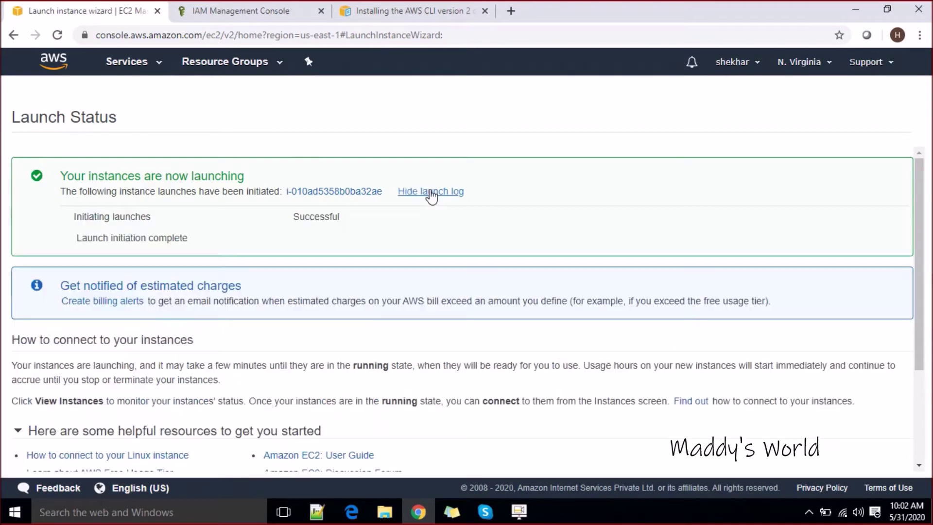
left_click(356, 195)
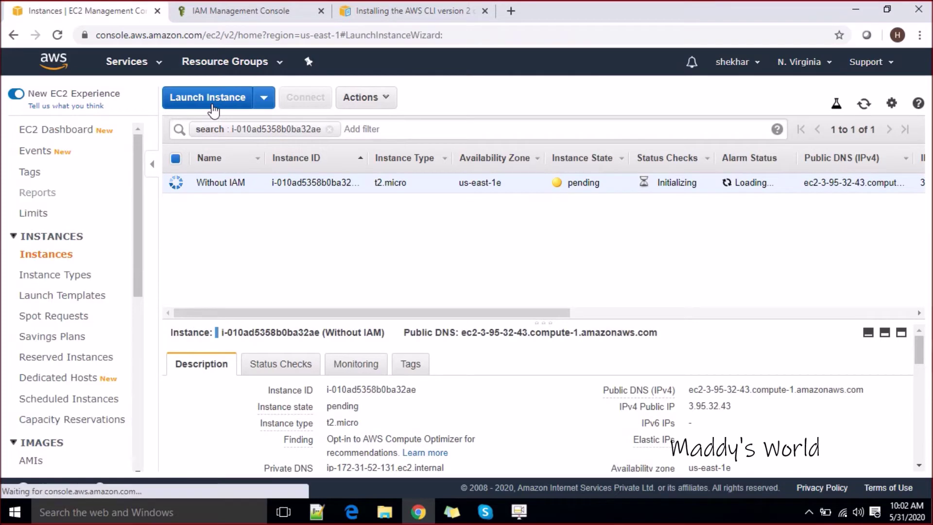
Begin launching a second EC2 instance using the Red Hat Enterprise Linux 8 64-bit (x86) image and the t2.micro type
left_click(214, 107)
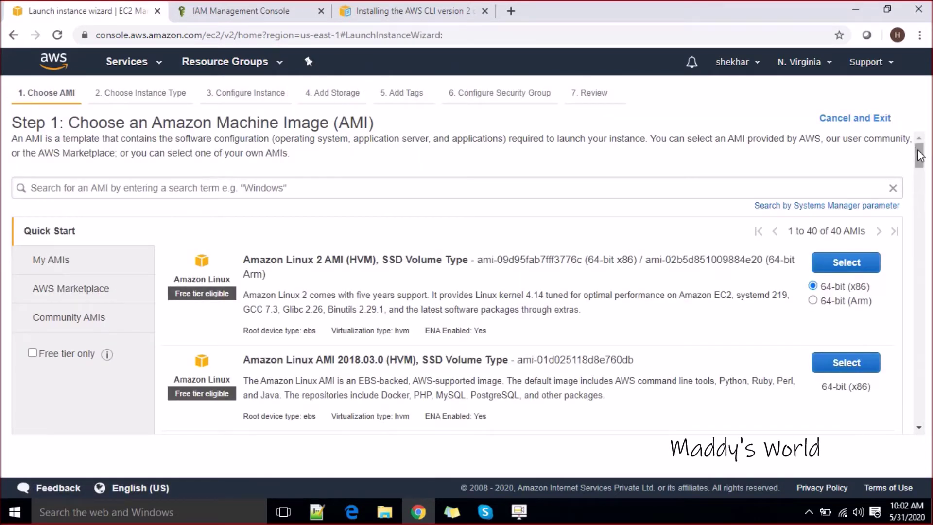
scroll(920, 161, "down", 5)
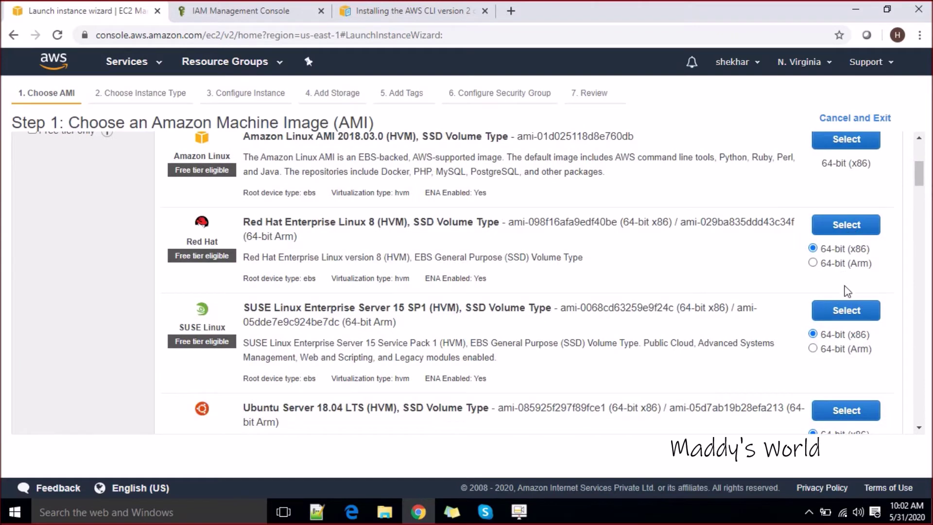
left_click(825, 238)
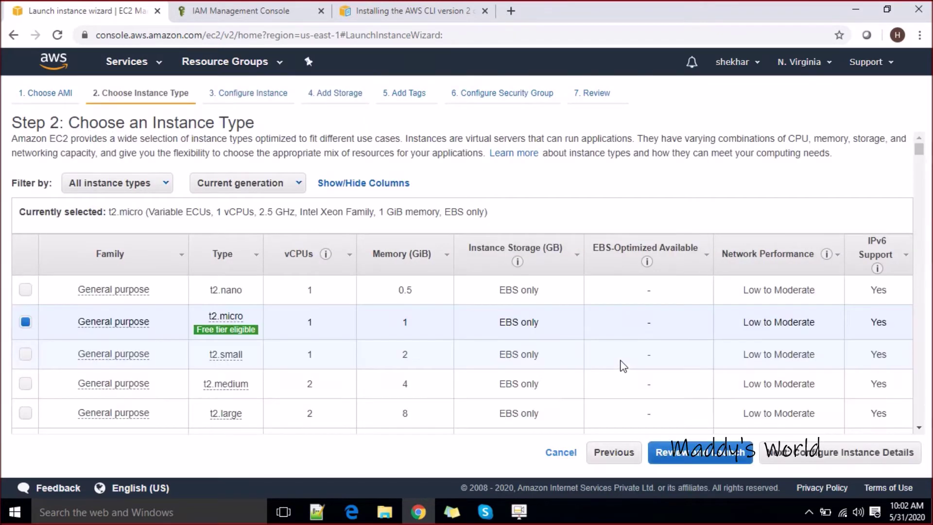
left_click(799, 460)
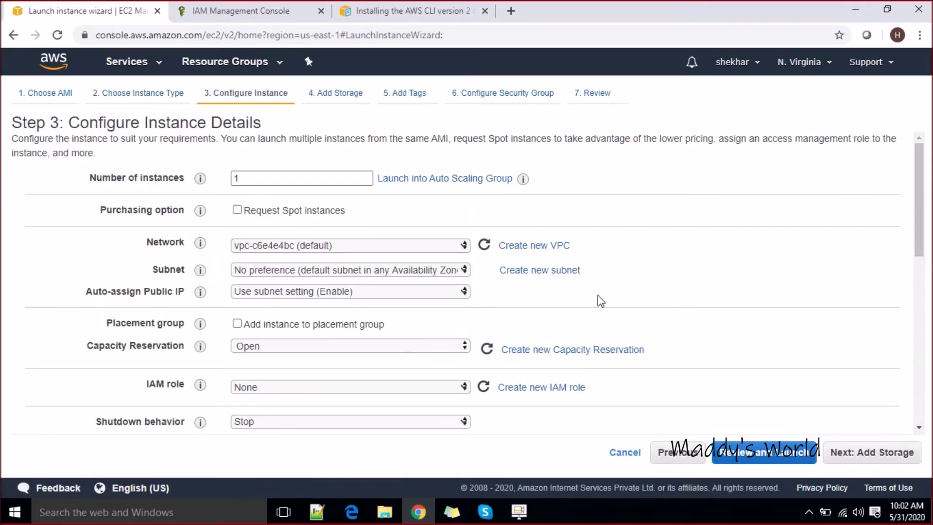
Attach the IAM role S3Roles_custom to the second instance and accept the default storage
scroll(917, 202, "down", 1)
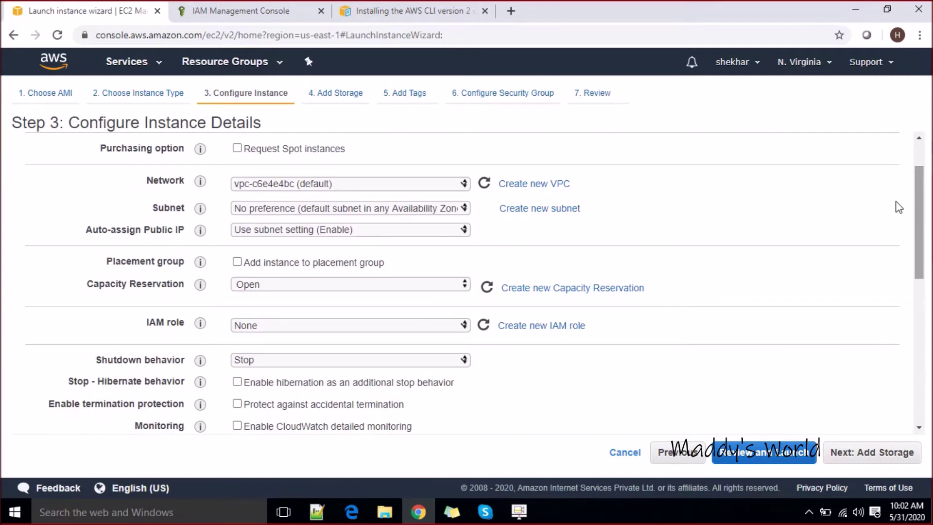
left_click(456, 327)
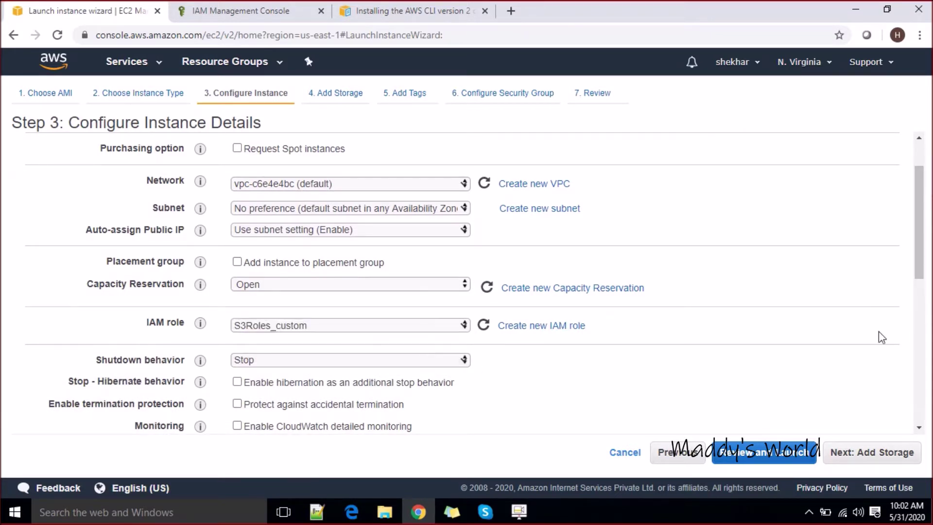
left_click_drag(923, 257, 912, 278)
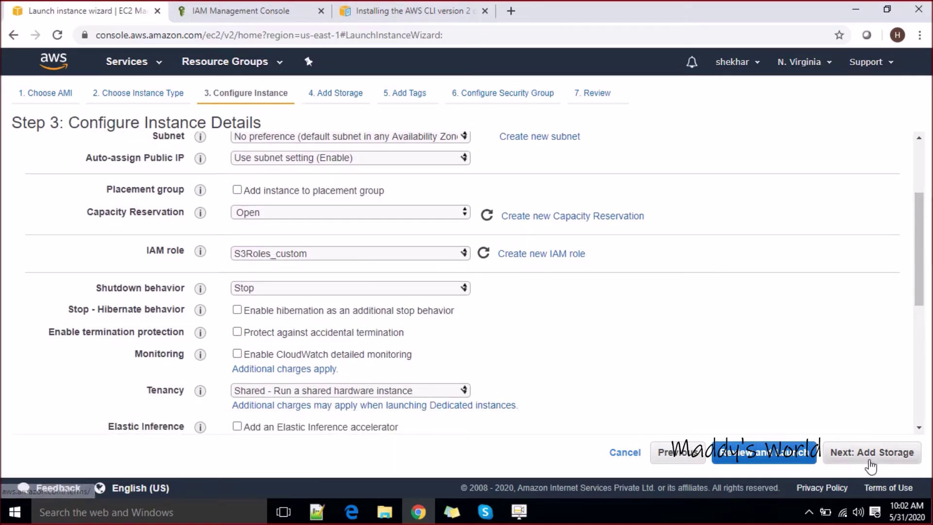
left_click(871, 452)
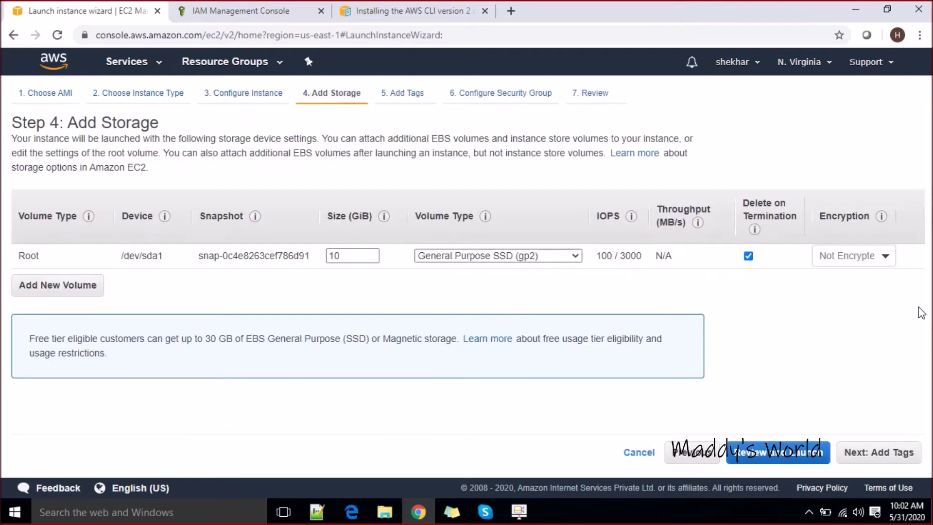
left_click(914, 450)
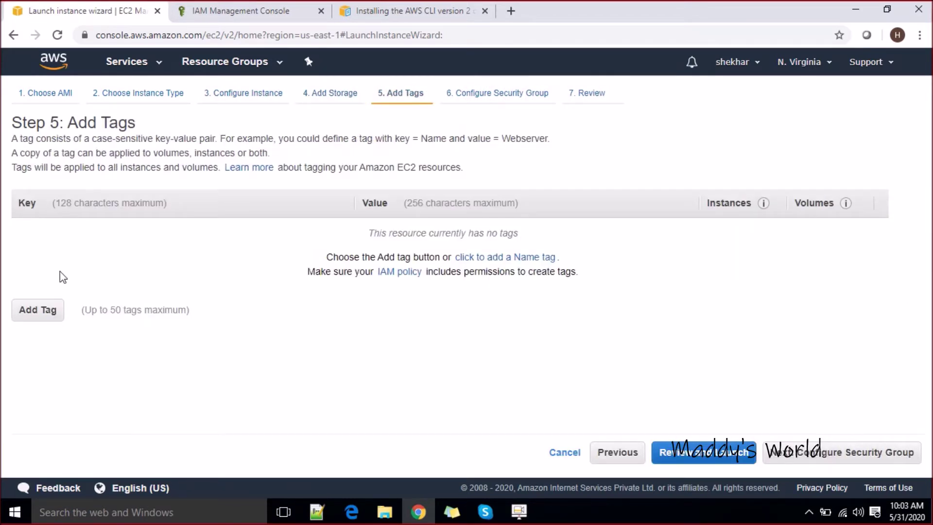
Add a tag to the second instance with the key Name and the value "IAM"
left_click(53, 306)
type("Name")
key("Tab")
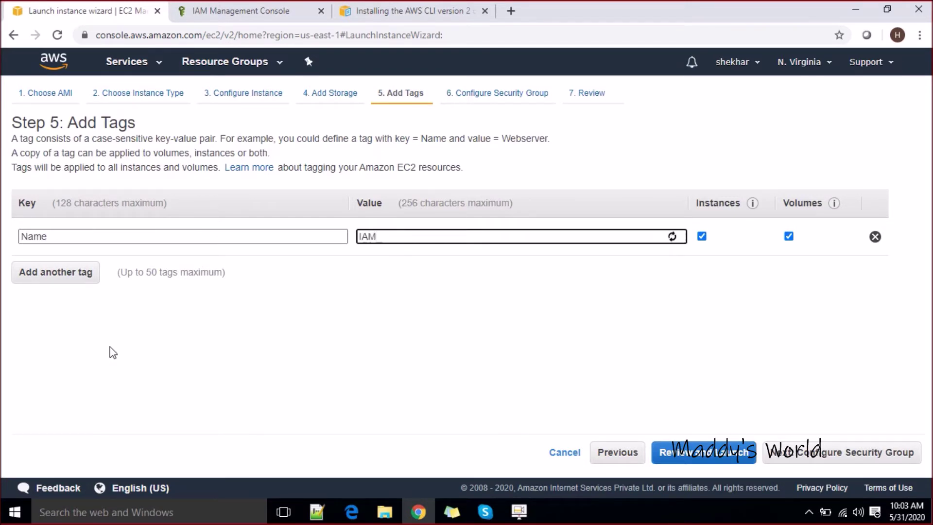
type("IAM")
Use the existing default VPC security group for the IAM instance and proceed to the launch review
left_click(834, 452)
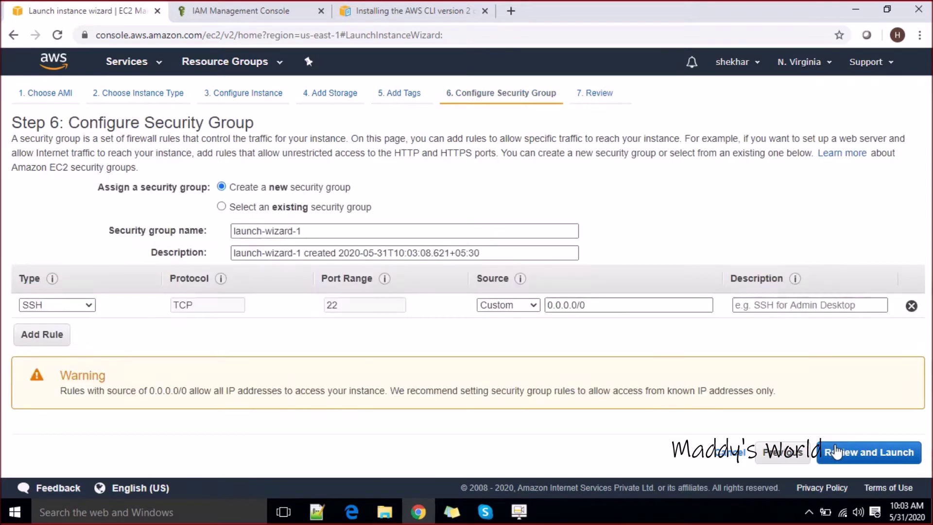
left_click(351, 207)
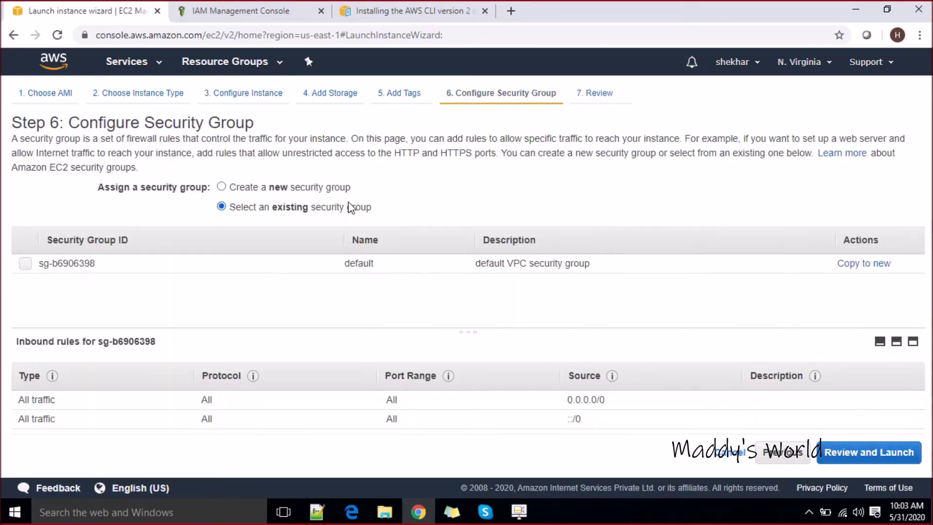
left_click(99, 270)
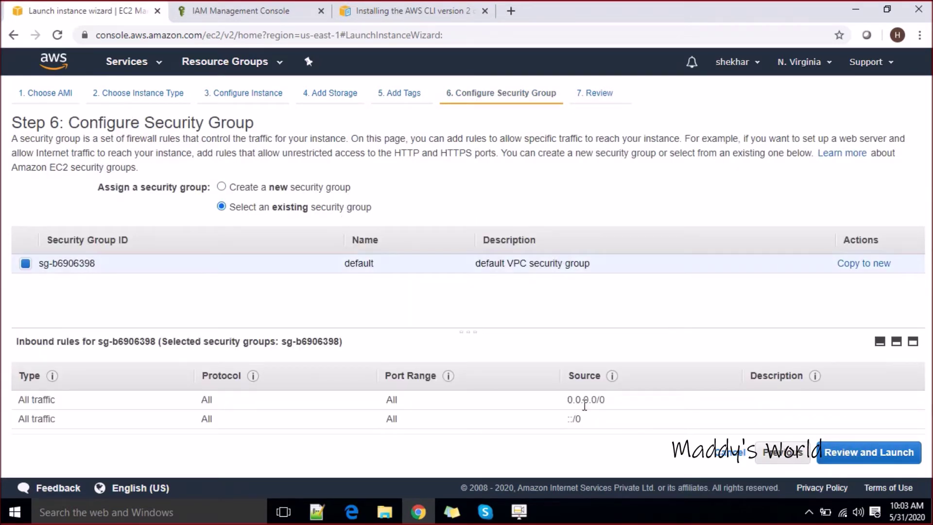
left_click(846, 452)
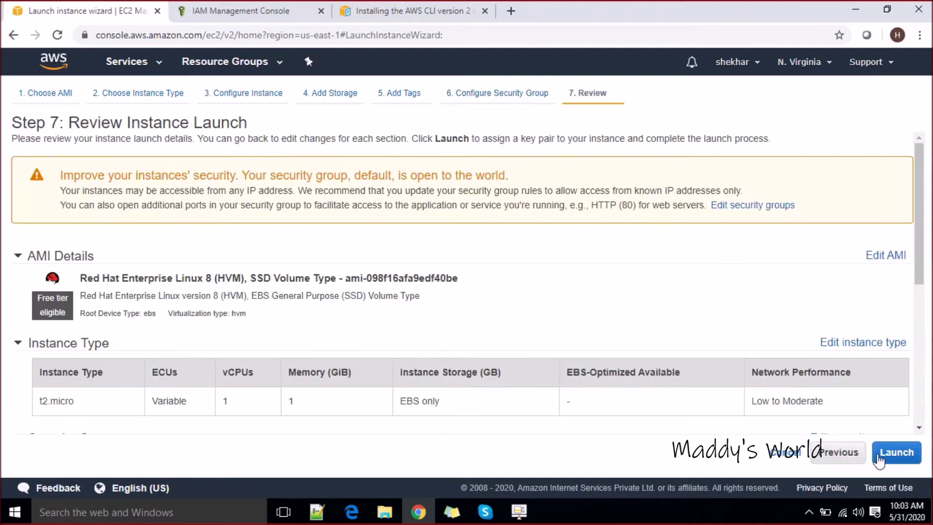
Launch the IAM instance with the existing key pair devops1, acknowledging key file access, and open it in the instances list
left_click(881, 456)
left_click(573, 327)
left_click(419, 353)
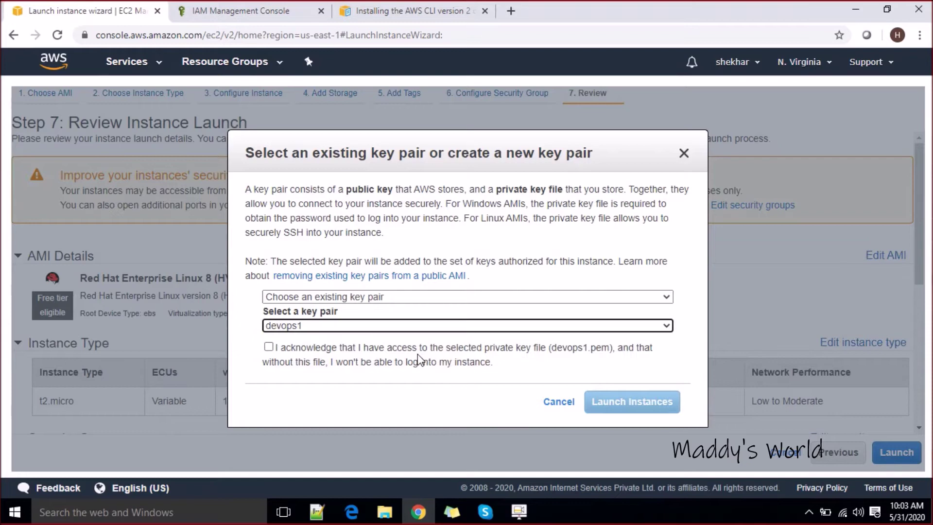
left_click(291, 358)
left_click(651, 406)
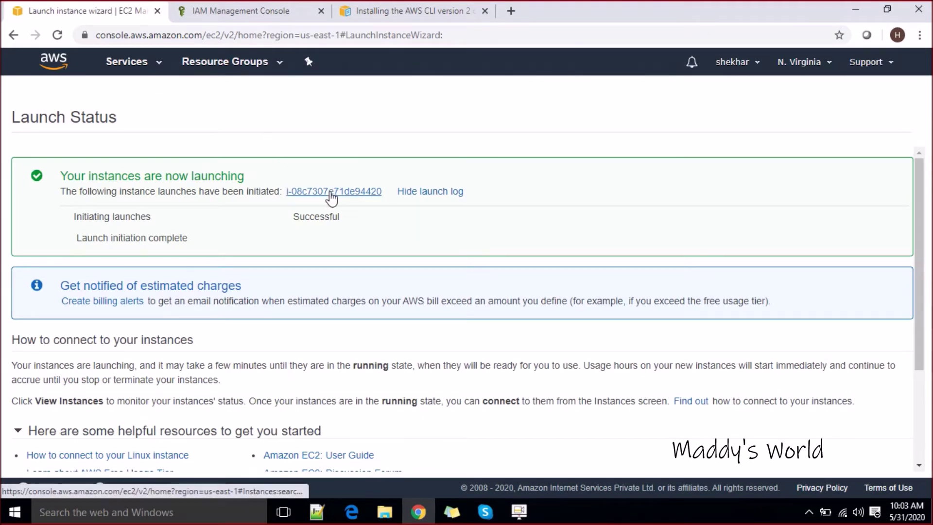
left_click(329, 192)
Check the AWS CLI install commands in the guide and return to the EC2 instances list
left_click(228, 15)
left_click(386, 6)
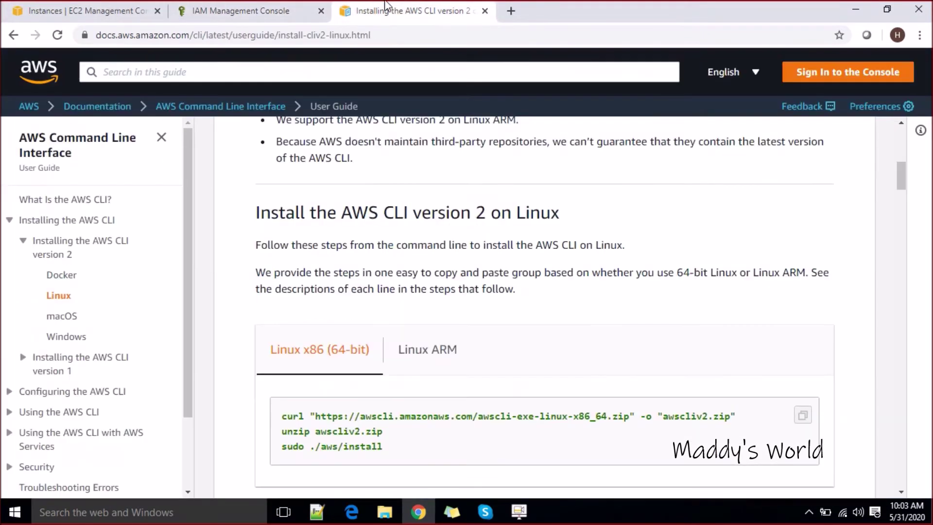
left_click(107, 20)
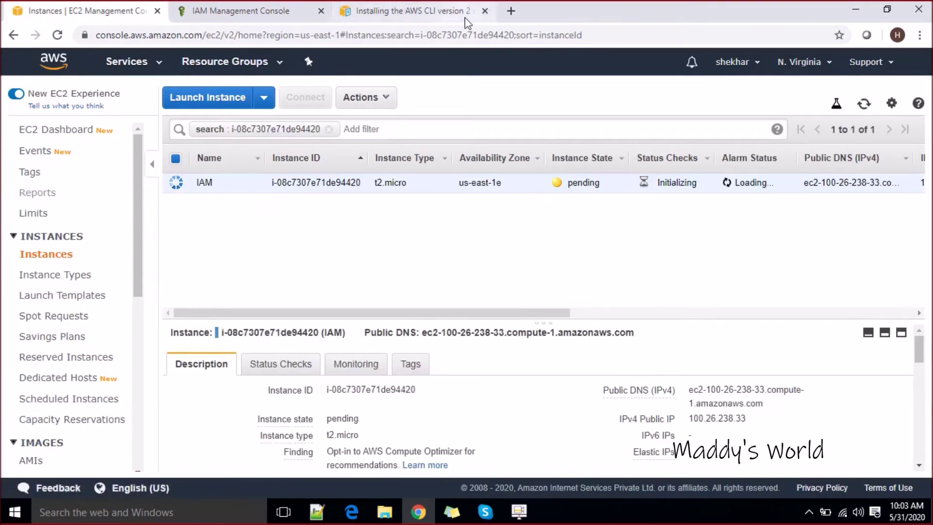
Open Google in a new browser tab and search for "access s3 bucket from ec2 instance with aws cli"
left_click(512, 11)
type("goo")
key("Return")
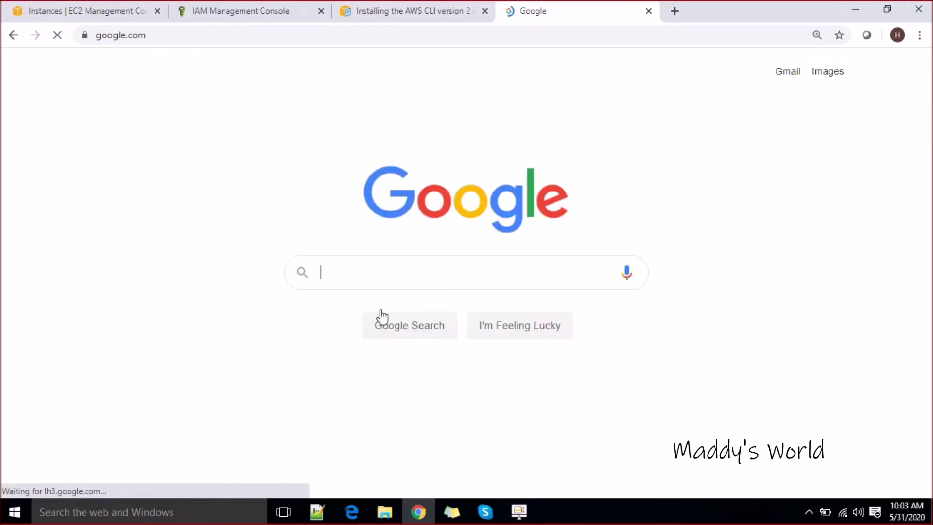
type("access s3 bucket using")
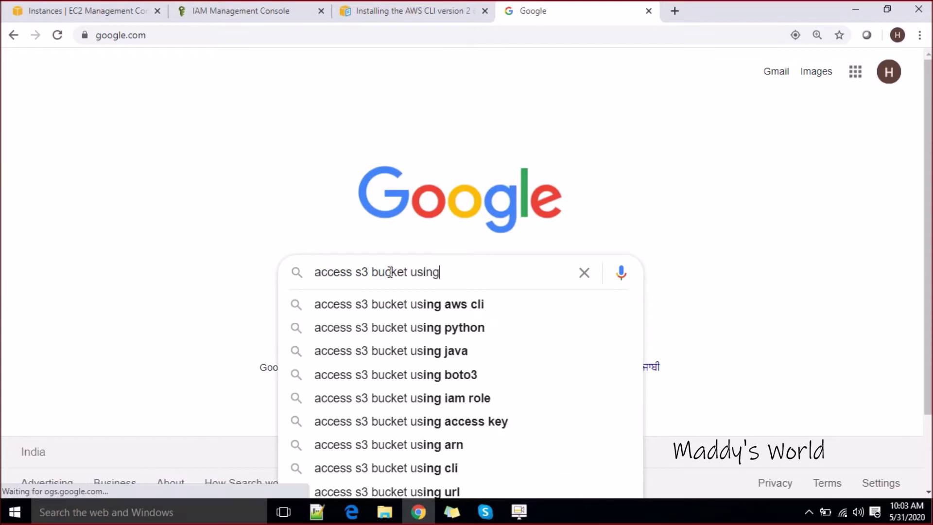
key("BackSpace")
key("BackSpace")
key("BackSpace")
key("BackSpace")
key("BackSpace")
type("from")
key("BackSpace")
key("BackSpace")
key("BackSpace")
key("BackSpace")
key("BackSpace")
type("from ec")
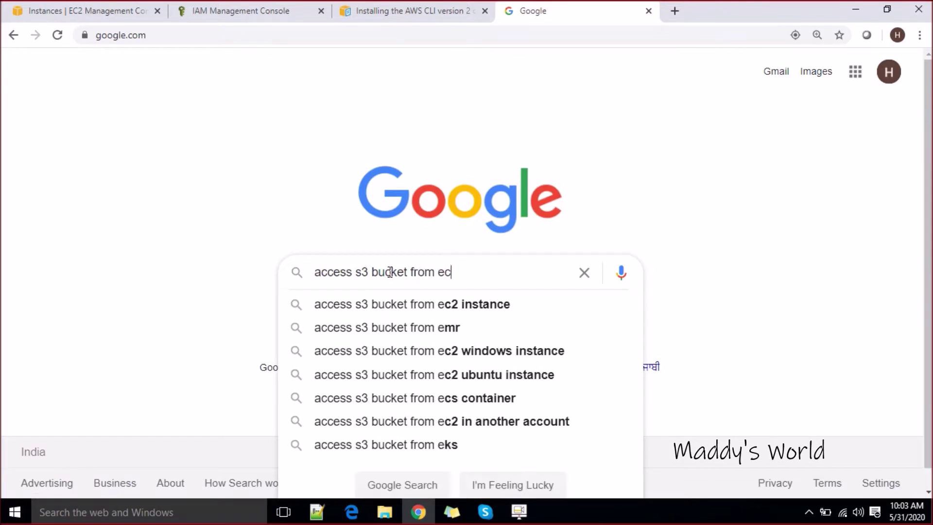
type("2 instalnc")
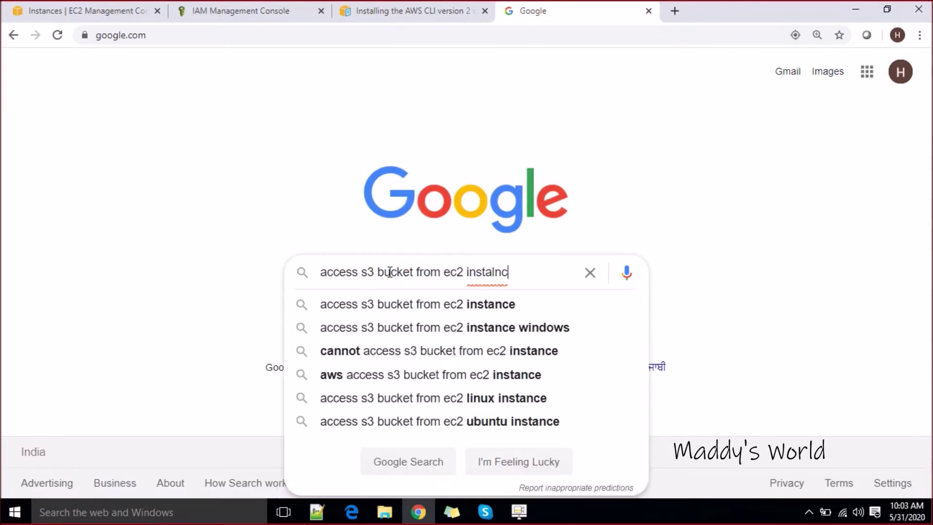
key("Down")
key("BackSpace")
key("BackSpace")
key("BackSpace")
key("BackSpace")
key("BackSpace")
key("BackSpace")
key("BackSpace")
key("BackSpace")
key("BackSpace")
key("BackSpace")
key("BackSpace")
type("th cli")
key("BackSpace")
key("BackSpace")
key("BackSpace")
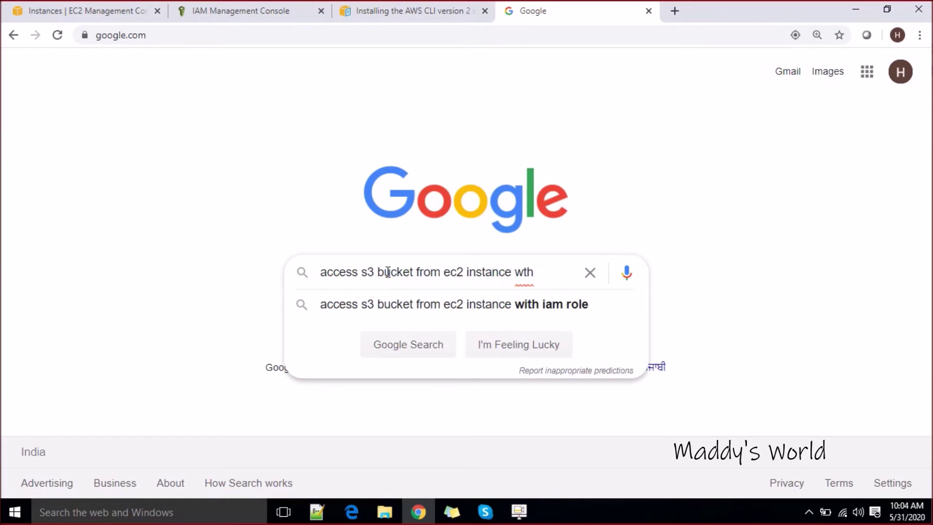
key("BackSpace")
key("BackSpace")
key("BackSpace")
key("BackSpace")
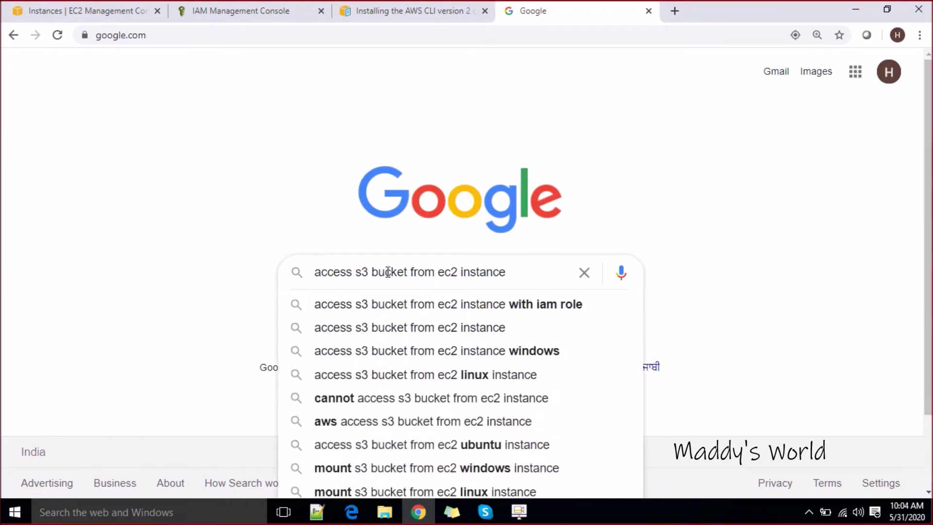
type("with cli")
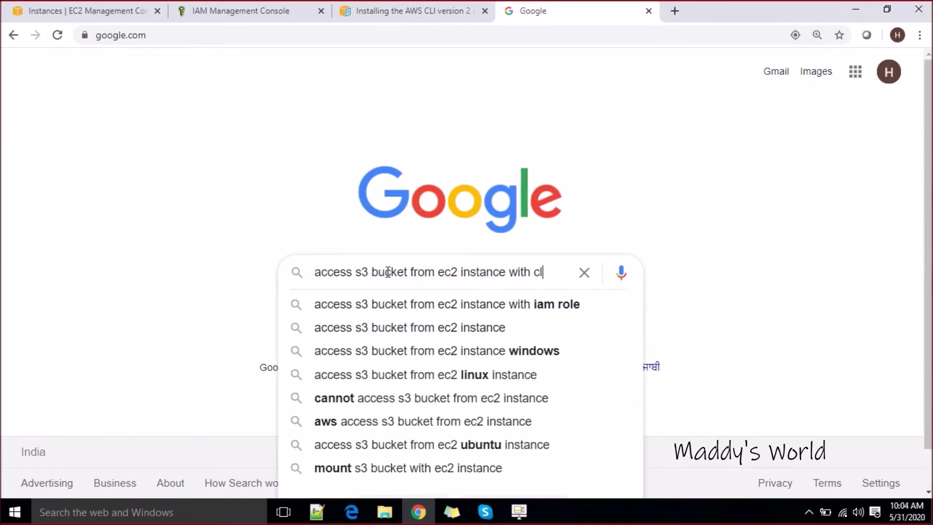
key("BackSpace")
key("BackSpace")
key("BackSpace")
type("aws cli")
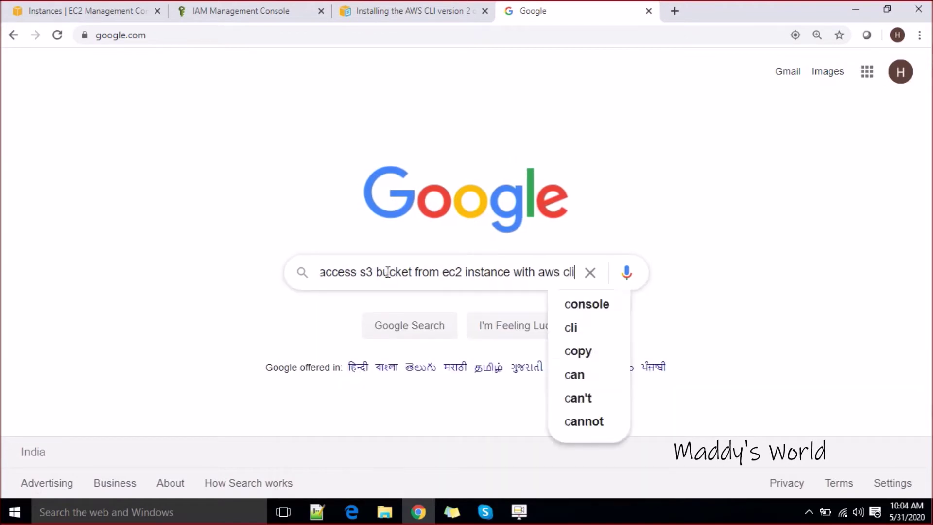
key("Return")
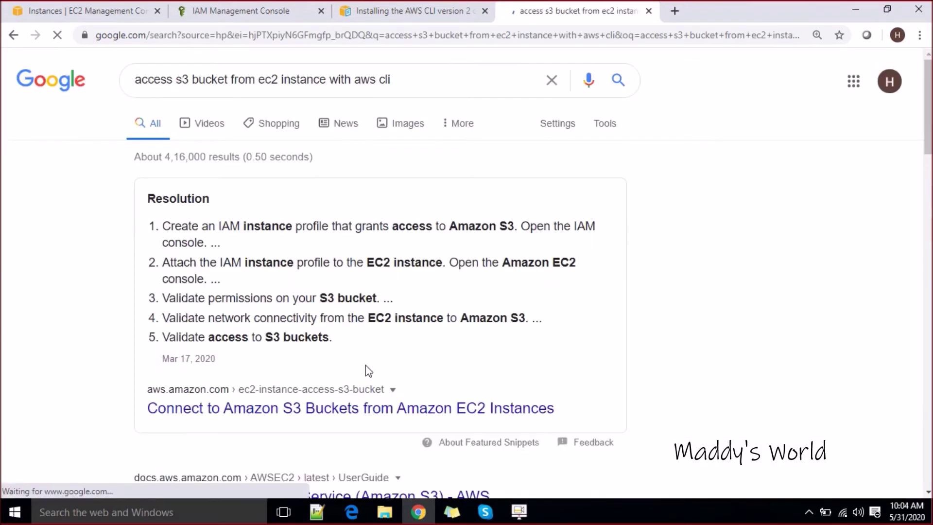
Open the results on connecting to S3 from EC2, Amazon Simple Storage Service, and using S3 with the AWS CLI in separate background tabs
scroll(368, 365, "down", 1)
scroll(369, 355, "down", 2)
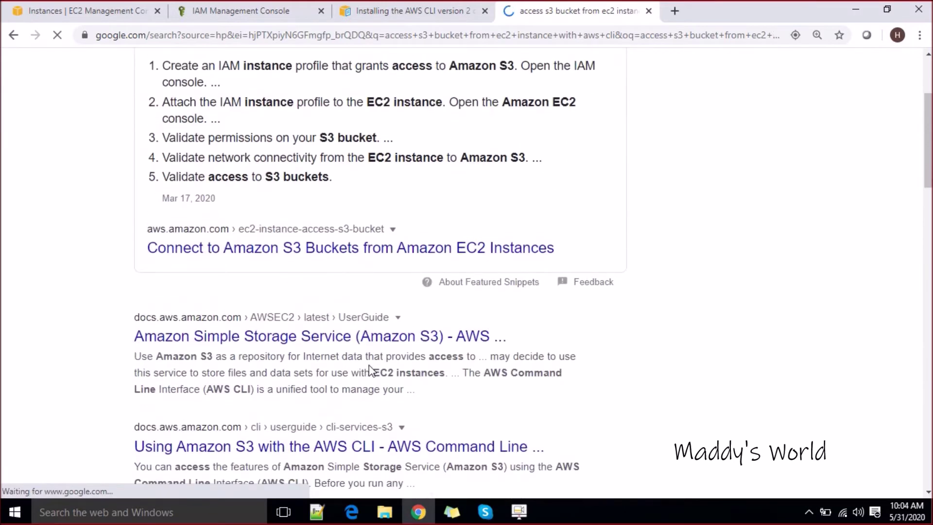
middle_click(368, 245)
middle_click(354, 334)
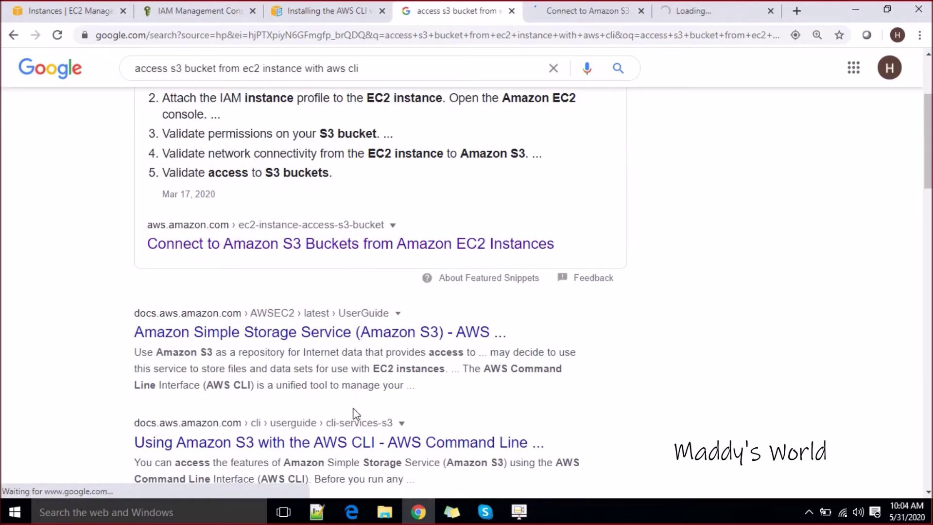
middle_click(355, 441)
Examine the article on connecting to S3 from EC2 and the Amazon S3 user guide page for access commands
left_click(504, 6)
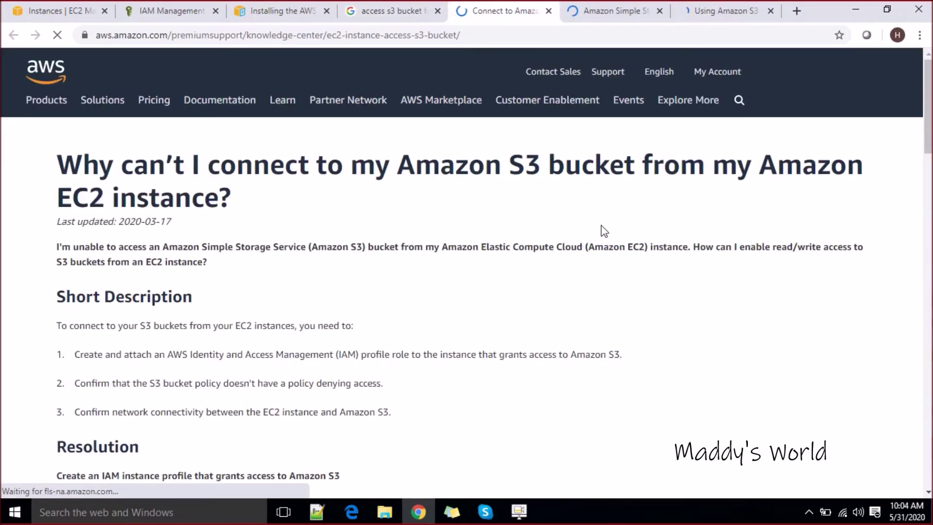
left_click_drag(931, 126, 931, 373)
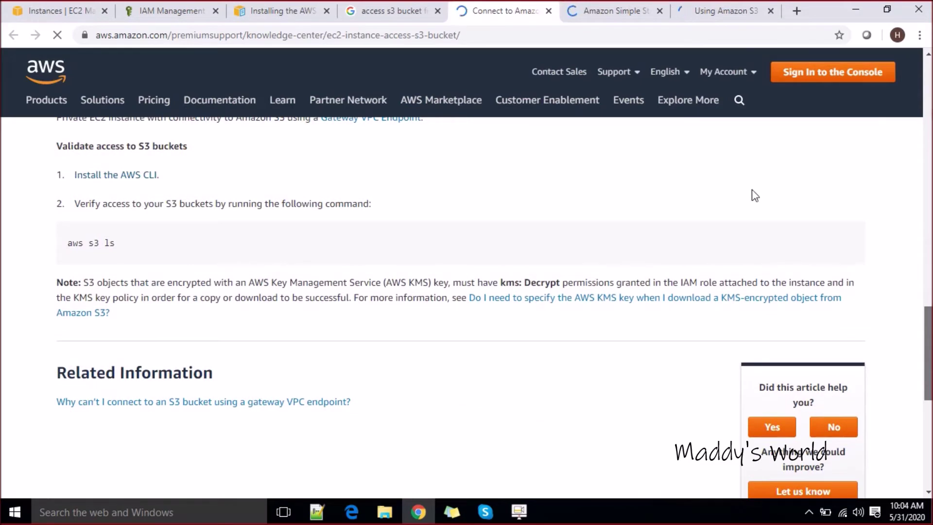
left_click(607, 12)
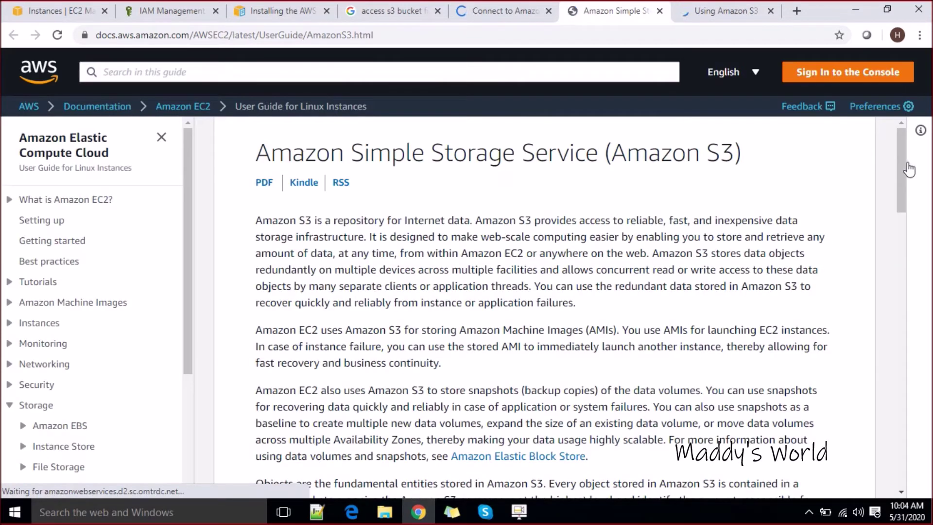
scroll(905, 206, "down", 2)
left_click_drag(905, 206, 905, 393)
left_click_drag(906, 414, 831, 234)
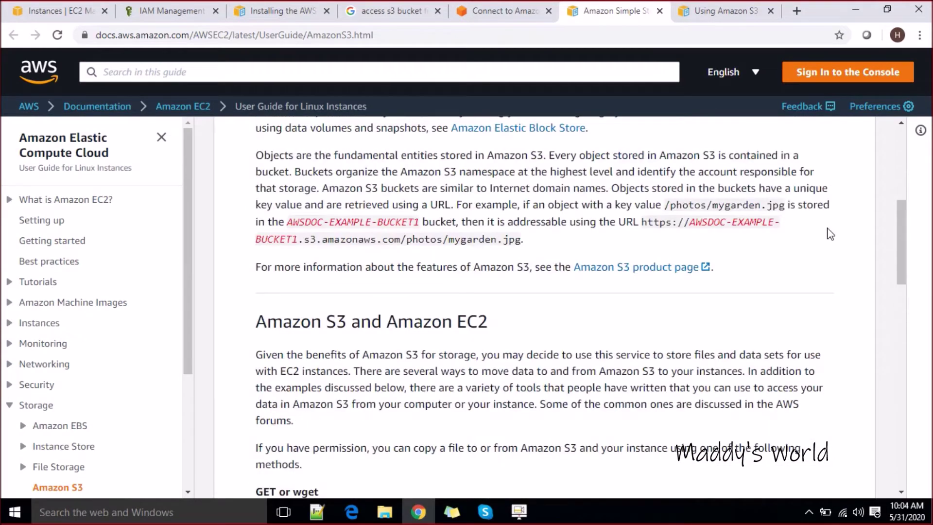
From the "Using Amazon S3 with the AWS CLI" page, open the high-level (s3) commands topic and view its bucket management commands
left_click(693, 15)
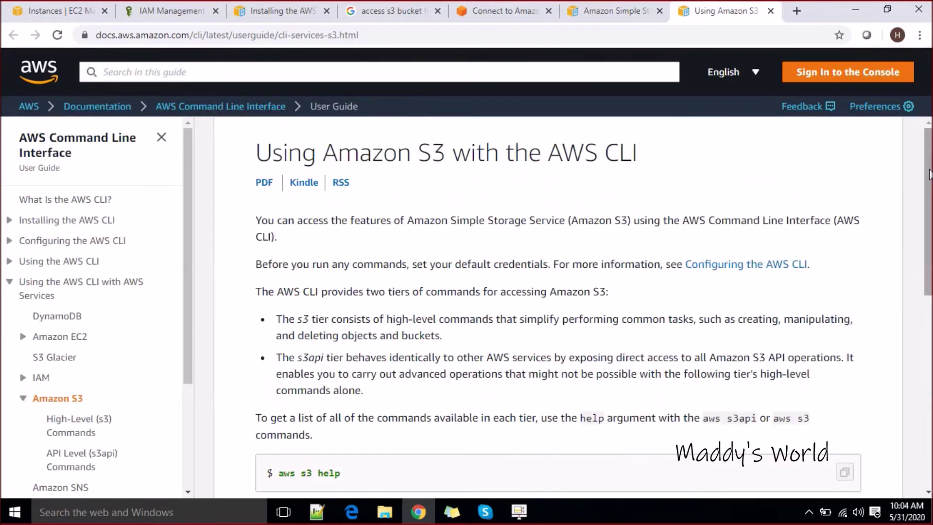
scroll(929, 175, "down", 6)
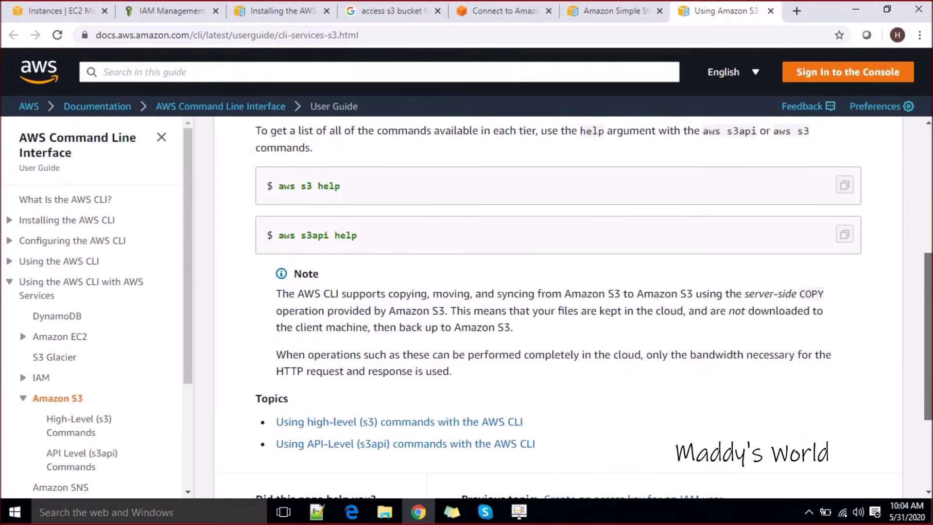
scroll(929, 292, "down", 1)
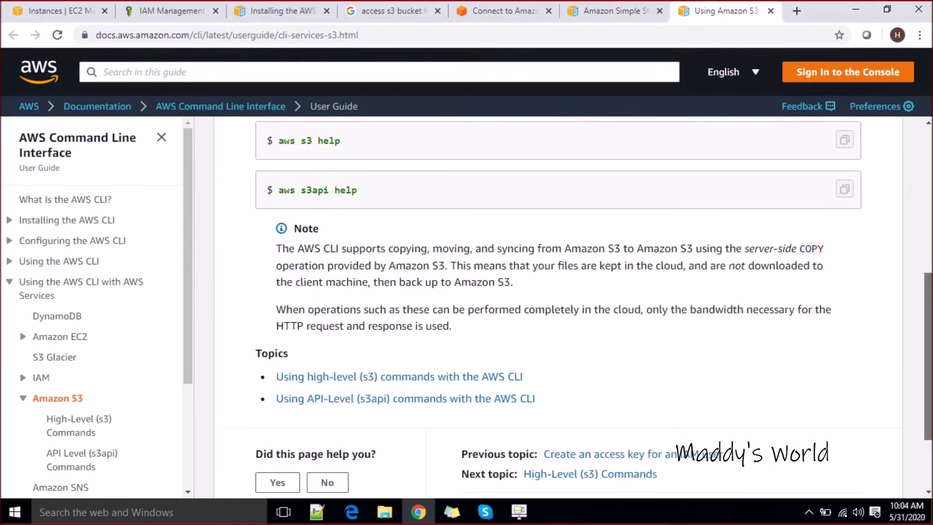
left_click(429, 378)
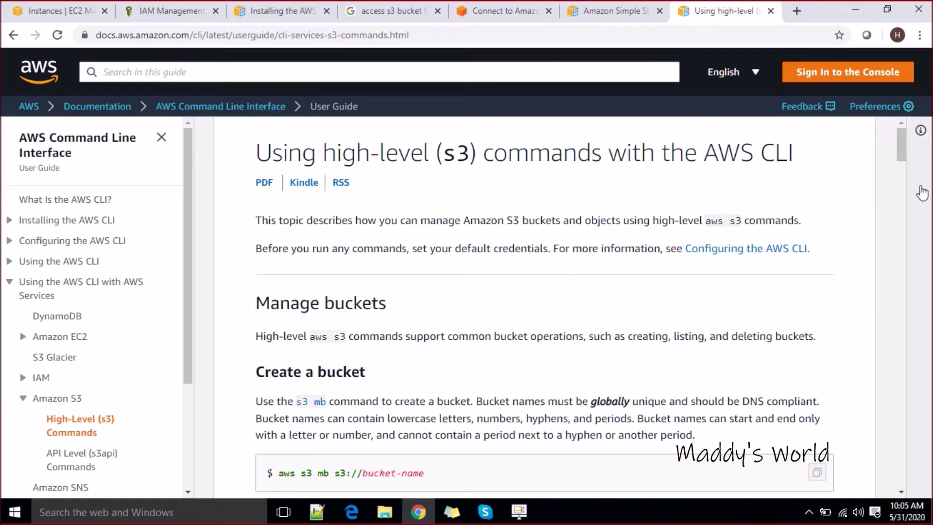
mouse_move(904, 159)
left_mouse_down()
mouse_move(908, 180)
mouse_move(907, 164)
left_mouse_up()
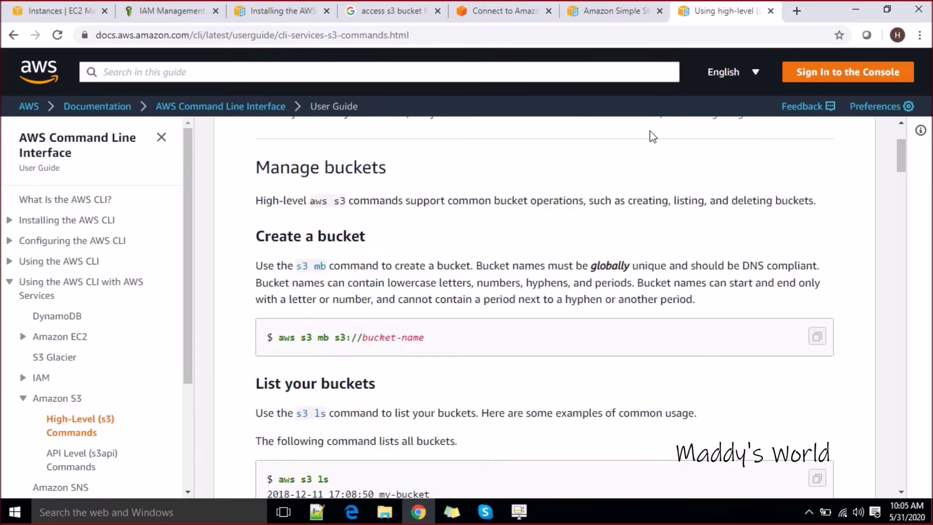
Close the S3 connection article, the Amazon S3 user guide page and the Google results, keeping the high-level s3 commands page open
left_click(464, 12)
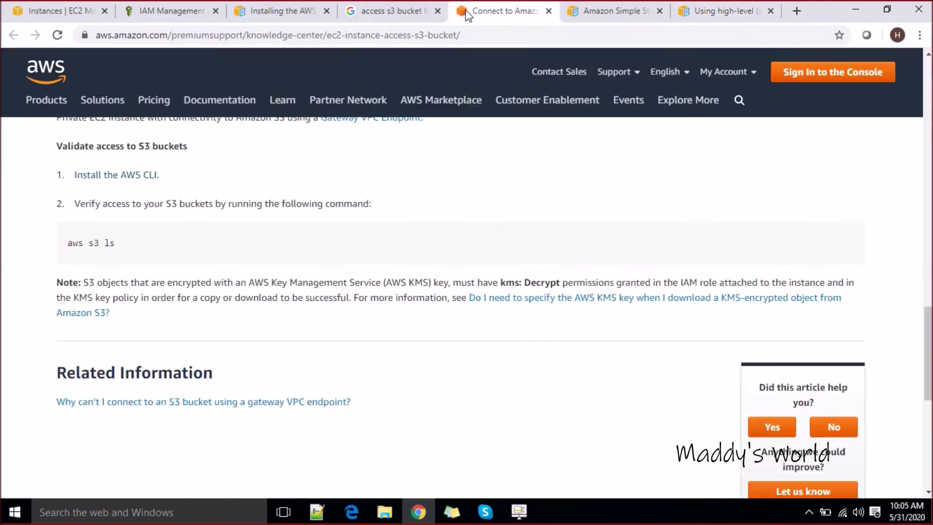
left_click(548, 11)
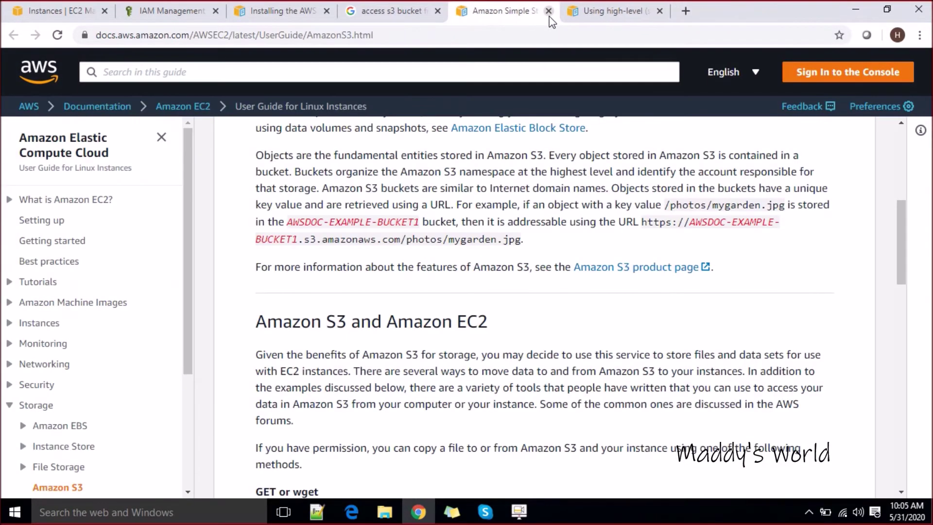
left_click(550, 15)
left_click(399, 14)
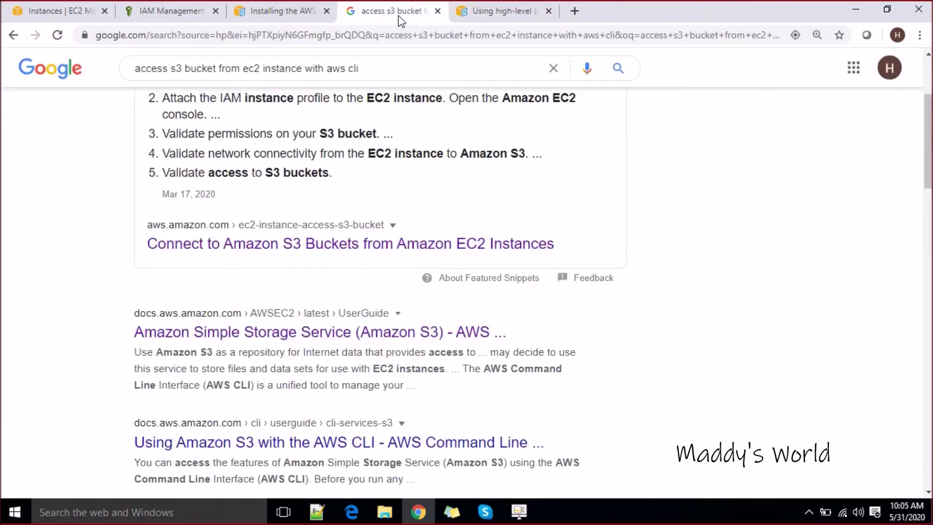
left_click(437, 15)
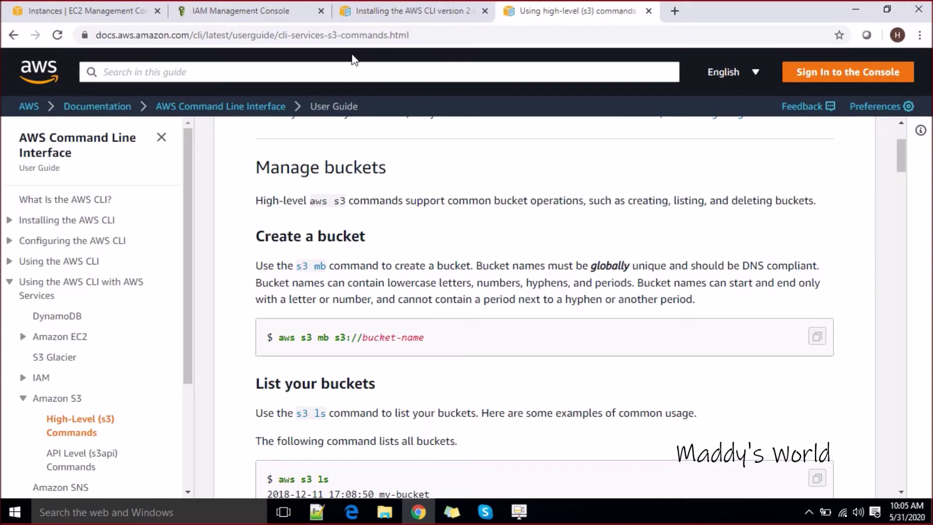
Return to the EC2 instances list and remove the instance ID search filter to list all instances
left_click(245, 17)
left_click(137, 11)
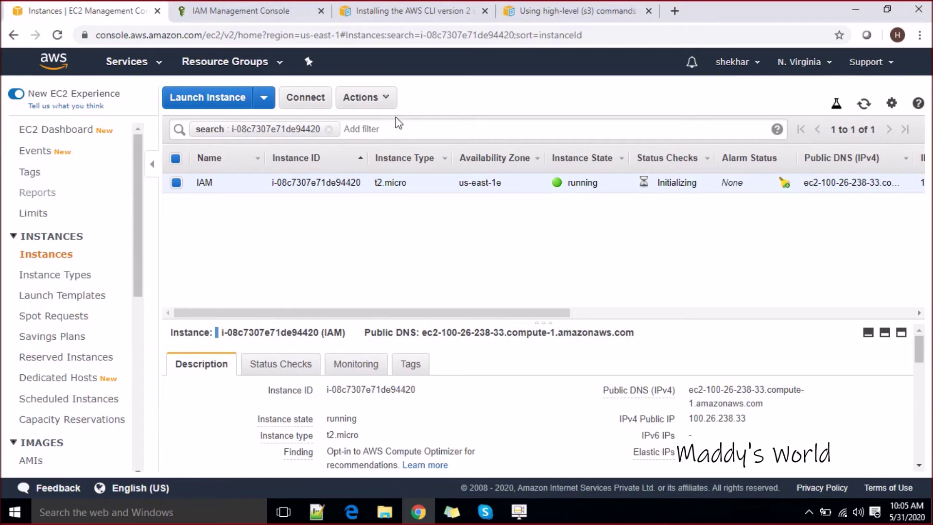
left_click(329, 130)
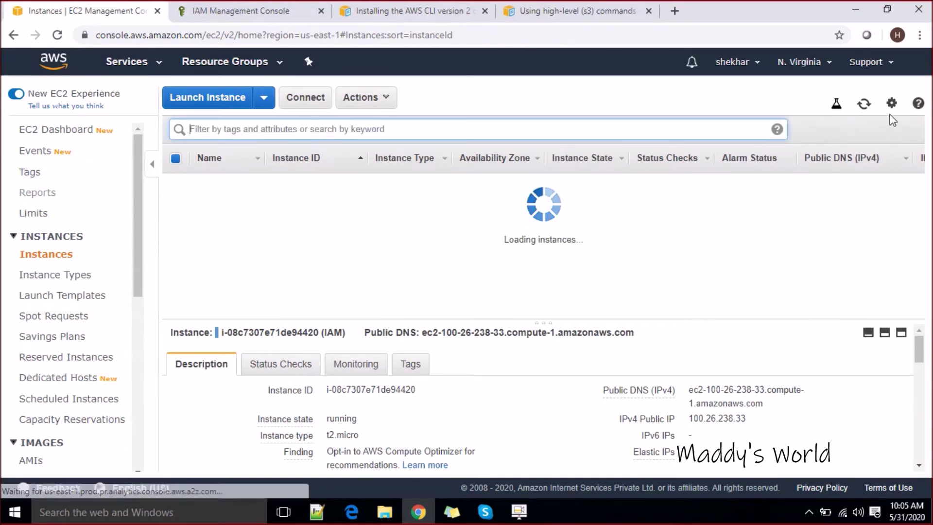
left_click(571, 111)
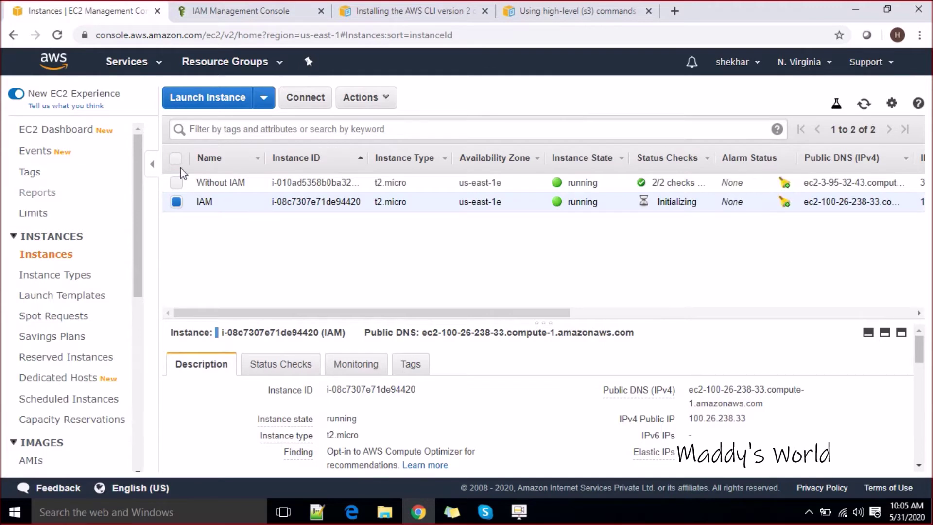
Select only the "Without IAM" instance and copy its IPv4 public IP
left_click(177, 202)
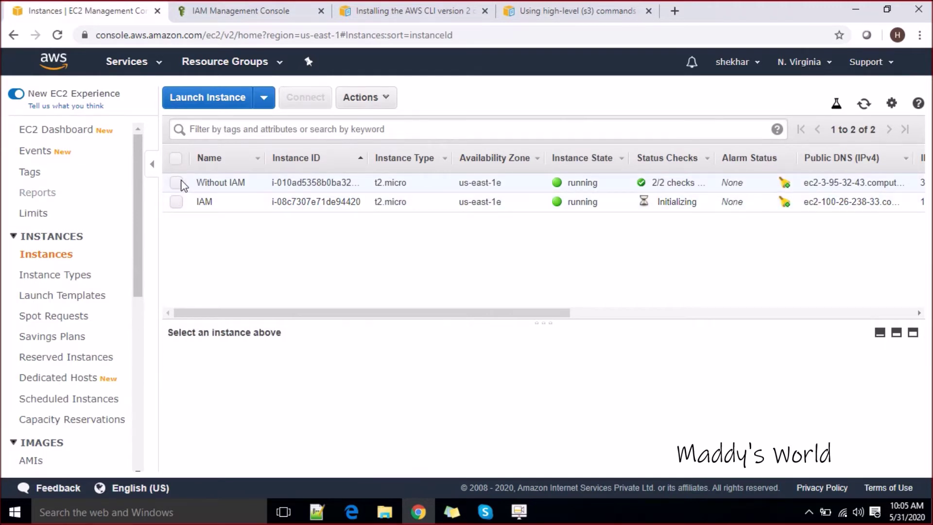
left_click(177, 183)
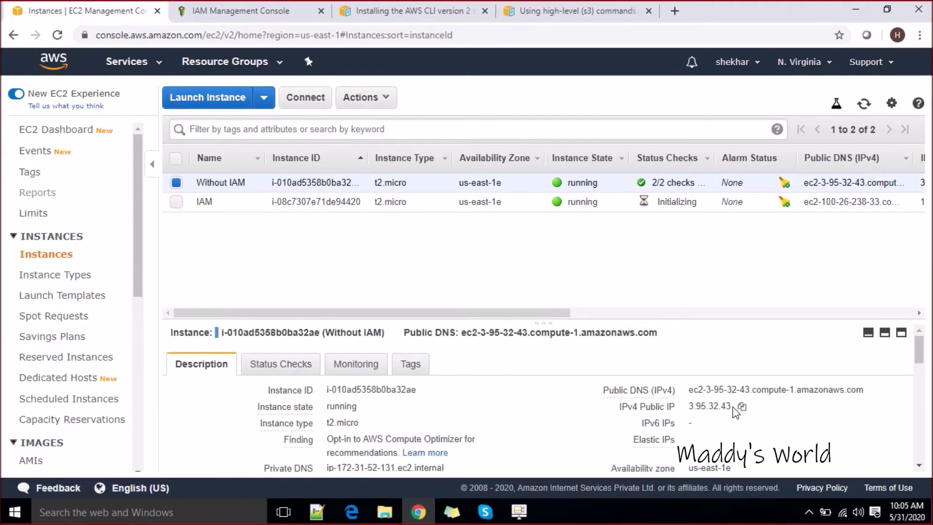
left_click(742, 408)
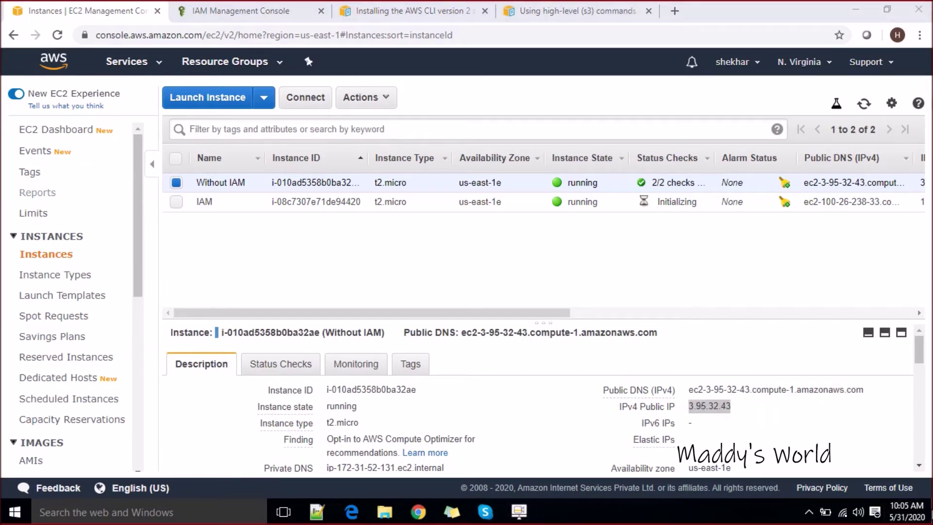
Launch PuTTY from the desktop and paste the copied IP 3.95.32.43 as the host name
key("super+d")
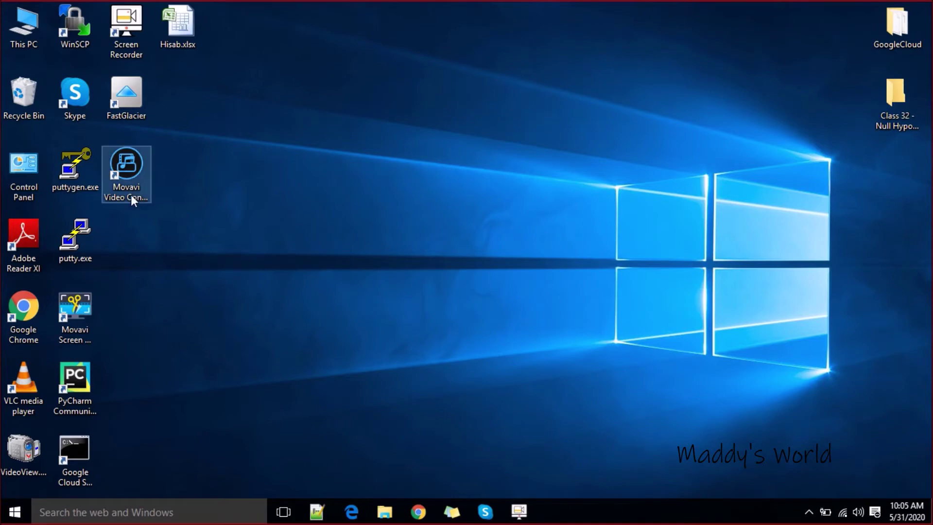
double_click(83, 243)
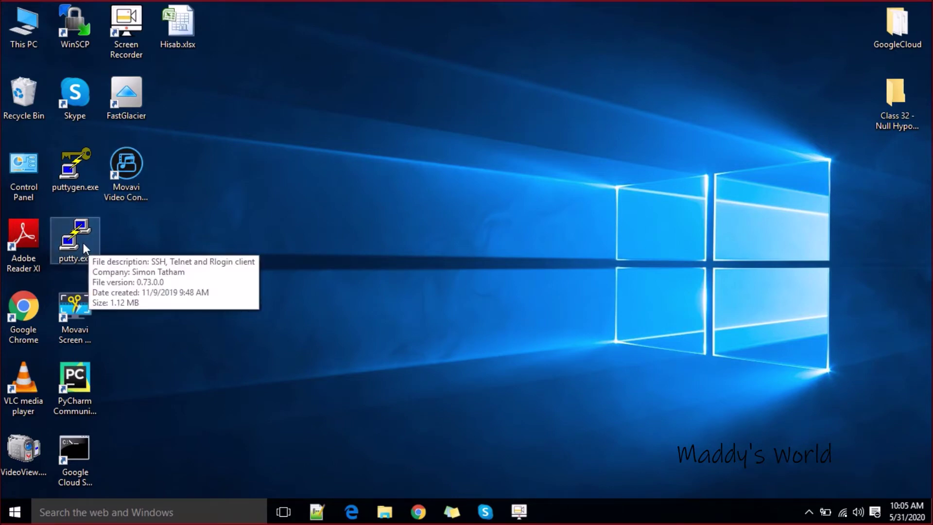
left_click(513, 270)
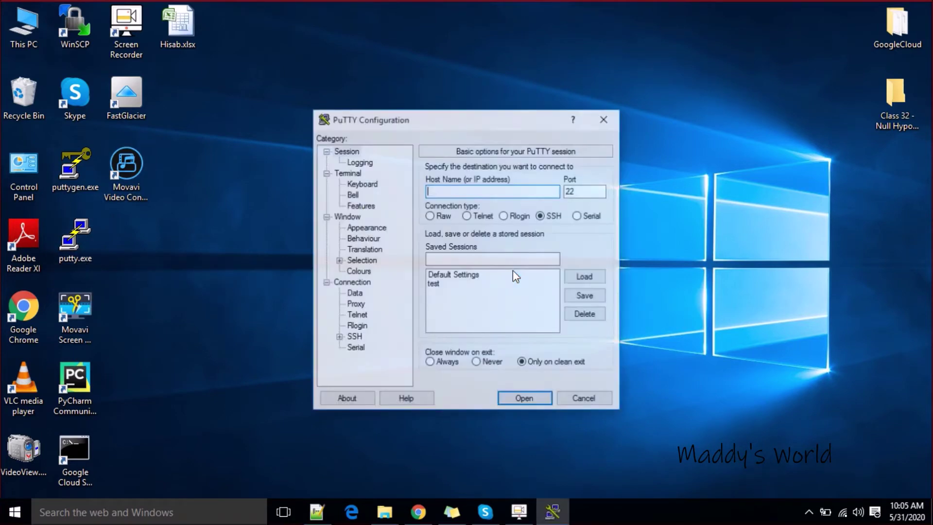
key("ctrl+v")
Open the SSH authentication settings of the PuTTY session
left_click(338, 336)
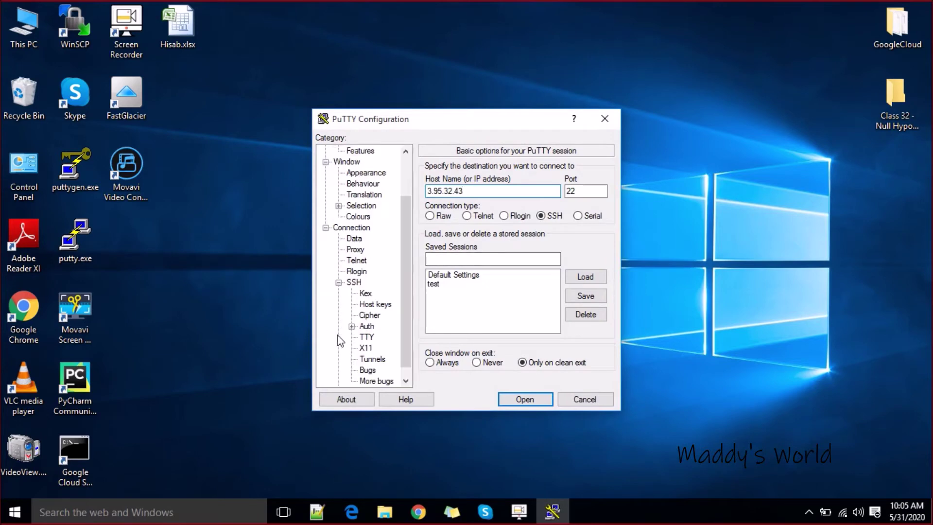
left_click(366, 329)
left_click(580, 308)
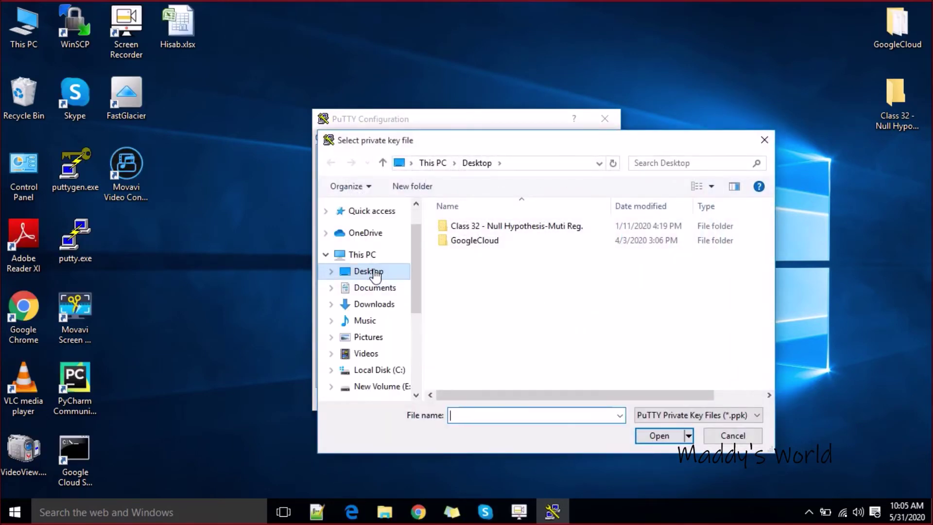
left_click(375, 271)
left_click(616, 266)
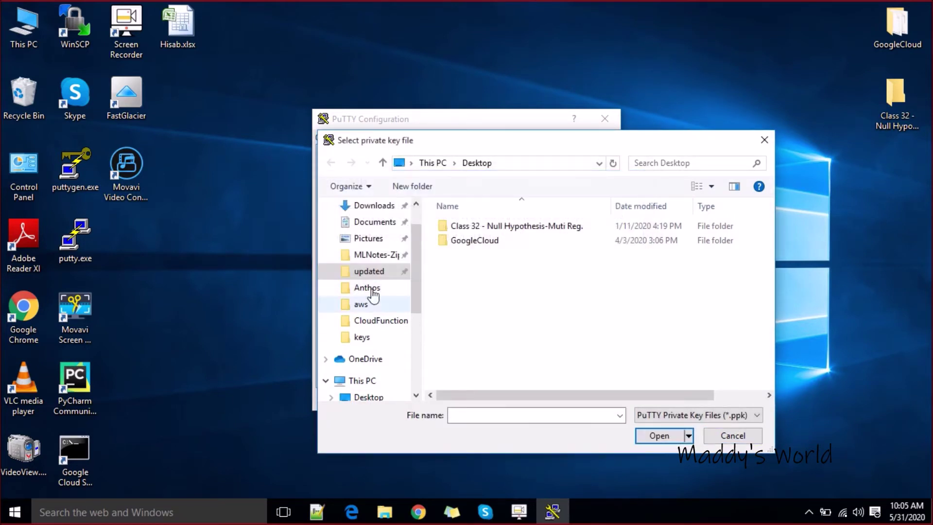
scroll(418, 291, "up", 2)
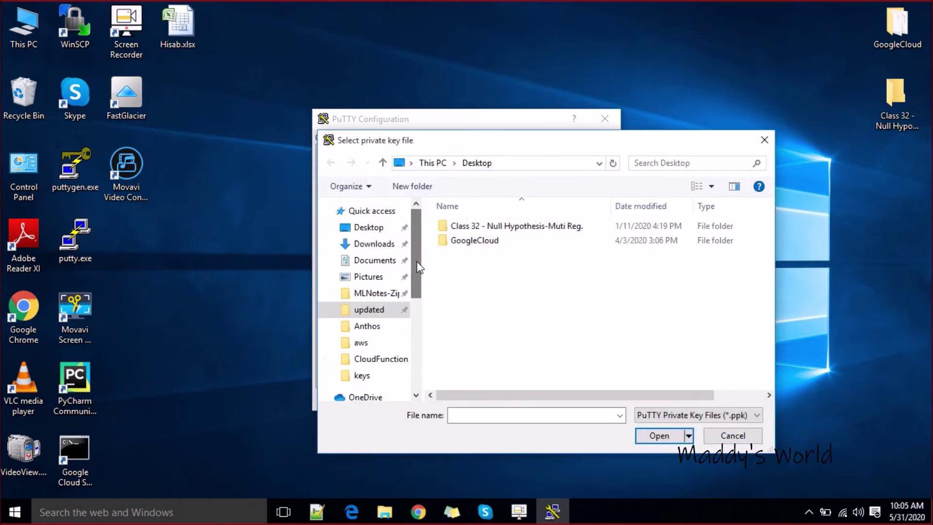
left_click(374, 244)
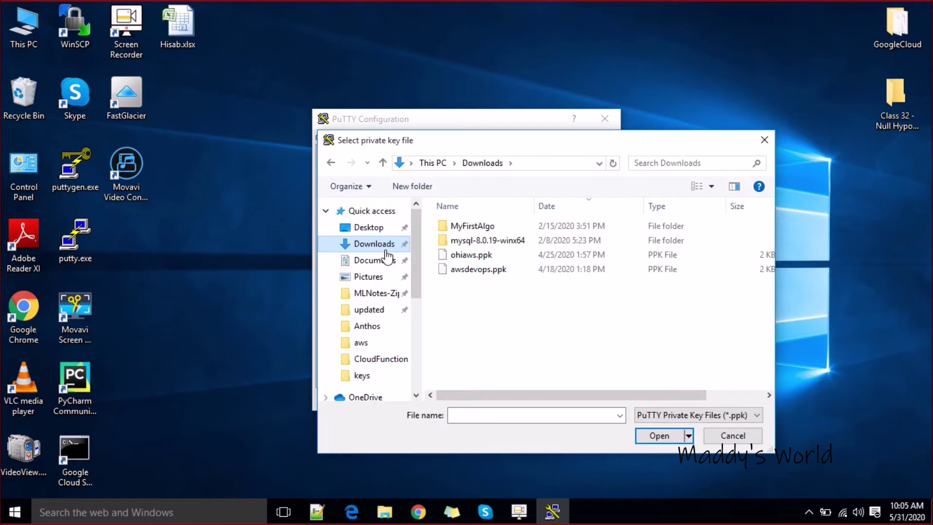
left_click(699, 416)
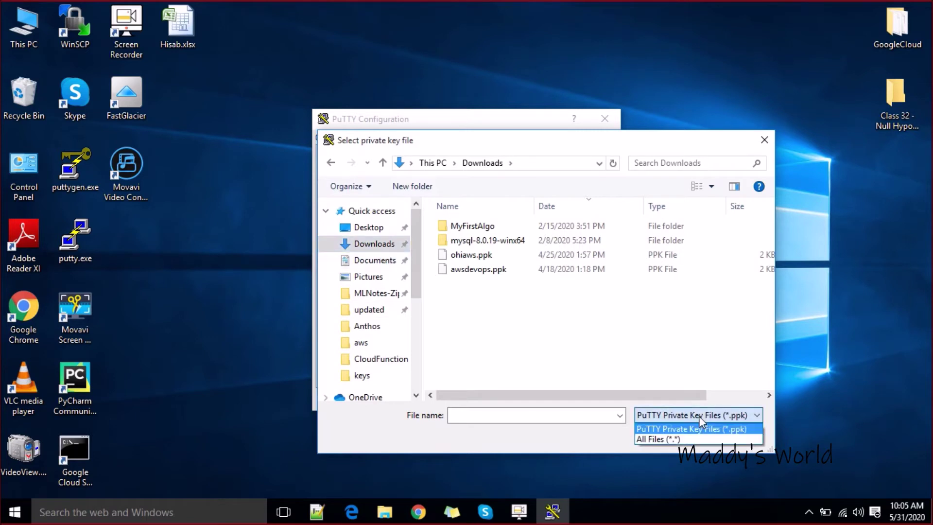
left_click(691, 439)
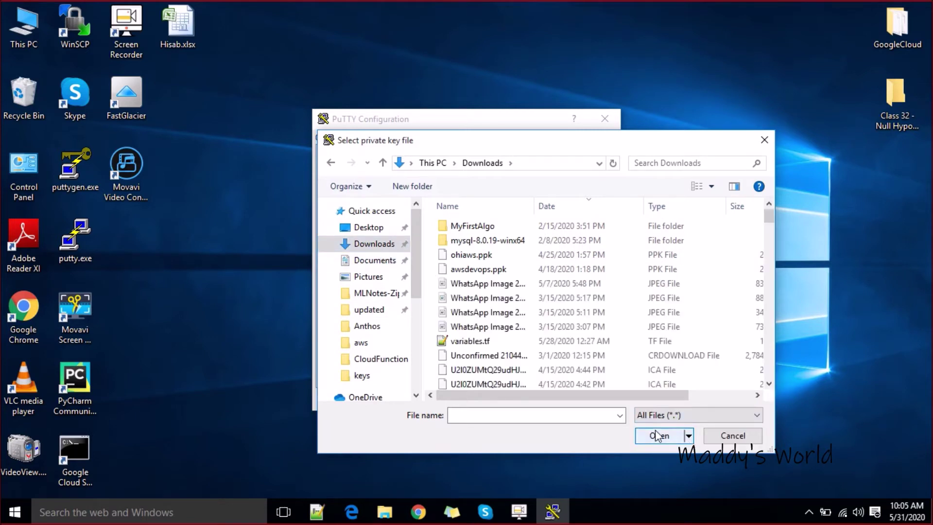
type("de")
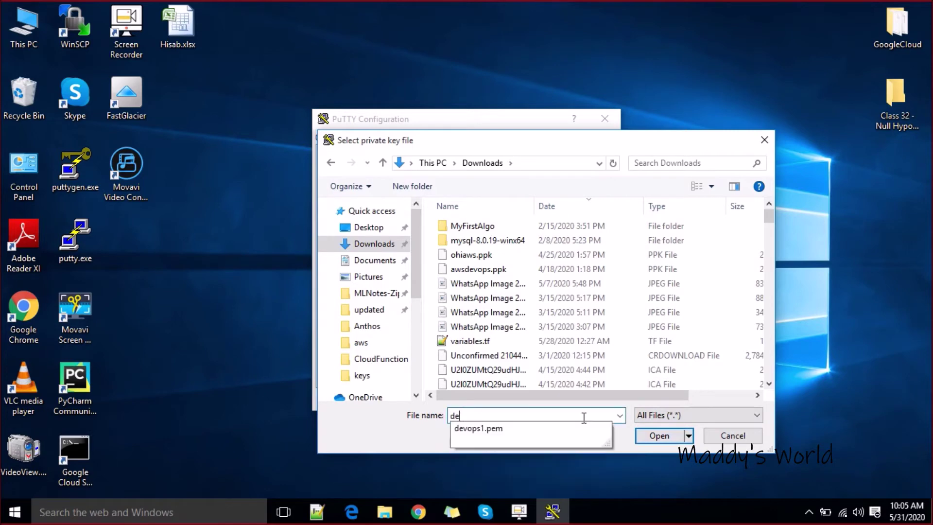
left_click(549, 429)
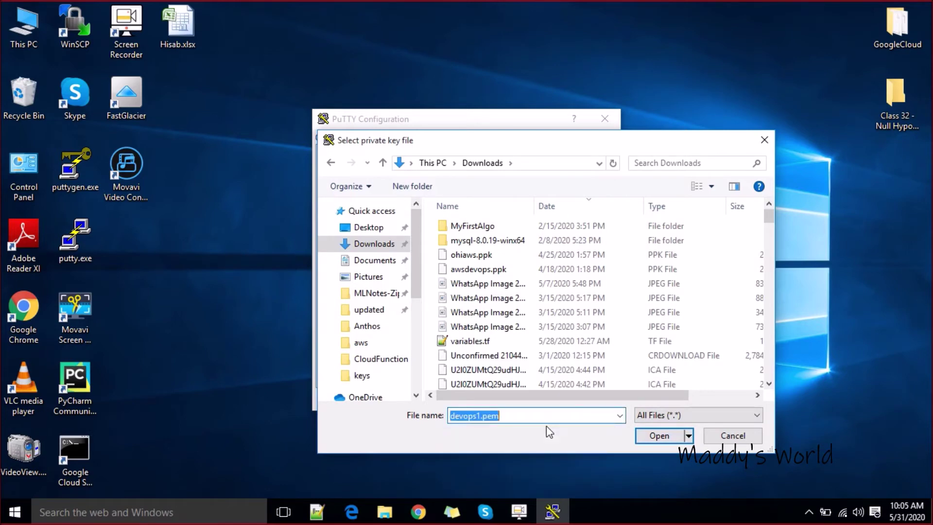
left_click(724, 433)
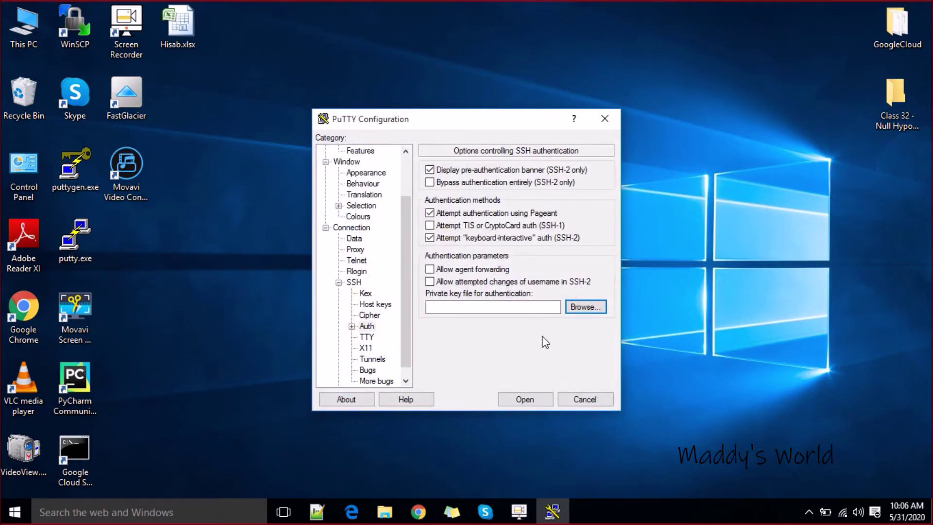
Switch to the EC2 instances list in Chrome and check the key name assigned to the instances
left_click(418, 512)
left_click_drag(502, 315, 559, 319)
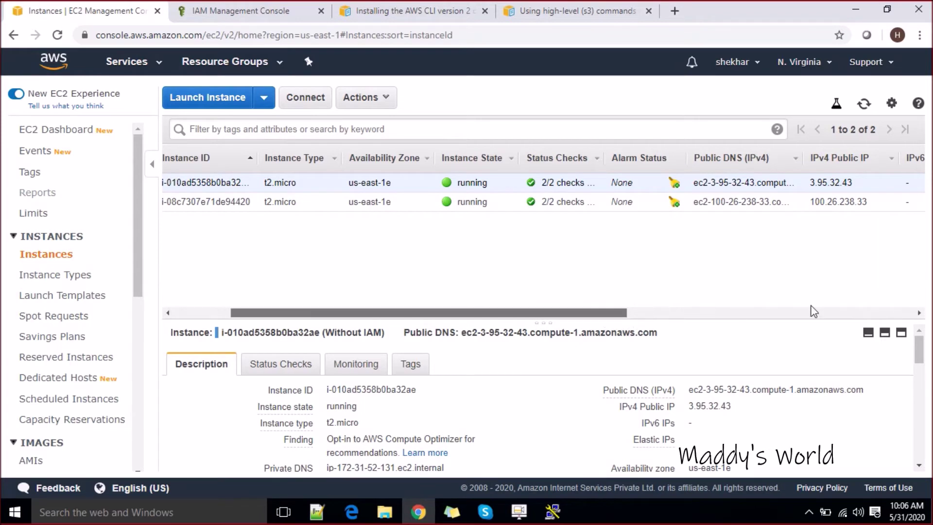
scroll(687, 311, "right", 5)
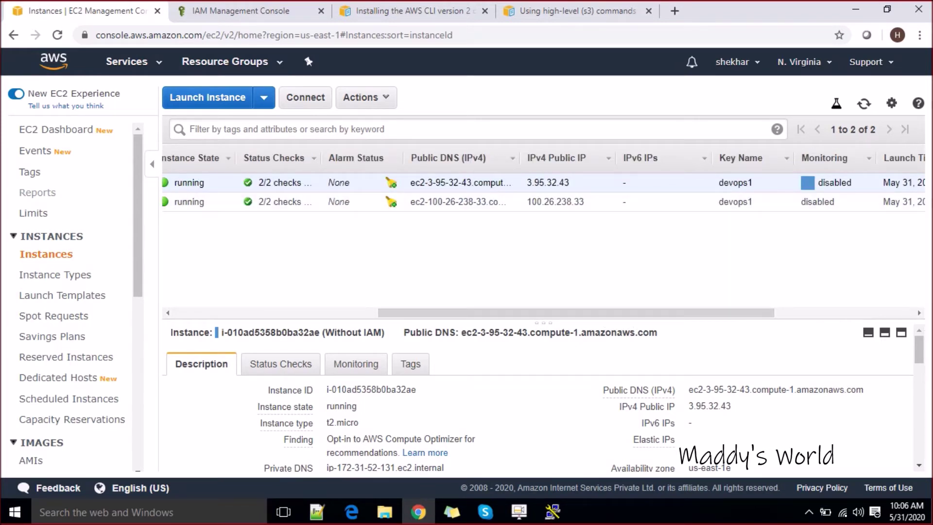
Return to the desktop and launch PuTTYgen
left_click(931, 516)
double_click(75, 181)
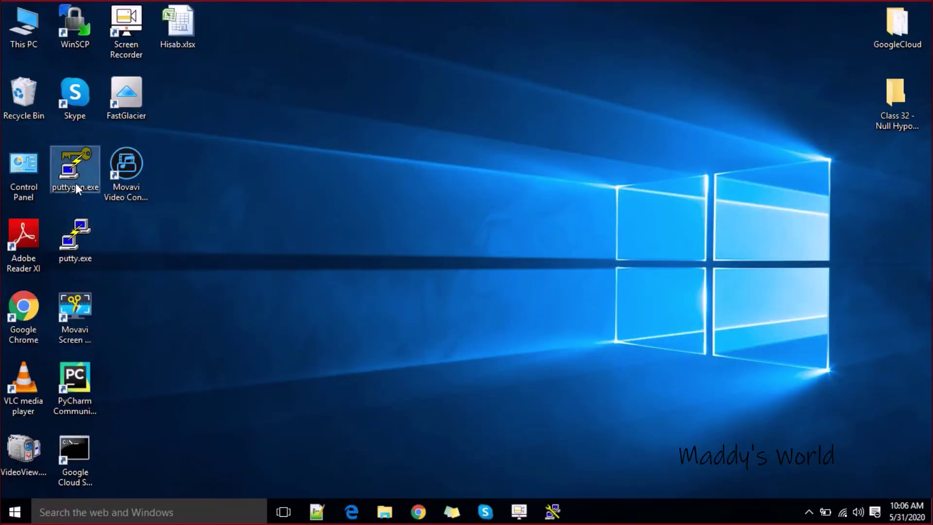
left_click(491, 271)
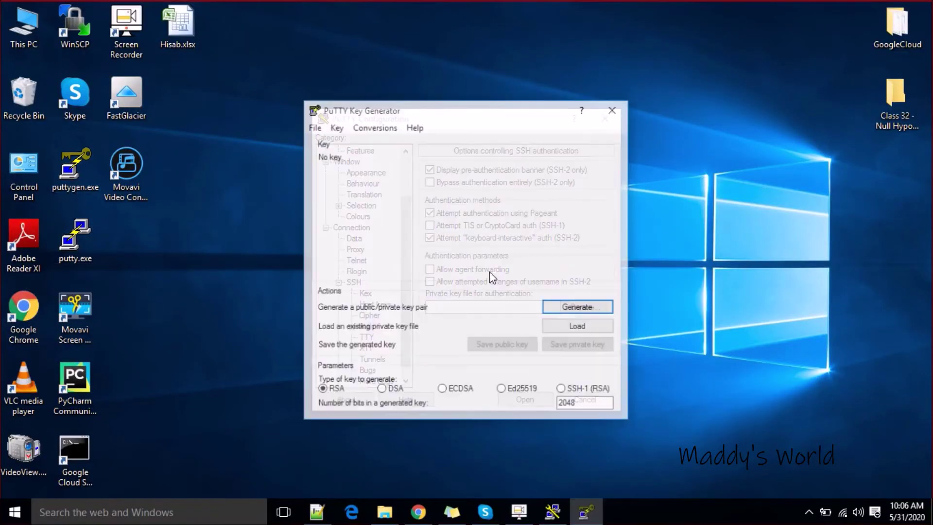
Load the existing private key devops1.pem from Downloads, listing all file types to find it
left_click(568, 328)
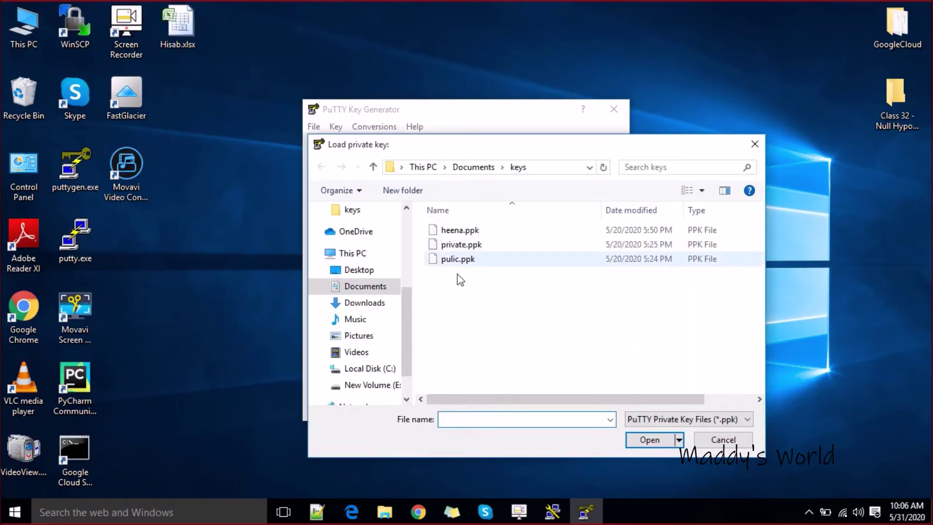
left_click(374, 303)
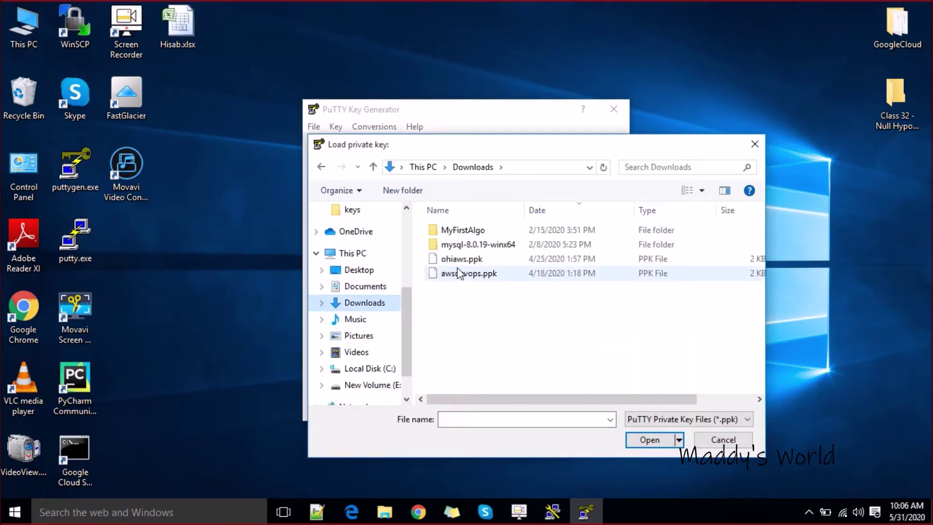
left_click(687, 420)
left_click(666, 444)
left_click(555, 336)
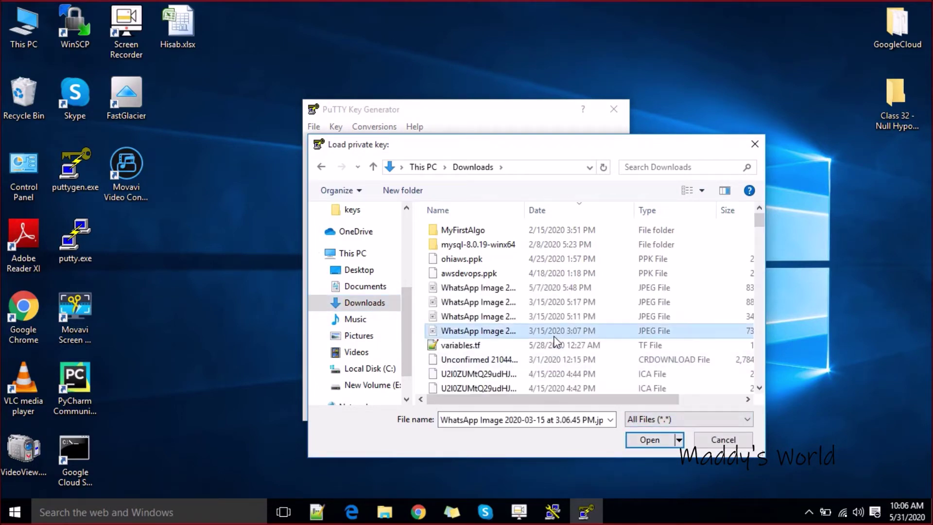
key("d")
key("d")
key("d")
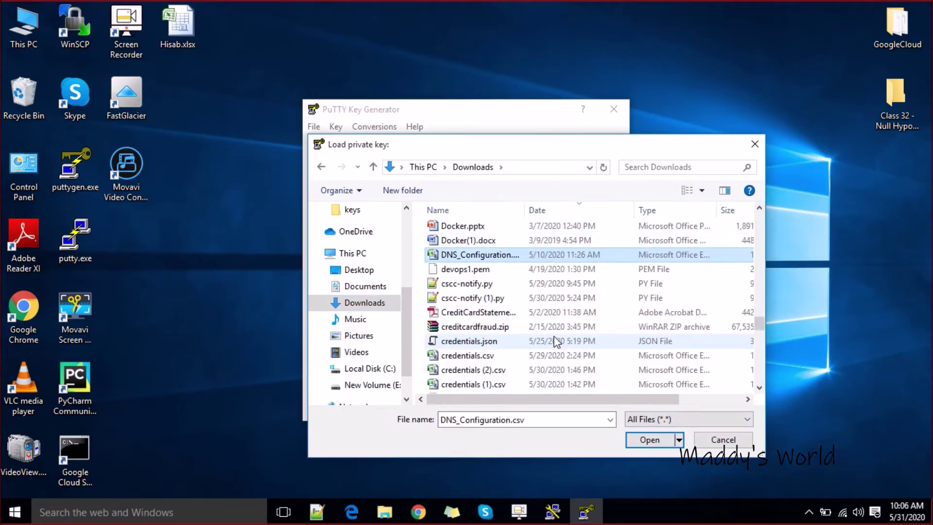
key("d")
left_click(662, 439)
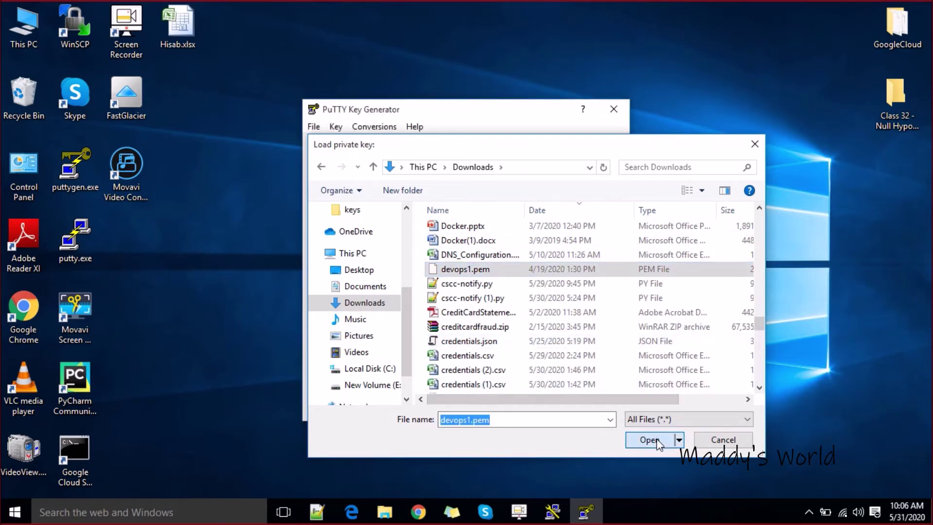
left_click(563, 330)
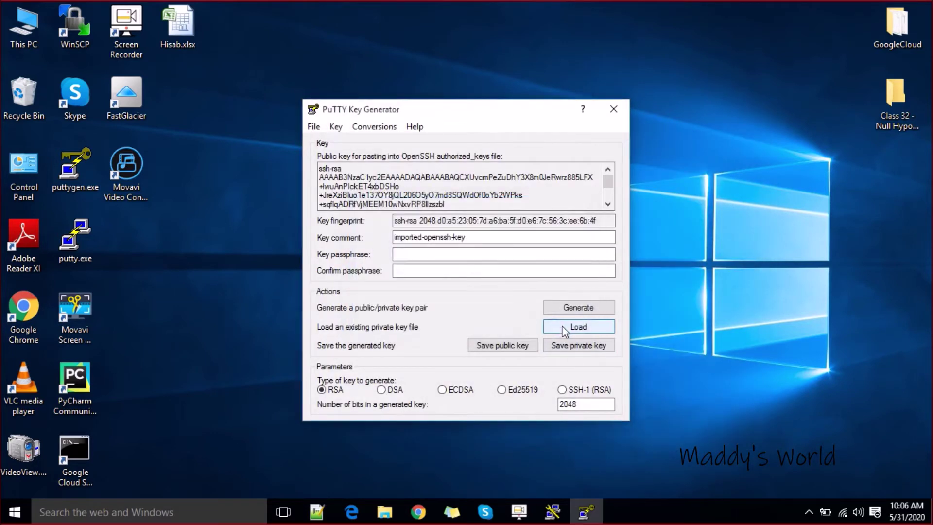
Save the private key without a passphrase as devops1 in PPK format on the Desktop and close the key generator
left_click(564, 345)
left_click(452, 308)
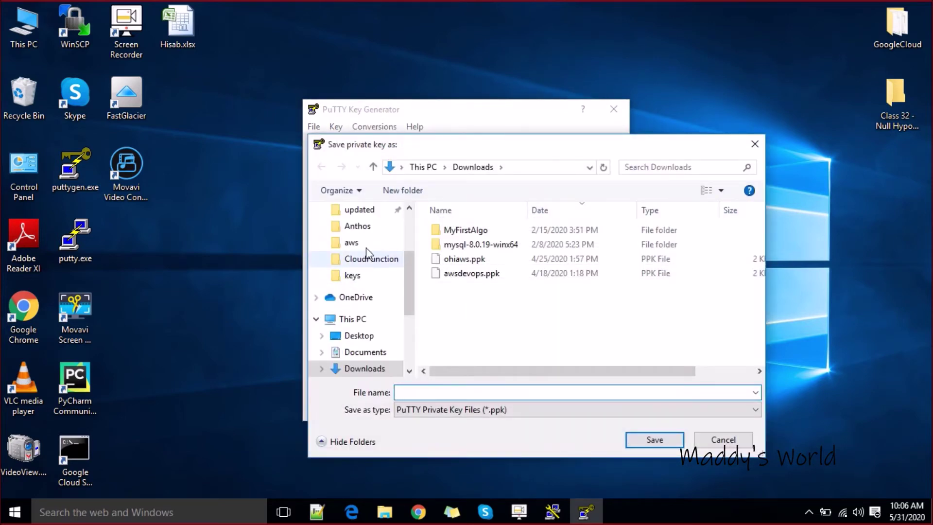
scroll(411, 298, "up", 2)
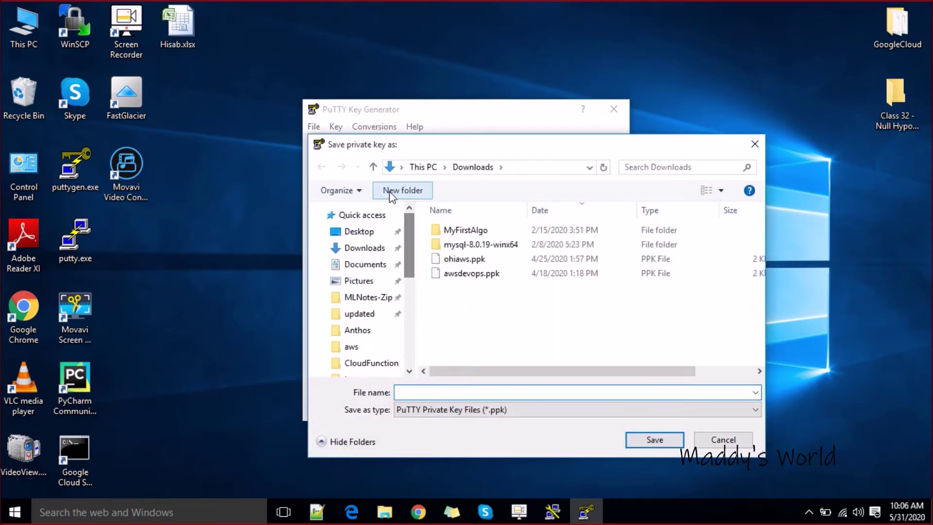
left_click(360, 232)
left_click(413, 392)
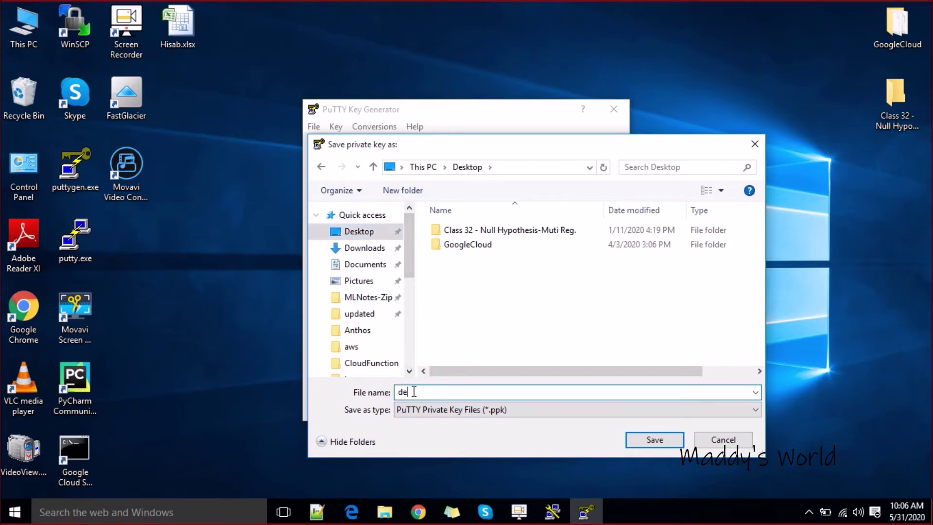
type("devops1")
key("Return")
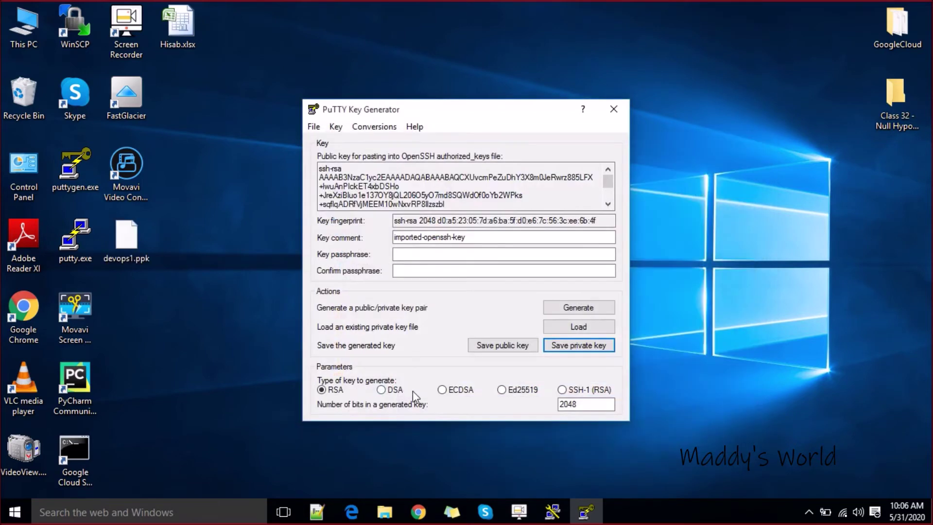
left_click(614, 109)
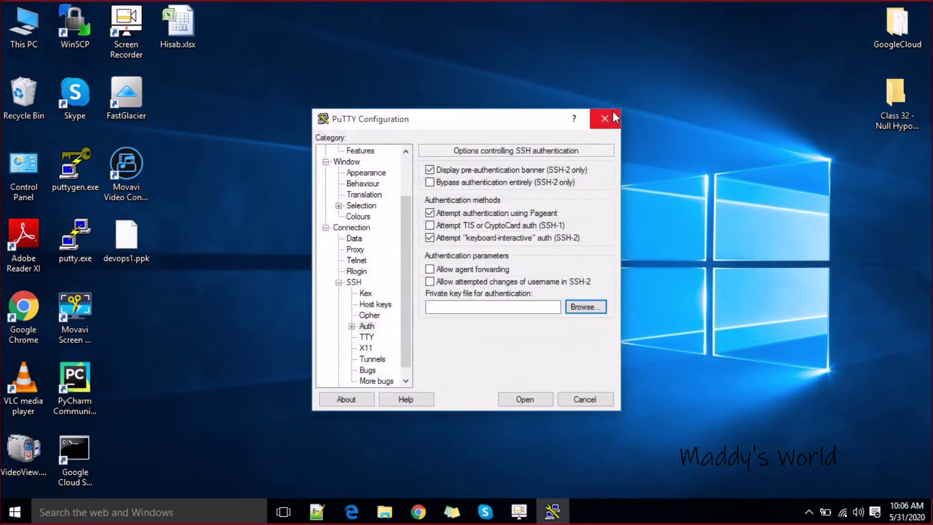
Set devops1.ppk from the Desktop as the private key file for authentication and open the SSH session
left_click(587, 309)
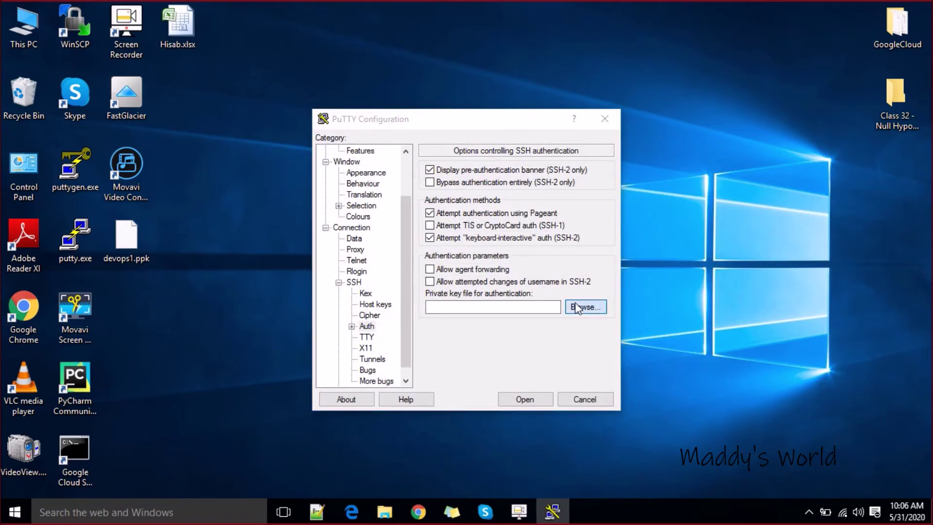
double_click(463, 258)
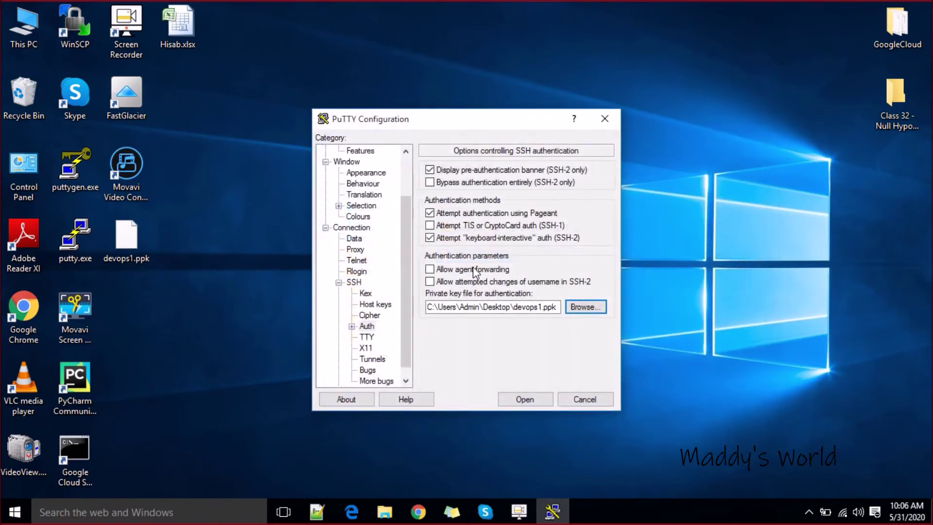
left_click(511, 396)
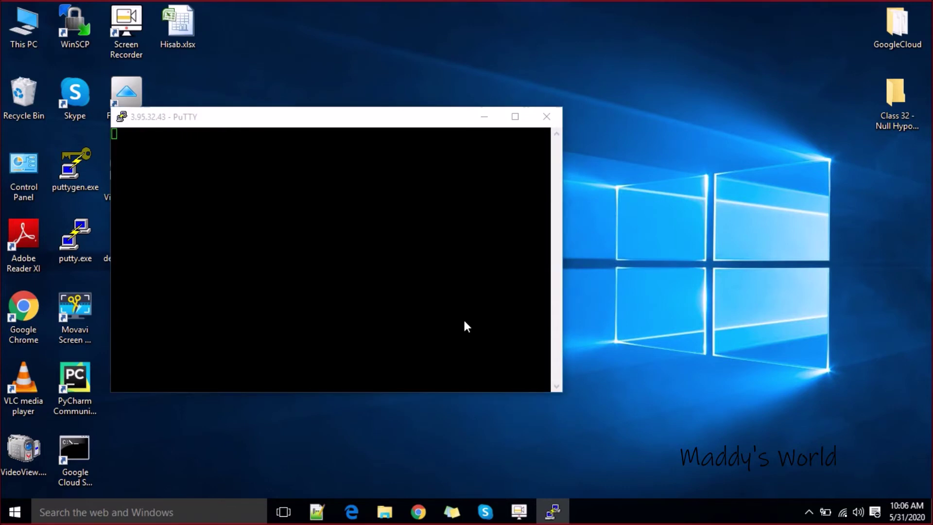
Log in as ec2-user and switch to the root user with sudo su -l, maximizing the terminal
left_click(382, 352)
type("ec")
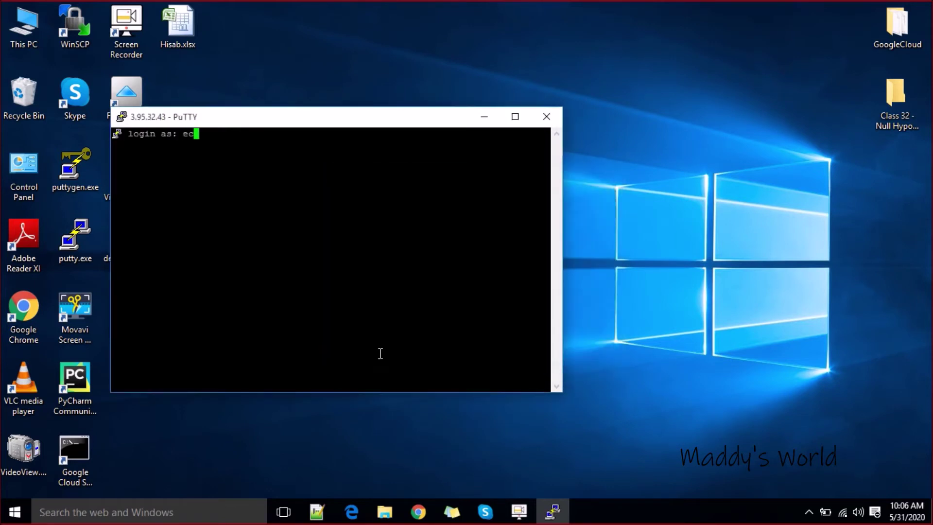
type("2-user")
key("Return")
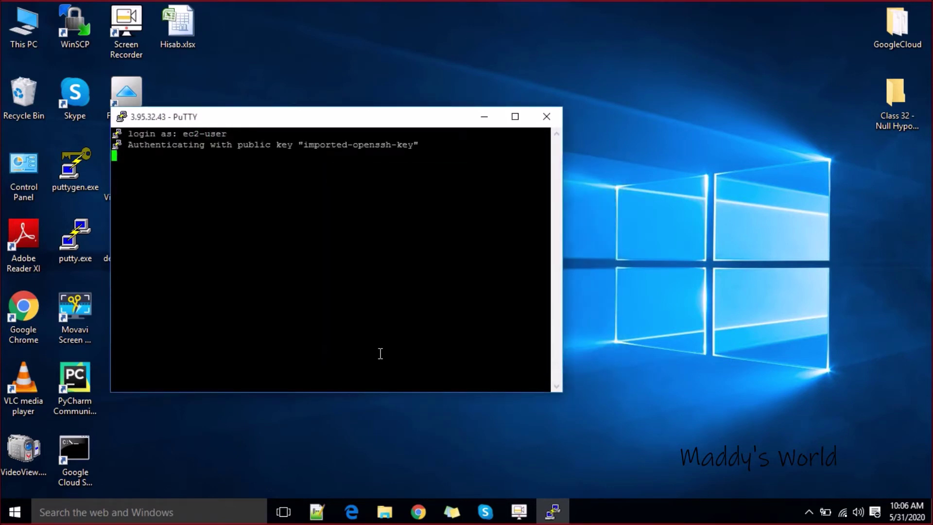
type("sudo su -l")
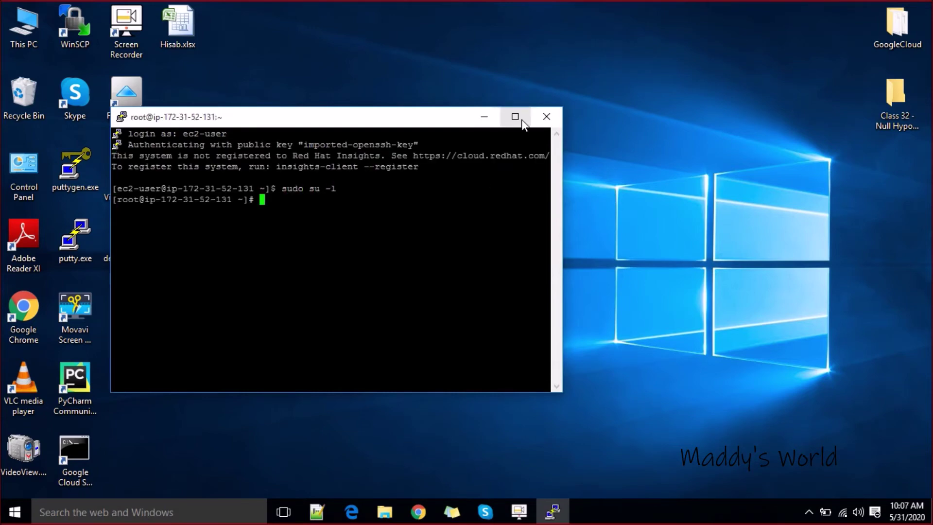
left_click(515, 117)
Switch to the AWS CLI version 2 installation page in Chrome and copy the Linux x86 (64-bit) install commands
left_click(419, 513)
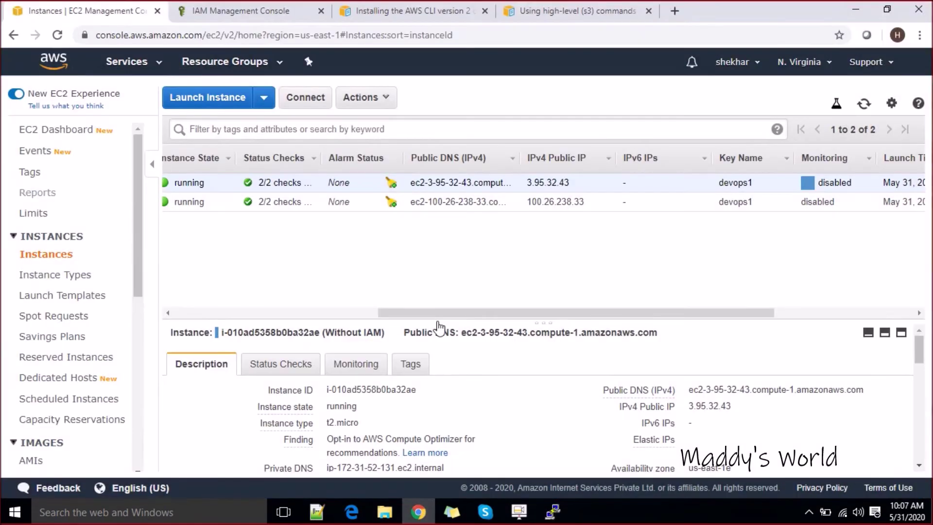
left_click(530, 12)
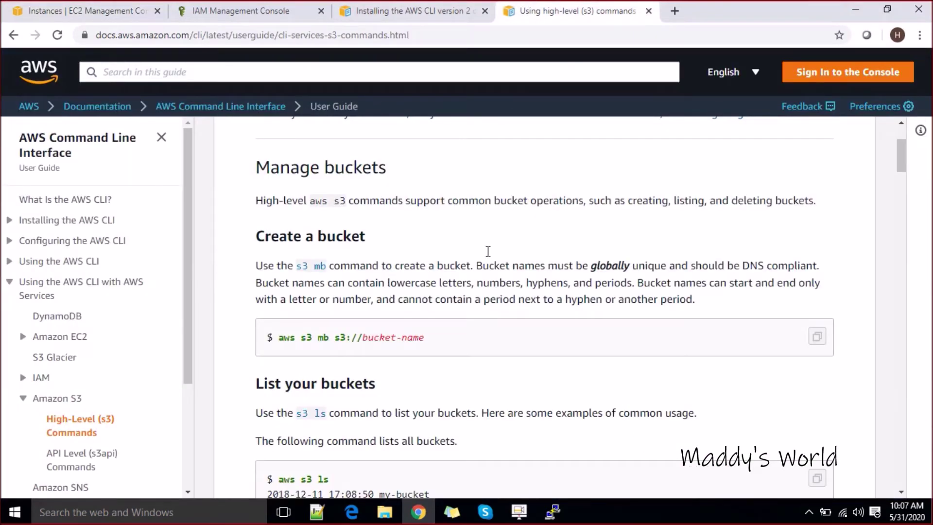
left_click(423, 11)
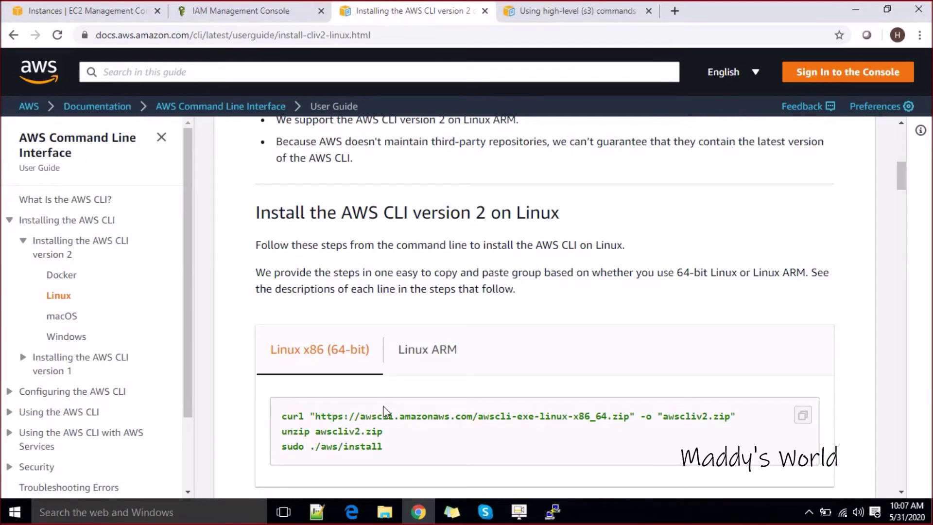
left_click(803, 415)
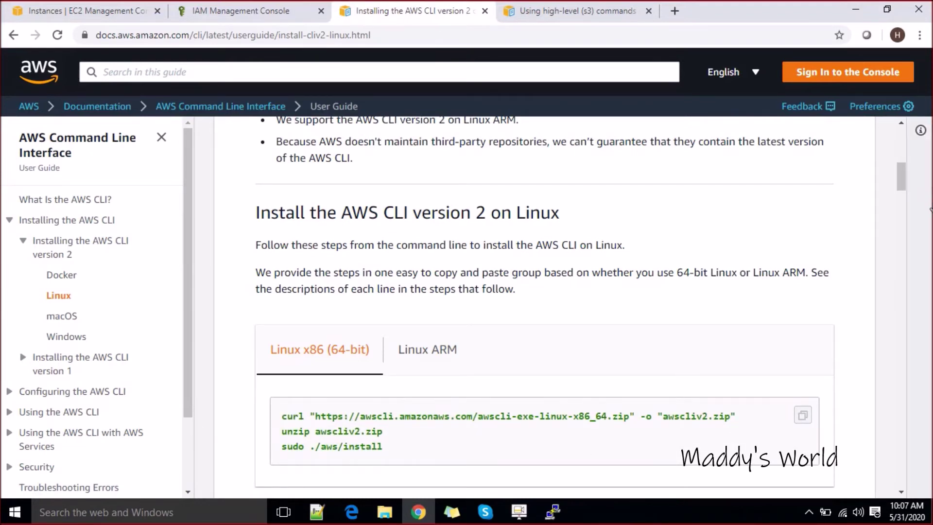
Review the guide's instructions for installing, confirming, updating and uninstalling the AWS CLI version 2 on Linux
left_click_drag(900, 182, 897, 194)
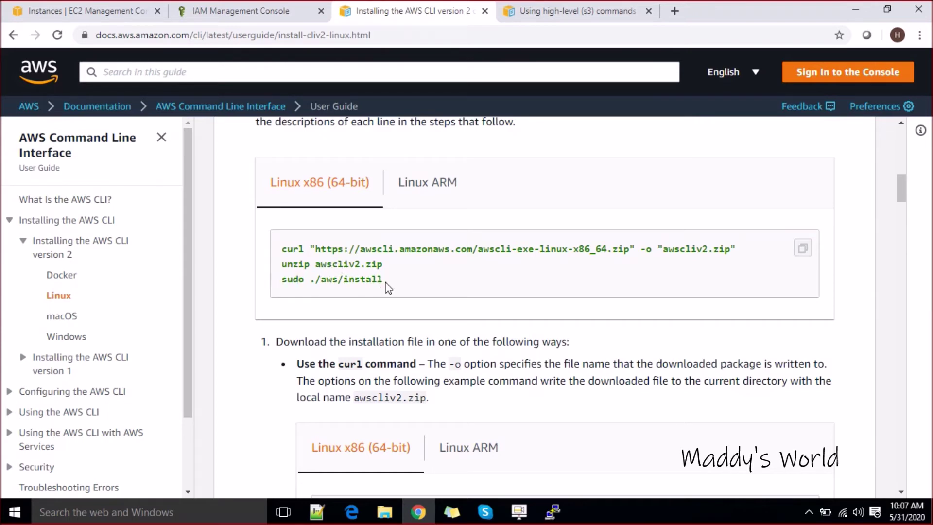
scroll(388, 287, "down", 2)
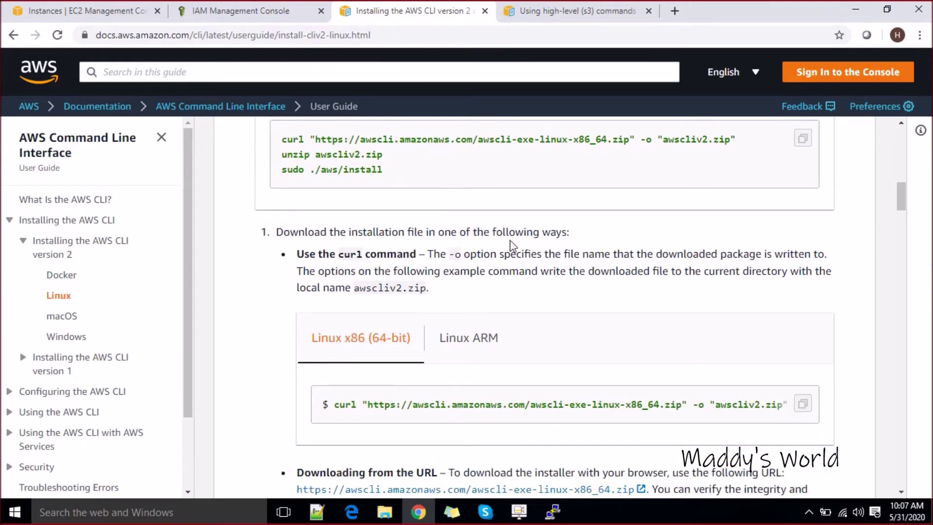
scroll(443, 403, "down", 5)
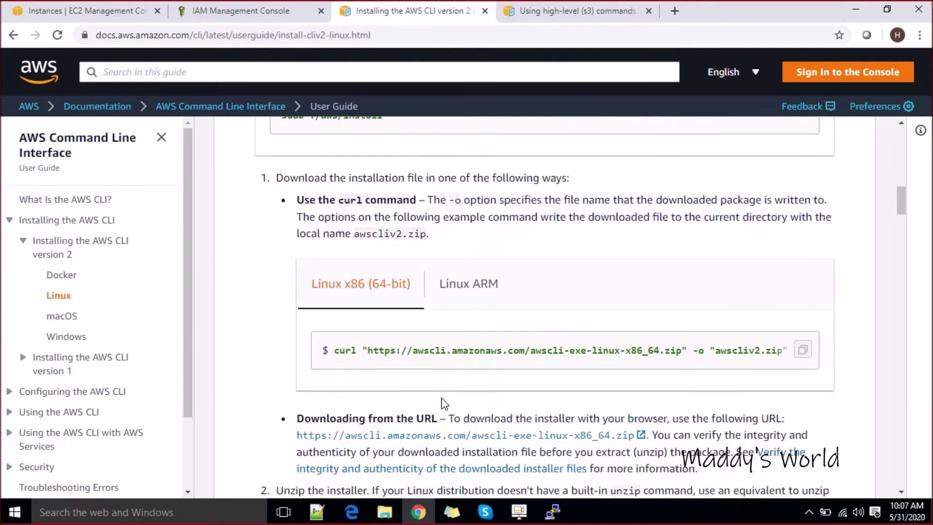
scroll(442, 399, "down", 6)
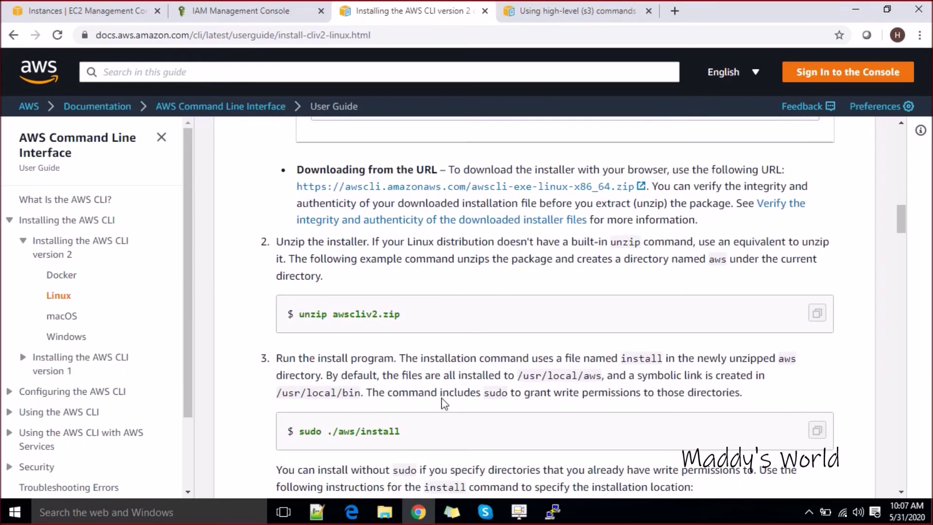
scroll(445, 404, "down", 2)
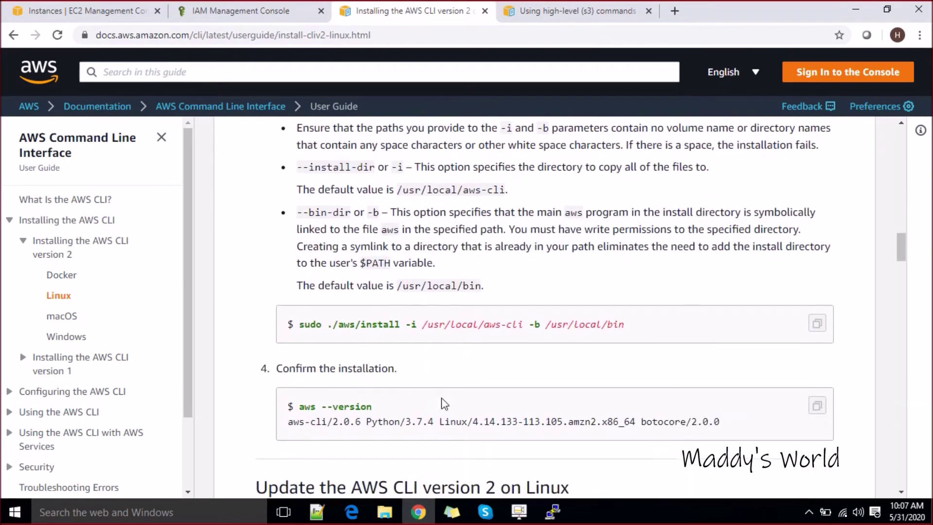
scroll(443, 399, "up", 1)
scroll(442, 396, "down", 3)
scroll(442, 398, "down", 3)
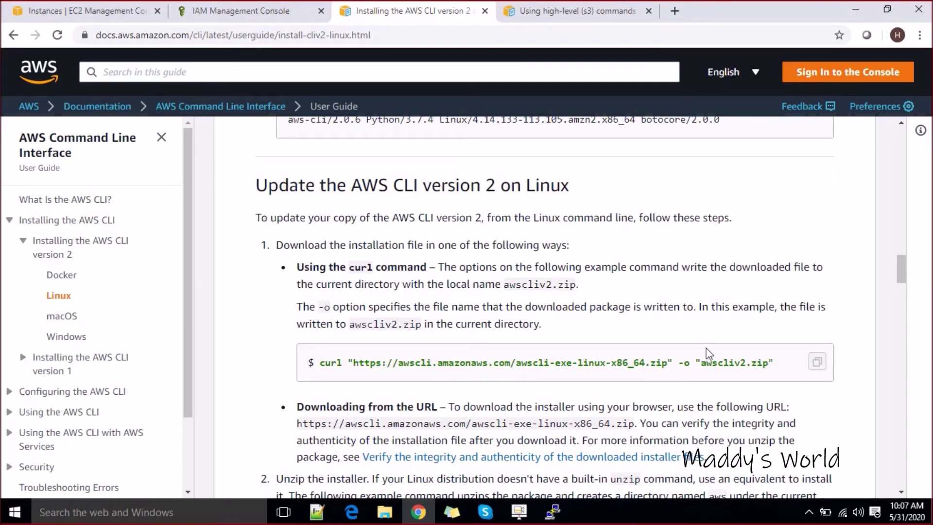
scroll(707, 352, "down", 1)
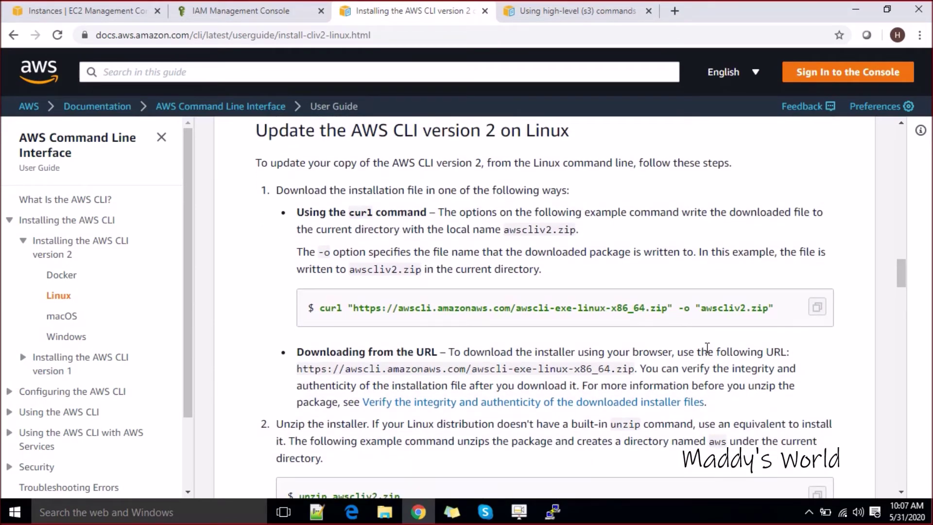
scroll(708, 350, "down", 7)
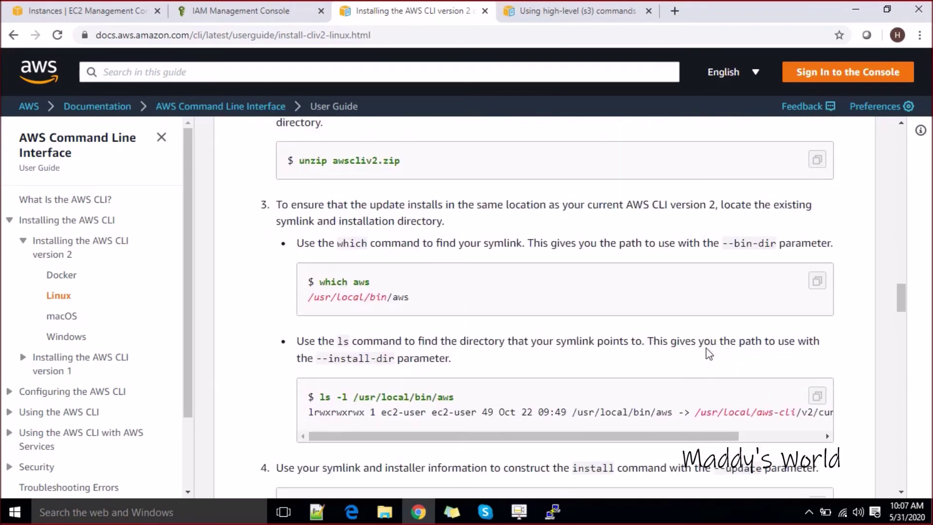
scroll(709, 353, "down", 10)
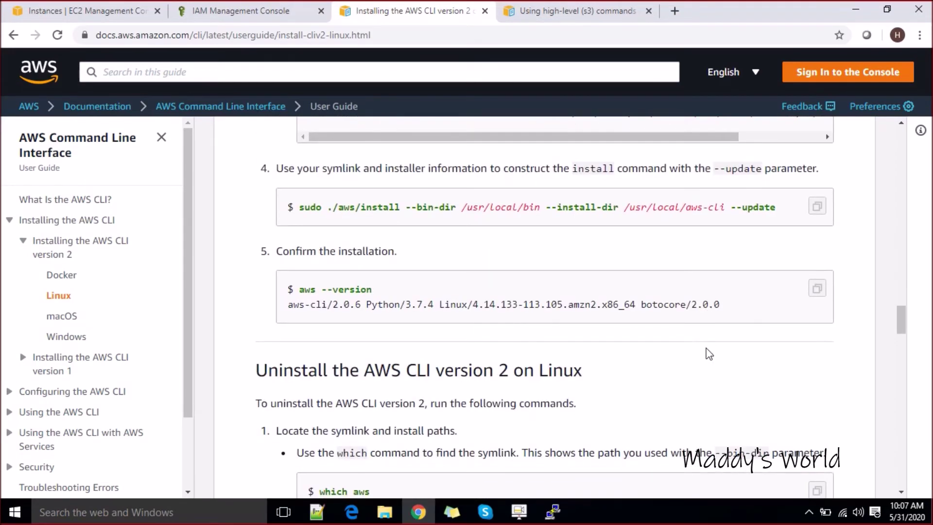
scroll(709, 353, "down", 2)
scroll(709, 353, "up", 6)
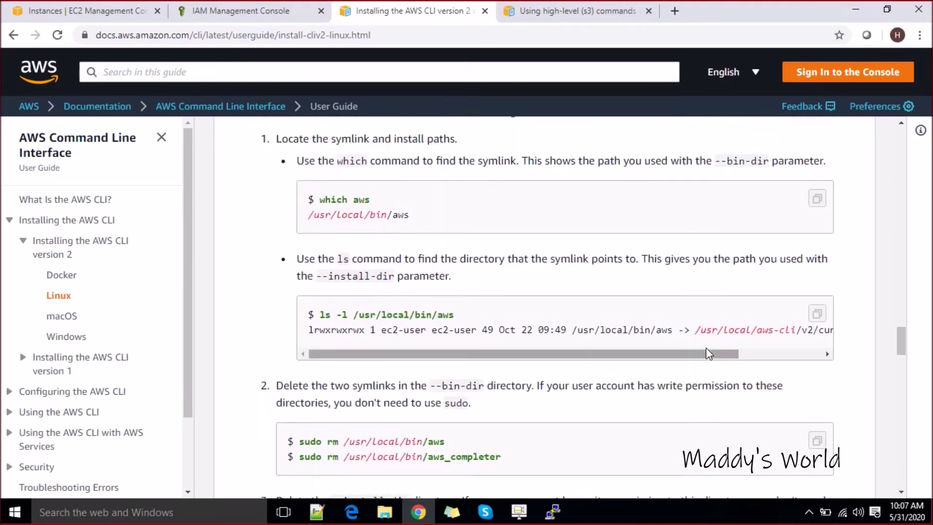
scroll(709, 353, "up", 16)
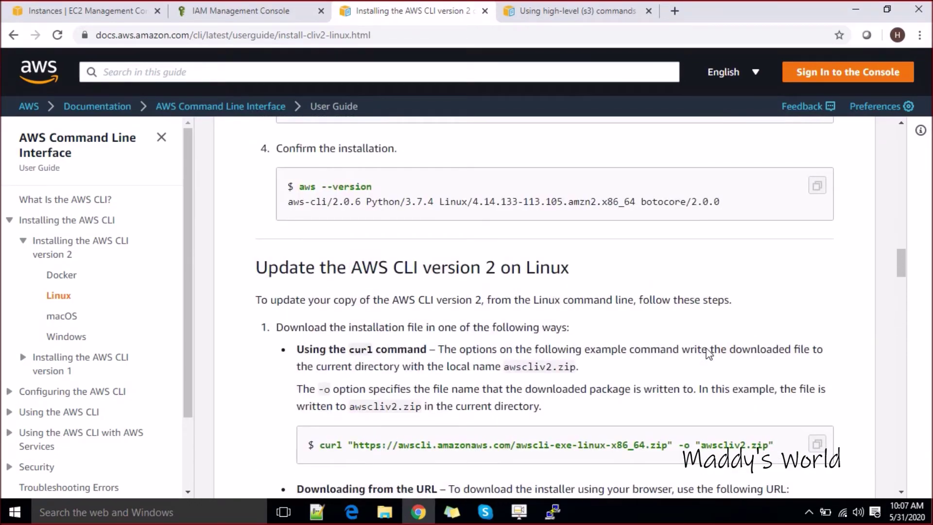
scroll(709, 353, "up", 6)
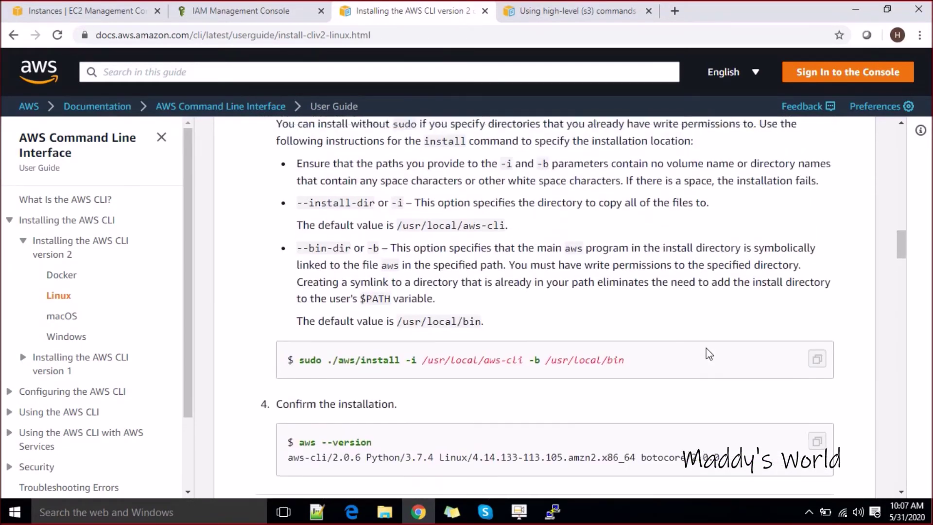
scroll(709, 353, "up", 1)
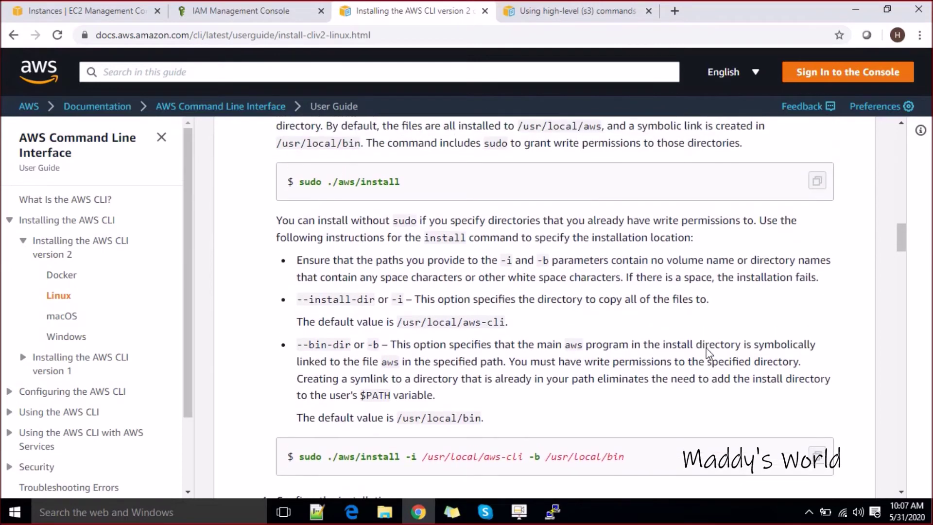
scroll(709, 354, "up", 3)
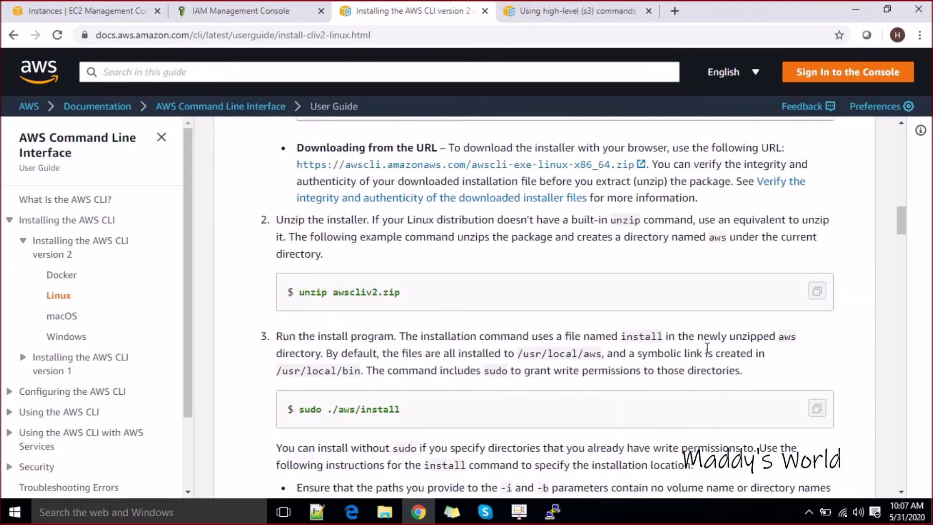
scroll(709, 354, "up", 3)
scroll(707, 349, "up", 4)
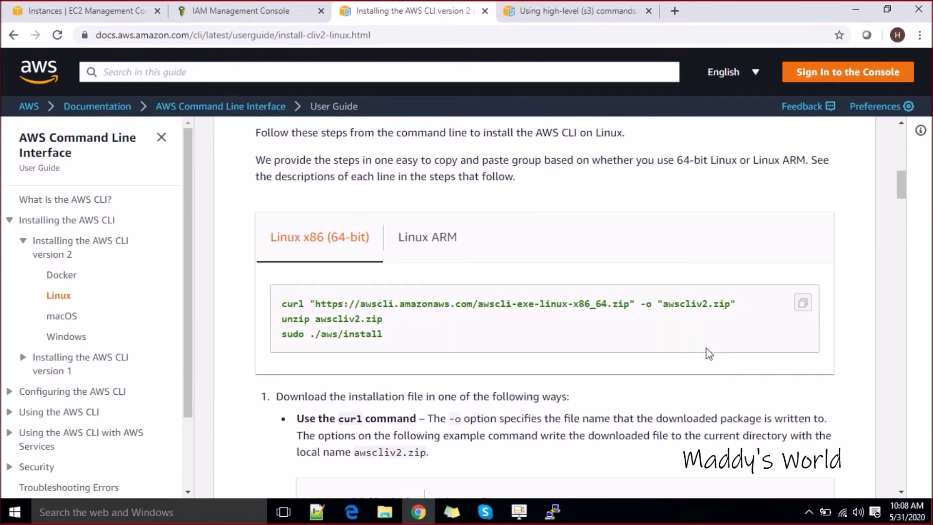
Copy the Linux x86 (64-bit) curl download command from installation step 1 and switch to the PuTTY terminal
scroll(709, 353, "down", 3)
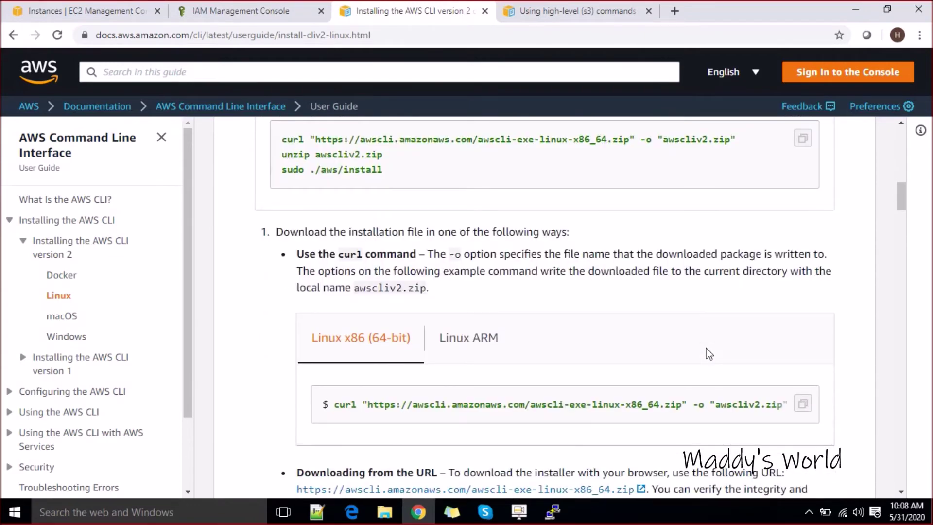
triple_click(544, 405)
key("super+c")
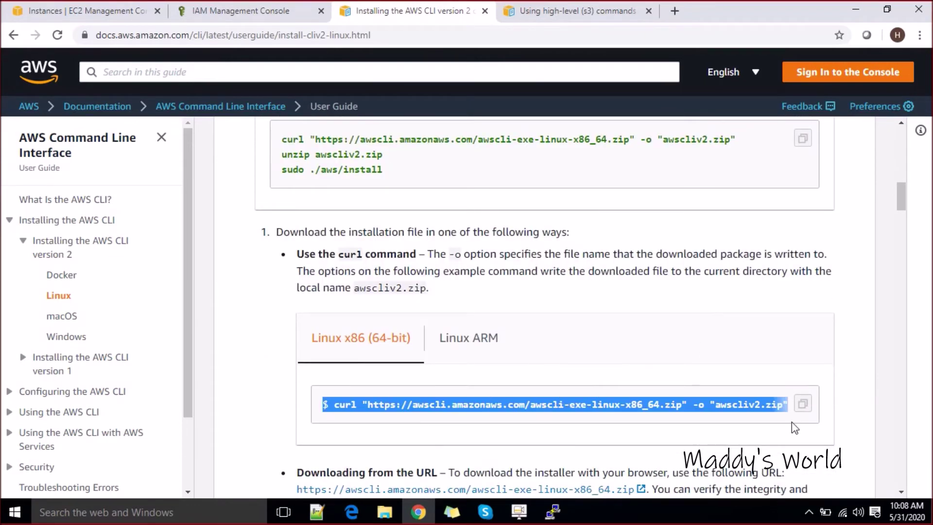
left_click(803, 403)
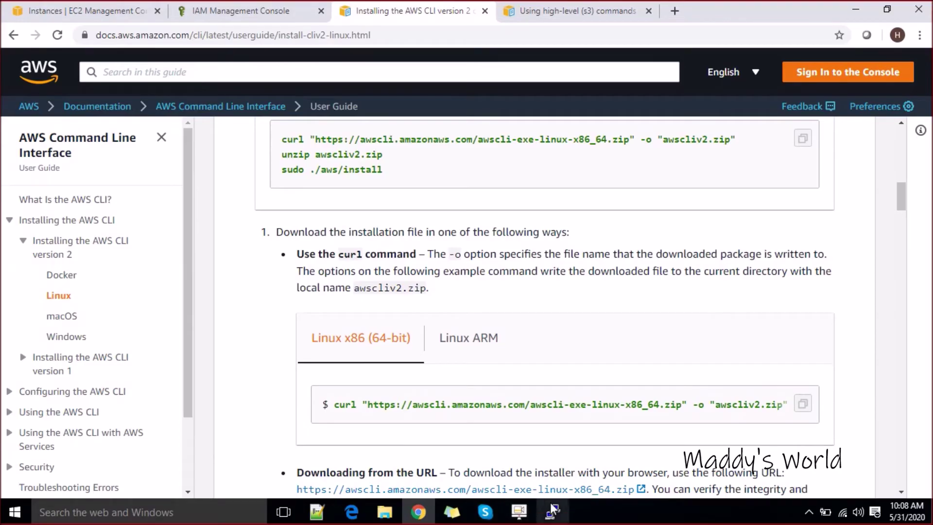
left_click(553, 510)
type("cd")
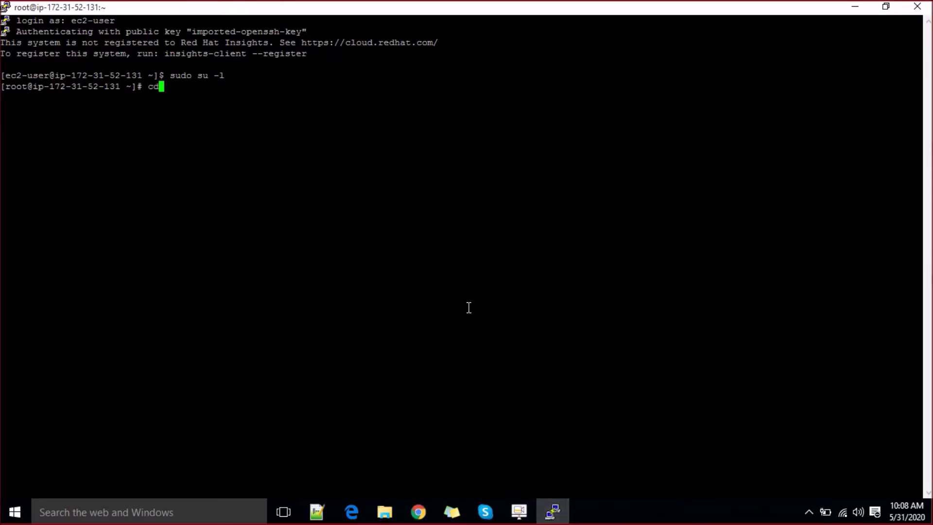
type(" /opt")
key("BackSpace")
key("BackSpace")
key("BackSpace")
key("BackSpace")
key("BackSpace")
key("BackSpace")
key("BackSpace")
Create the directory /aws and change into it
type("mkdir /aws")
key("Return")
type("cd /aws/")
key("Return")
List the directory with ls -ltr and run the copied curl command to download the AWS CLI installer as awscliv2.zip
type("ls -ltr")
key("Return")
right_click(469, 308)
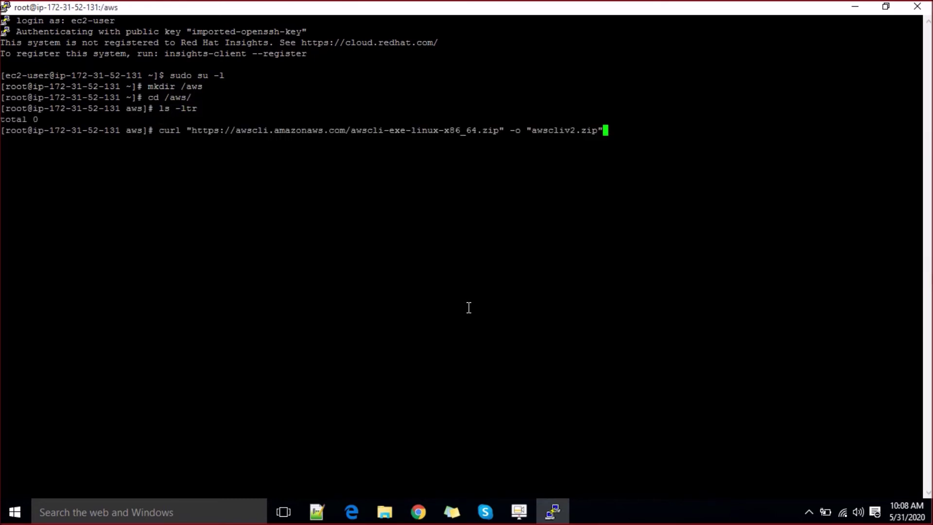
key("Return")
Try to extract the installer with unzip awscliv2.zip copied from the guide in Chrome, and list the directory in the PuTTY terminal
key("alt+Tab")
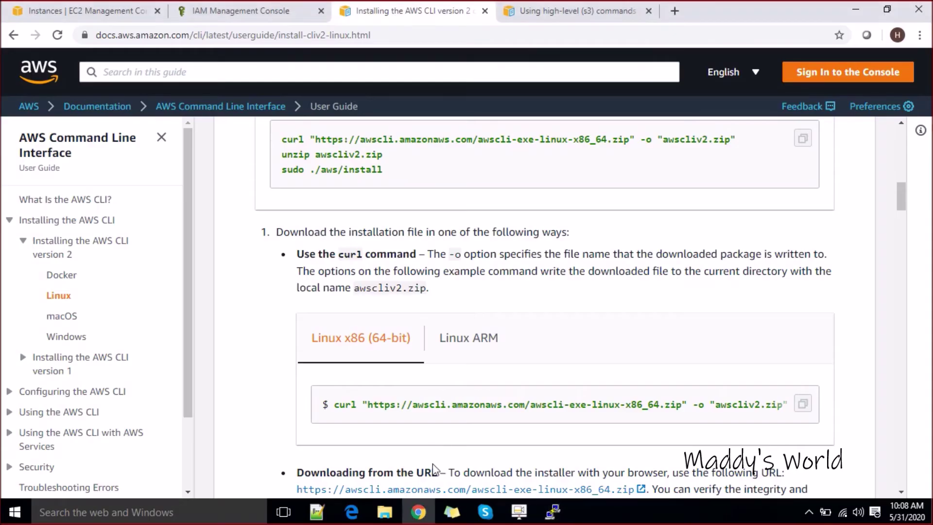
scroll(566, 422, "down", 6)
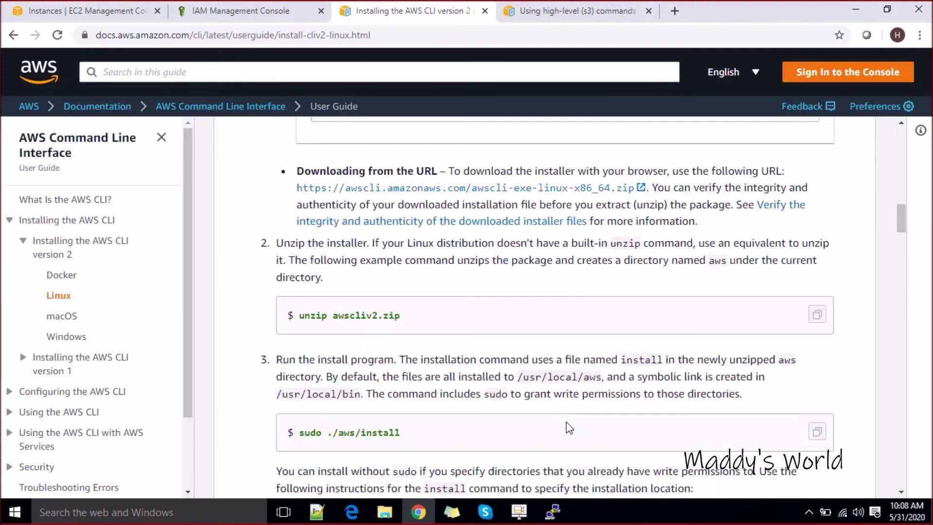
left_click_drag(299, 318, 427, 324)
key("ctrl+c")
key("alt+Tab")
right_click(425, 317)
key("Return")
type("ls -ltr")
key("Return")
Install the unzip package with yum install unzip, accepting the installation
type("yum,")
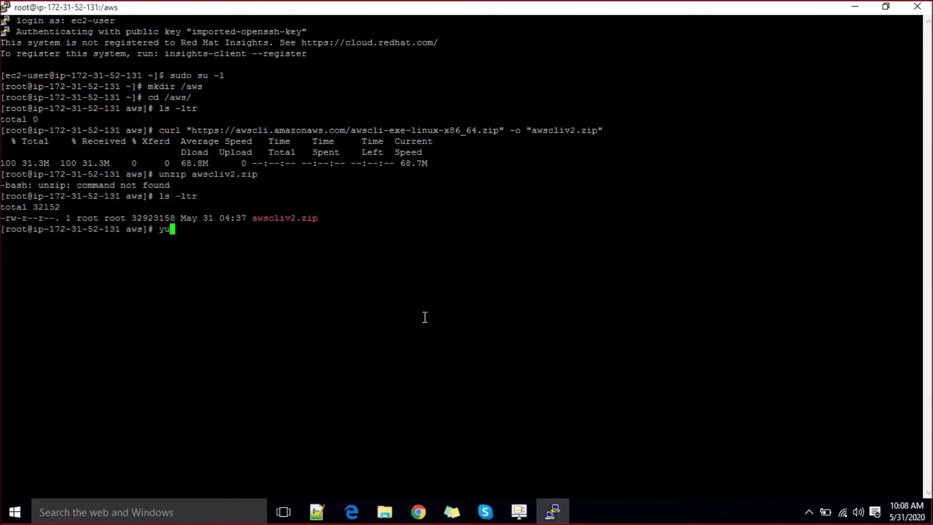
key("BackSpace")
key("BackSpace")
type("install unzip")
key("Return")
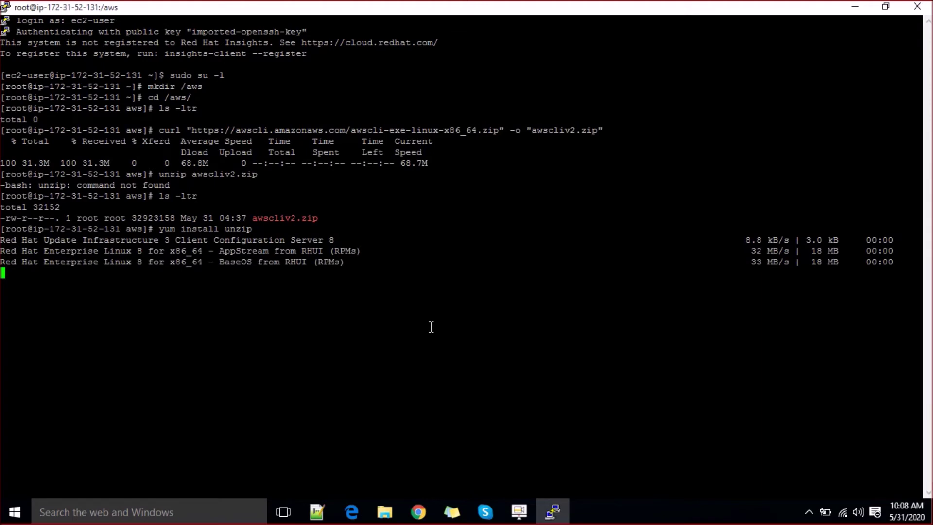
type("y")
key("Return")
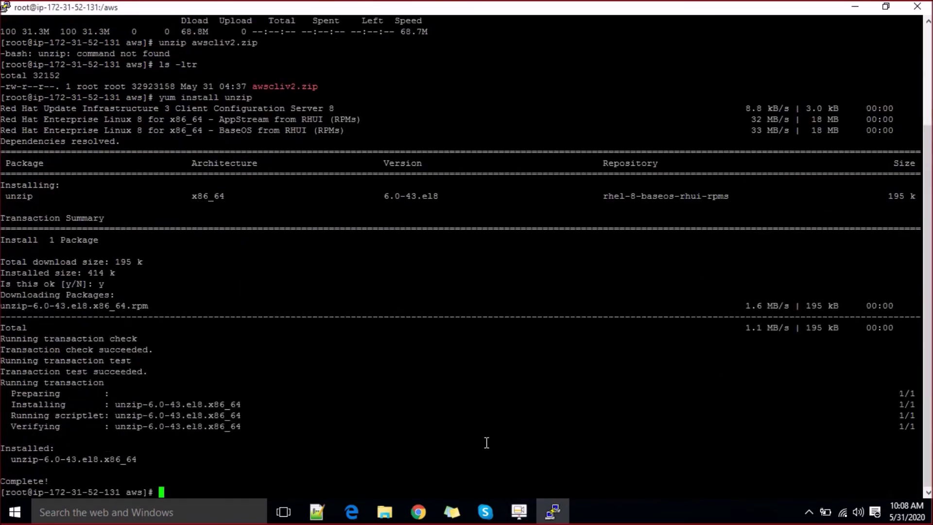
Rerun unzip awscliv2.zip to extract the installer and consult the install program step of the guide in Chrome
key("Up")
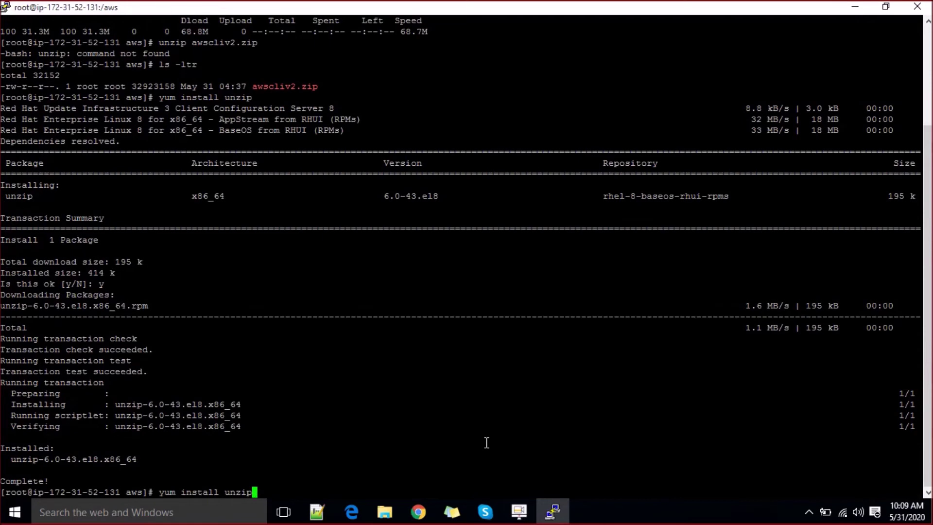
key("Up")
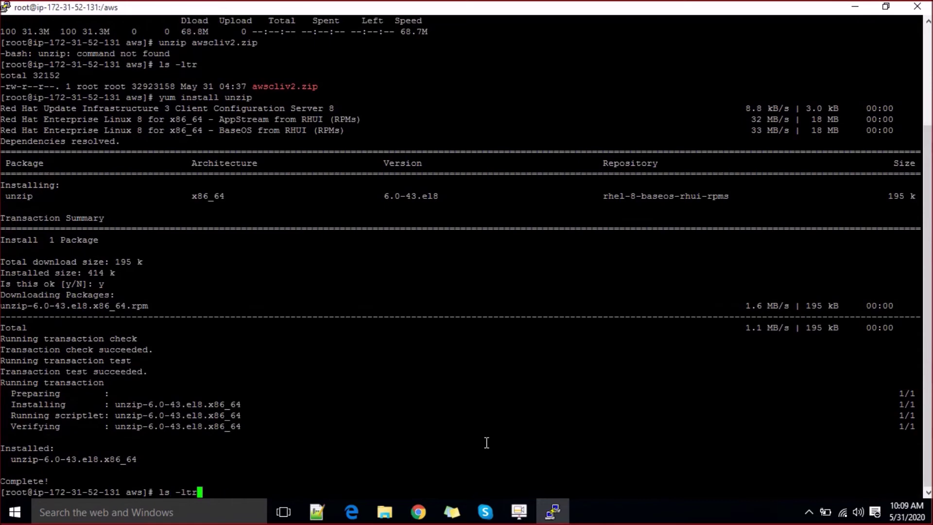
key("Up")
key("Return")
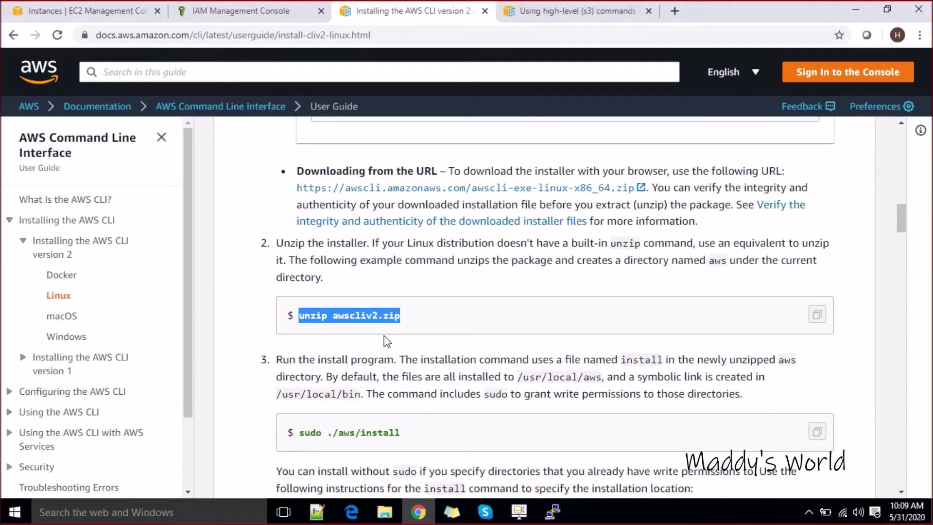
left_click(386, 341)
scroll(384, 338, "down", 2)
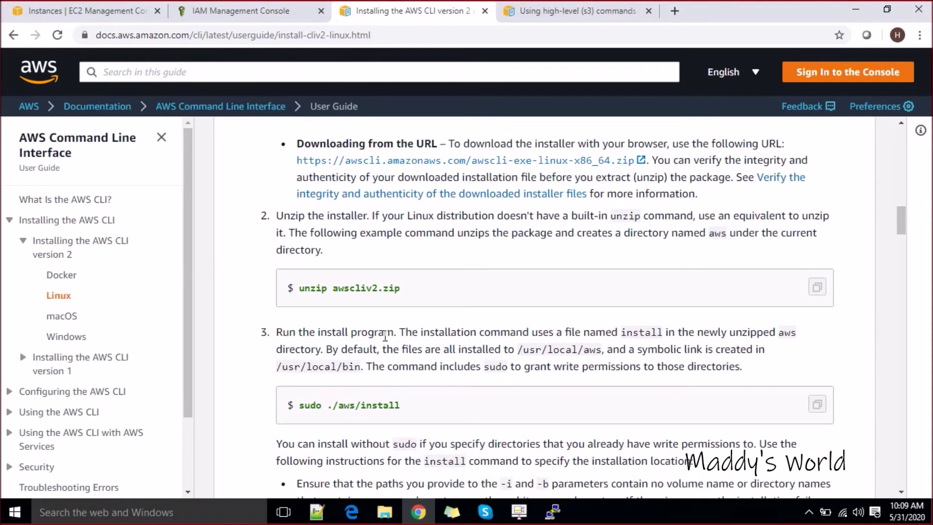
In the PuTTY terminal, list the extracted content with ls -ltr, change into the aws folder and list its files
key("alt+Tab")
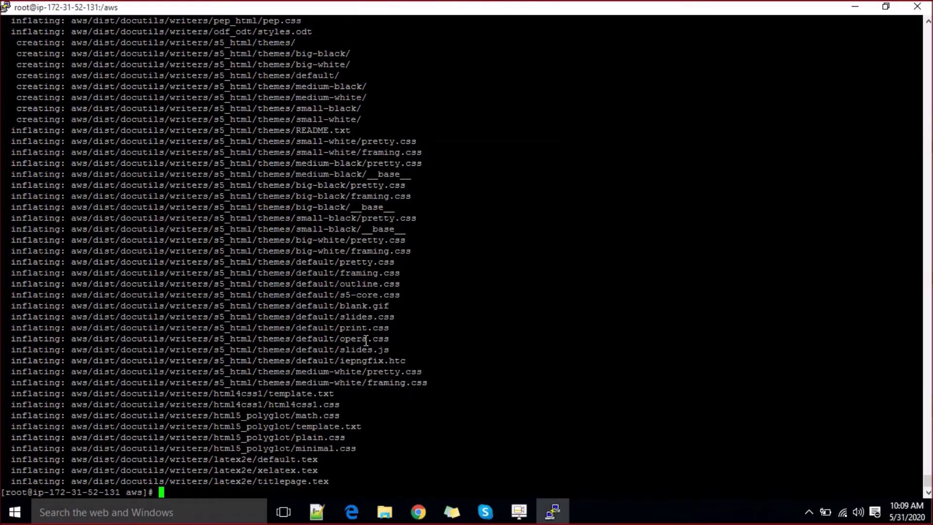
type("ls -ltr")
key("Return")
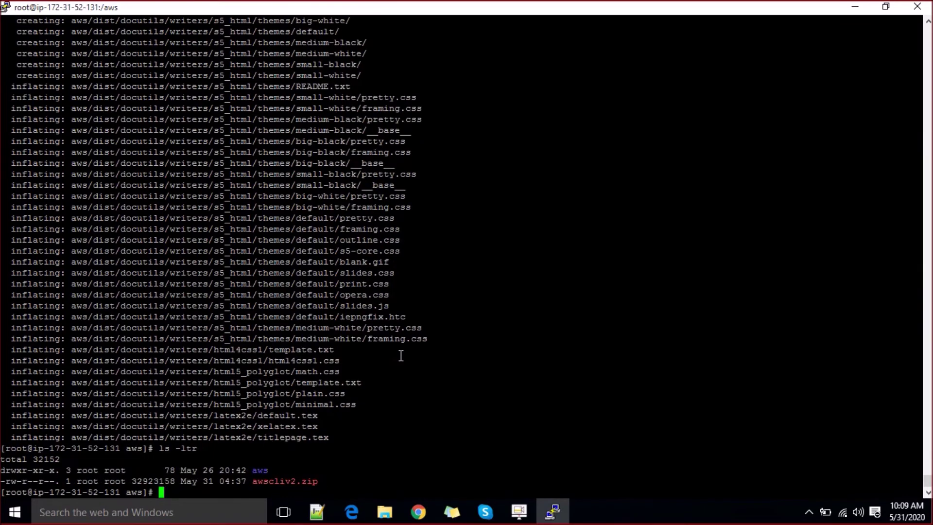
type("cd aws")
key("Return")
type("ls -ltr")
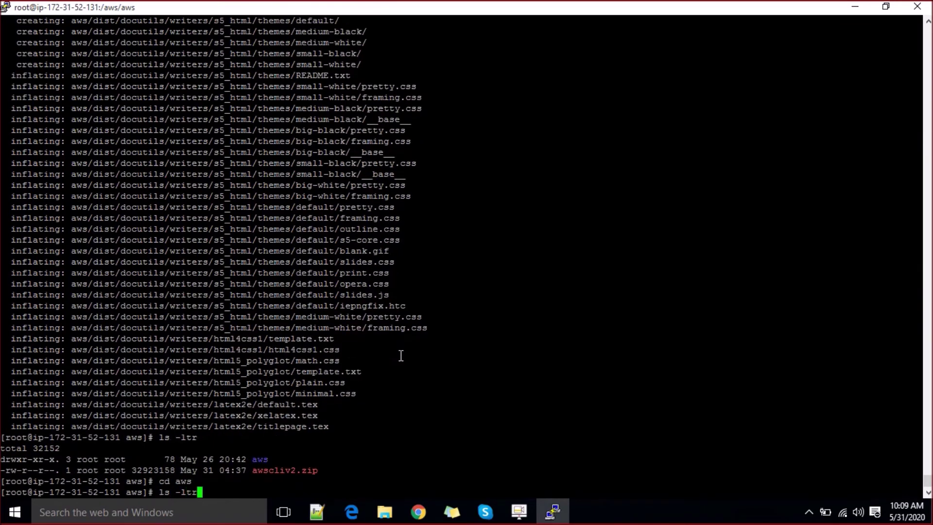
key("Return")
Run the AWS CLI installer with ./install from the extracted aws folder
double_click(252, 469)
type("./")
right_click(440, 482)
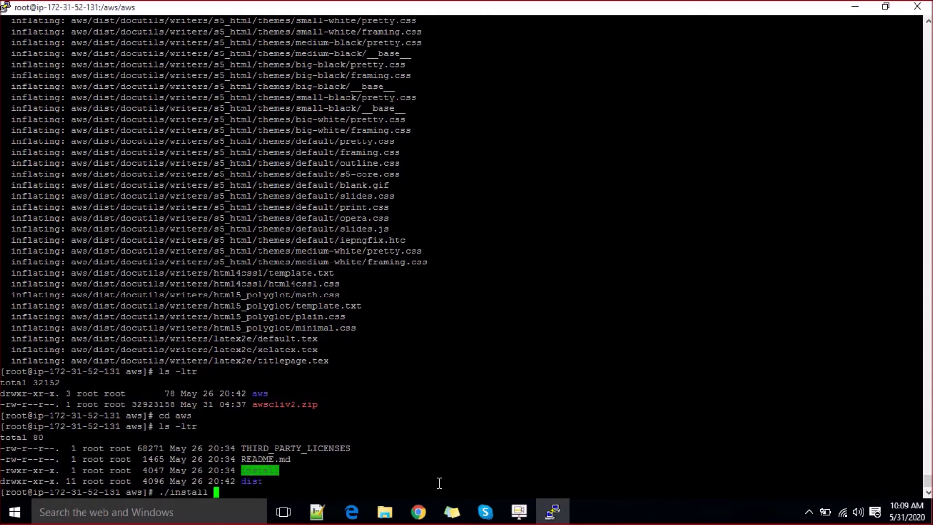
key("Return")
In the AWS CLI guide in Chrome, review the install command's default directories and its -i and -b location options
key("alt+Tab")
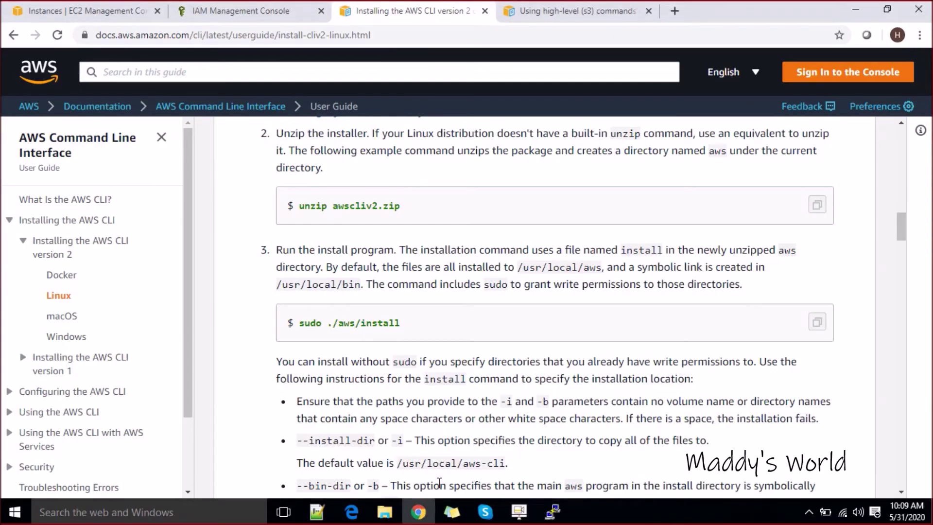
scroll(440, 483, "down", 3)
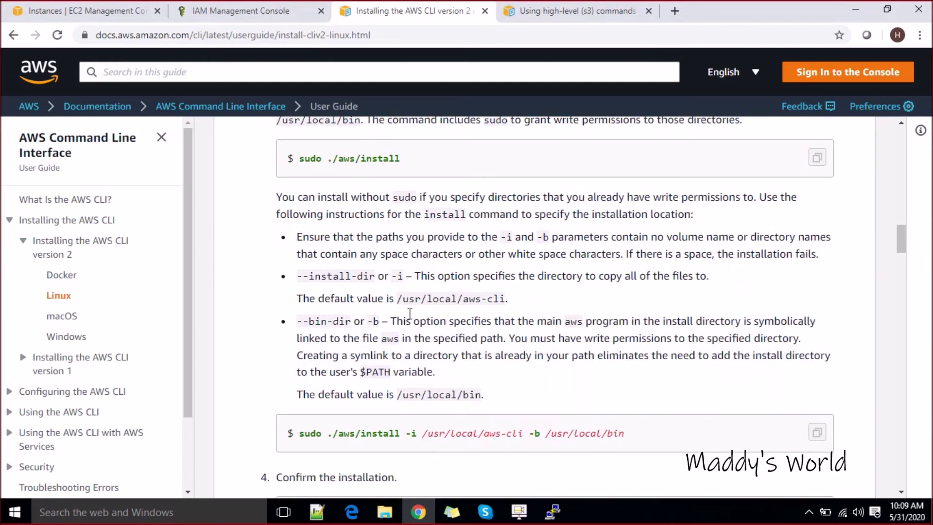
left_click_drag(350, 196, 400, 242)
left_click_drag(397, 298, 516, 294)
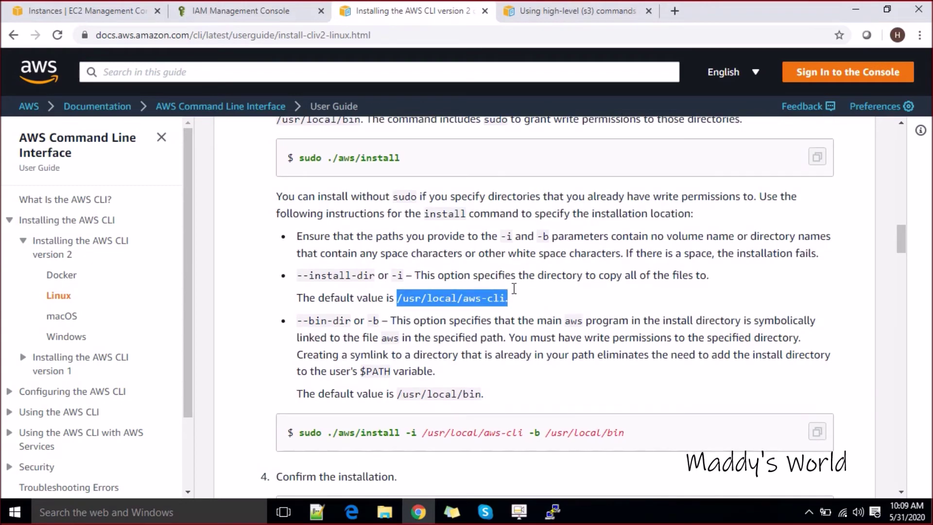
scroll(514, 292, "down", 3)
left_click_drag(327, 298, 624, 290)
left_click(596, 290)
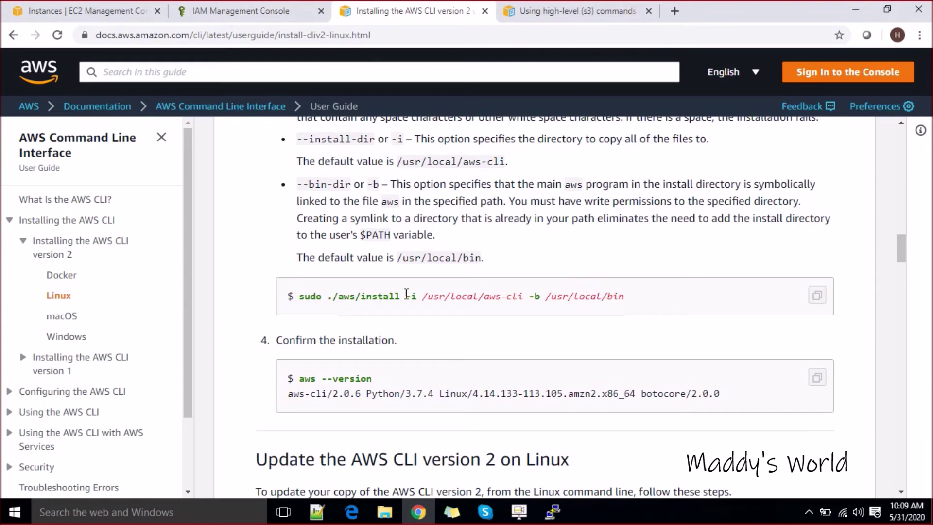
left_click_drag(422, 297, 650, 306)
In the PuTTY terminal, check that the AWS CLI responds by running aws without arguments
key("alt+Tab")
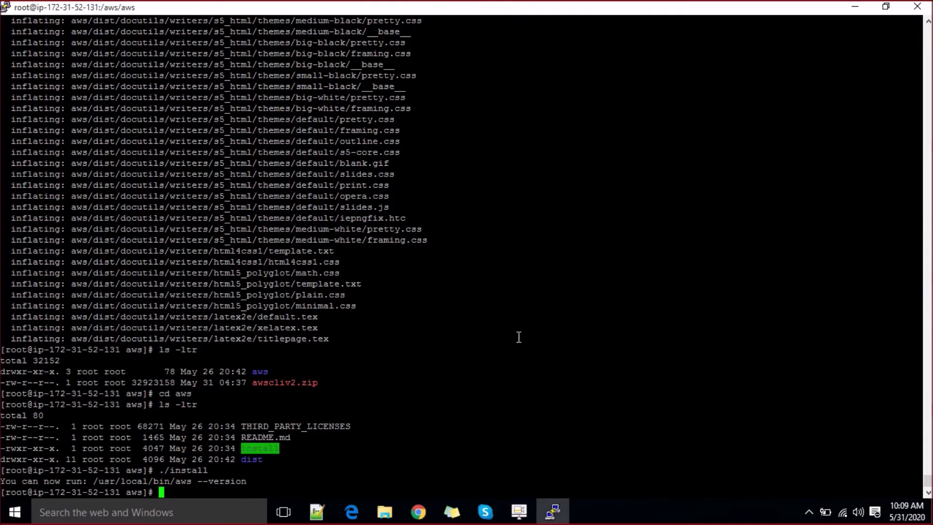
type("aws")
key("Return")
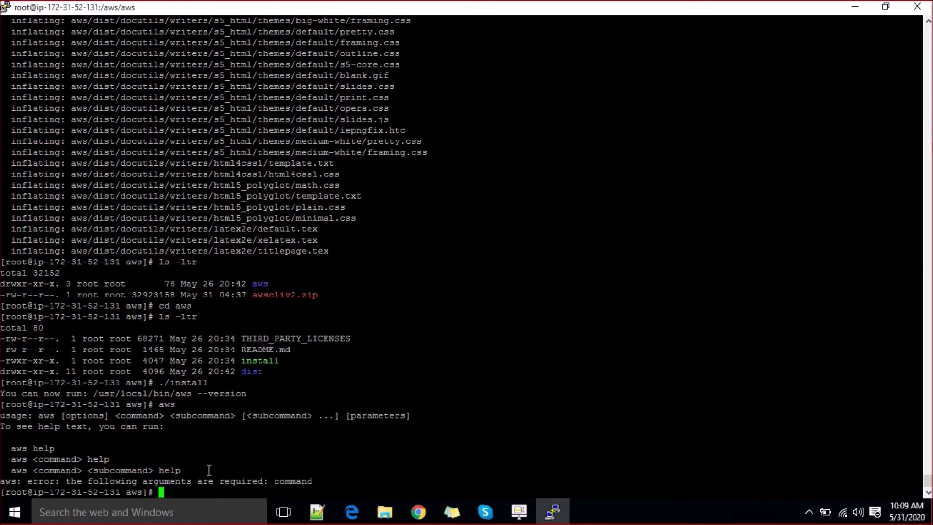
Copy the bucket creation command aws s3 mb s3://bucket-name from the high-level S3 commands guide in Chrome
left_click(418, 512)
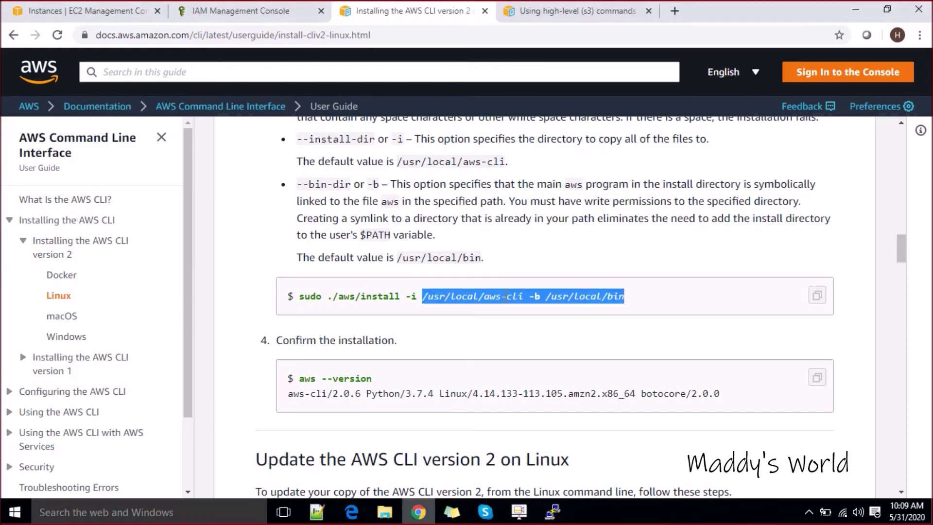
left_click(585, 9)
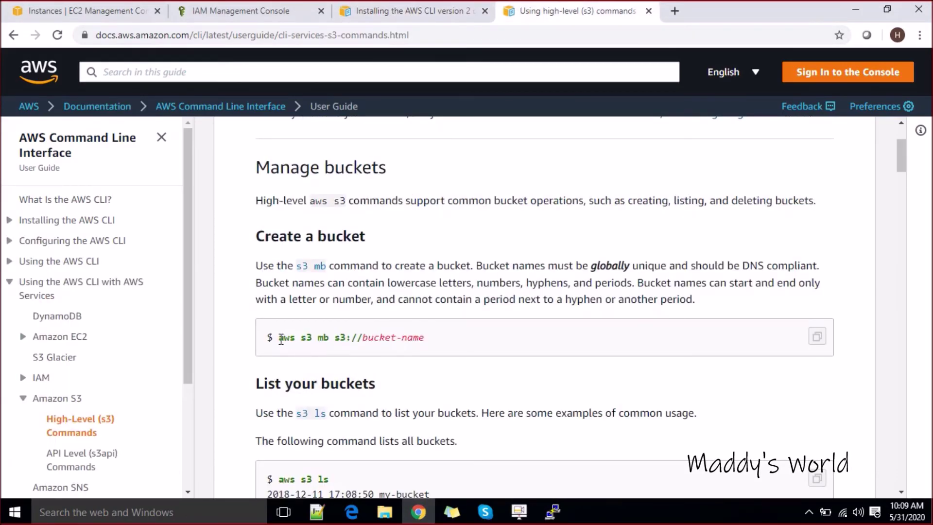
left_click_drag(280, 339, 435, 336)
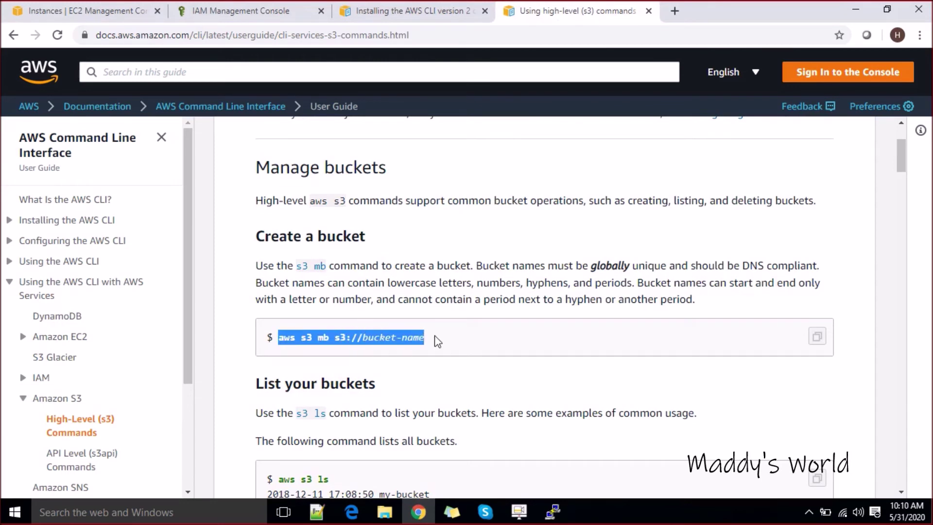
key("ctrl+c")
In the PuTTY terminal, paste the copied command, change the bucket name to test and run aws s3 mb s3://test
key("alt+Tab")
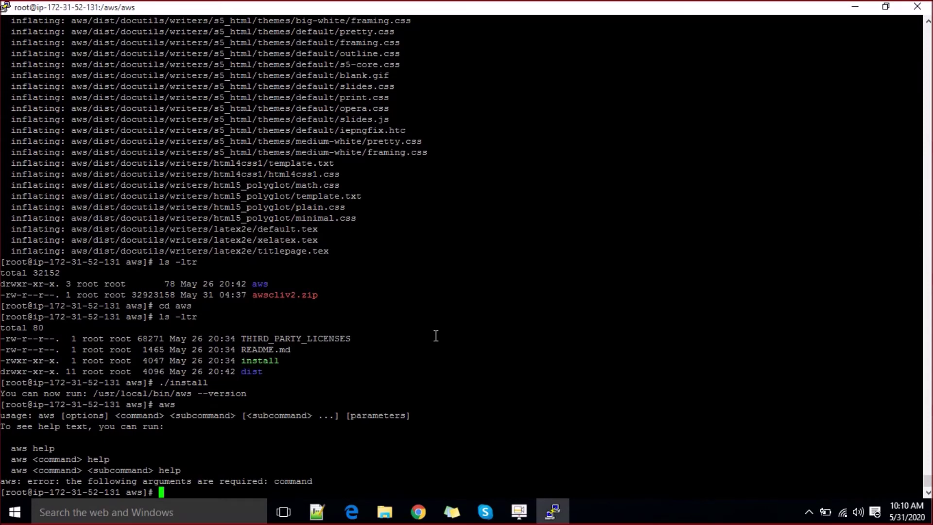
right_click(436, 336)
key("BackSpace")
key("BackSpace")
key("BackSpace")
key("BackSpace")
key("BackSpace")
key("BackSpace")
key("BackSpace")
key("BackSpace")
key("BackSpace")
key("BackSpace")
key("BackSpace")
key("BackSpace")
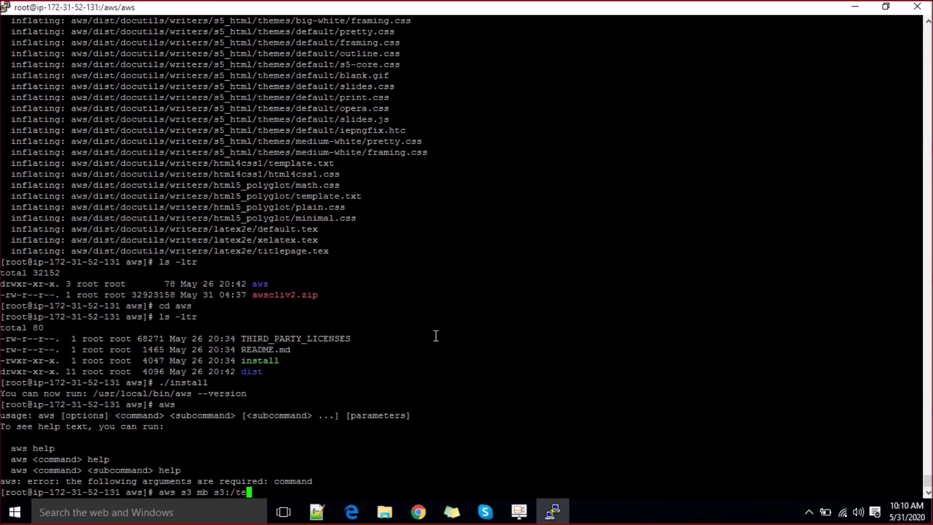
type("/test")
key("Return")
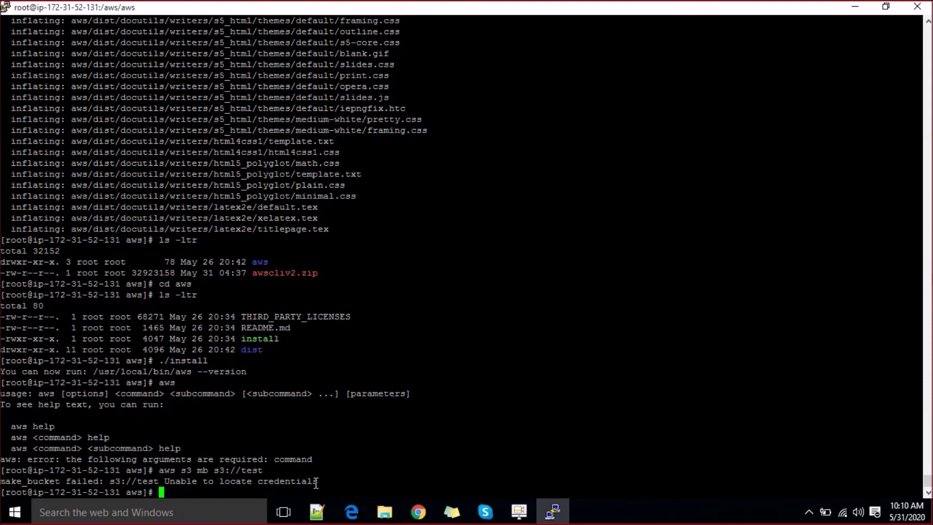
In the EC2 console in Chrome, check the role options for the instance named IAM, then cancel the Attach/Replace IAM Role form
left_click(418, 512)
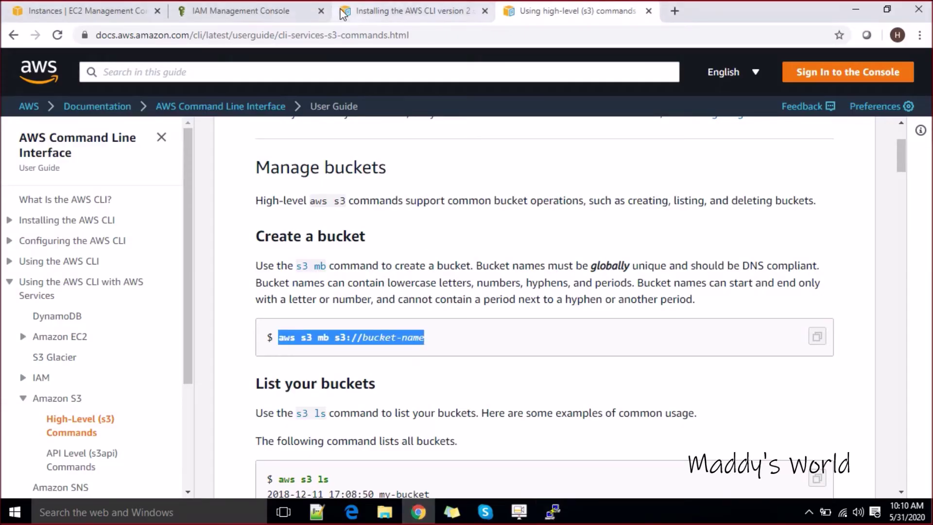
left_click(123, 16)
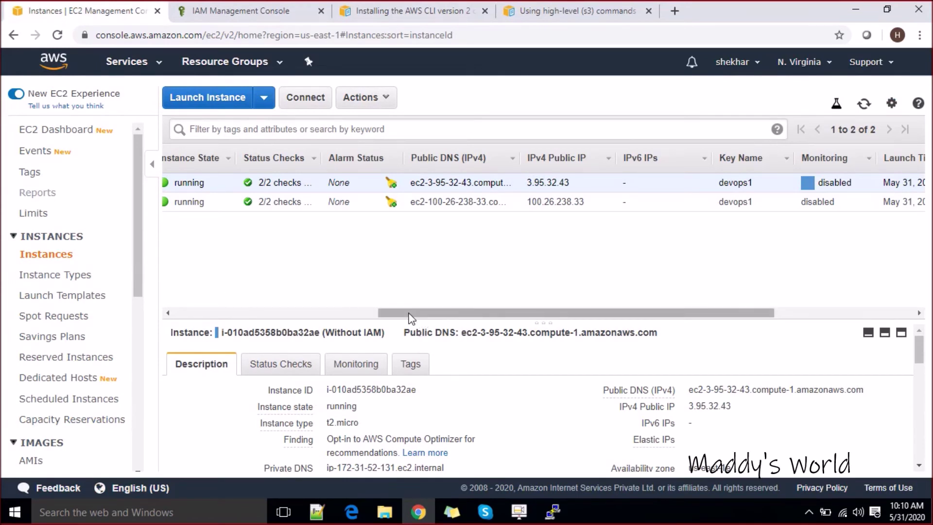
left_click(307, 314)
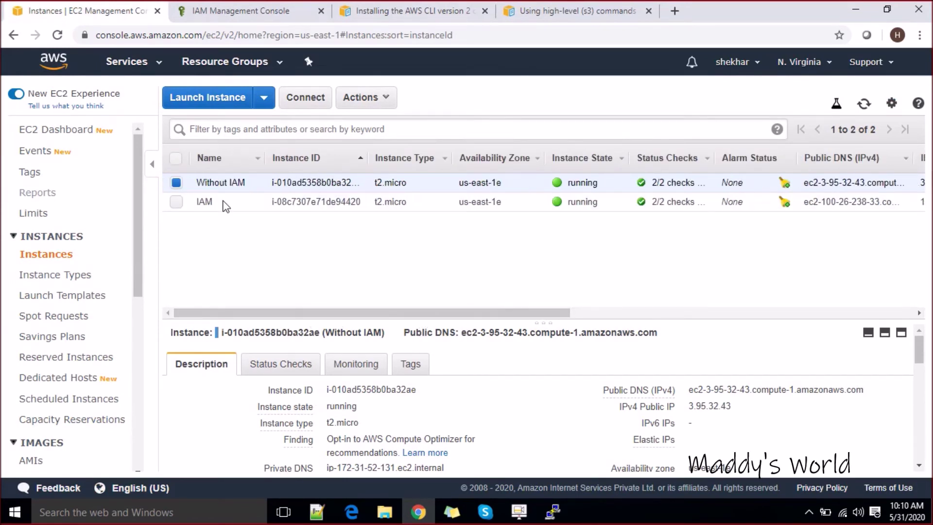
left_click(226, 206)
left_click(395, 99)
mouse_move(411, 191)
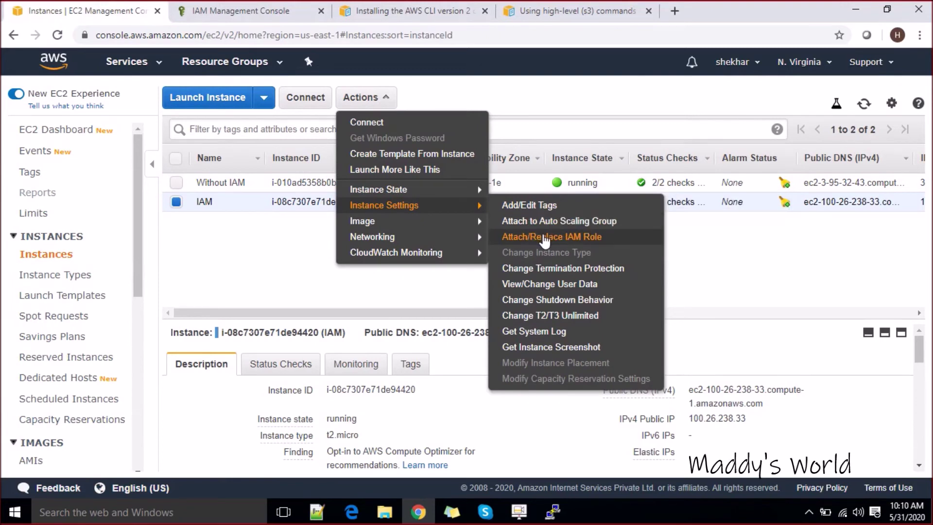
left_click(544, 239)
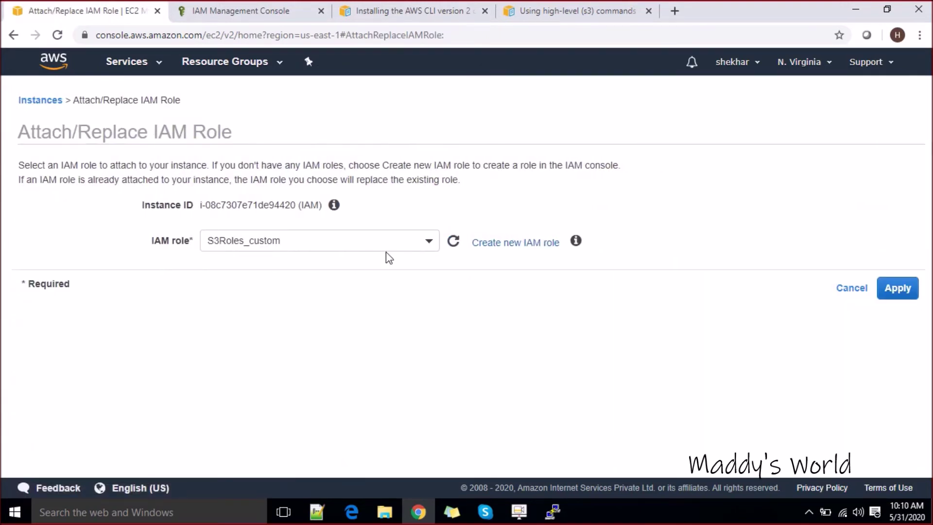
left_click(387, 250)
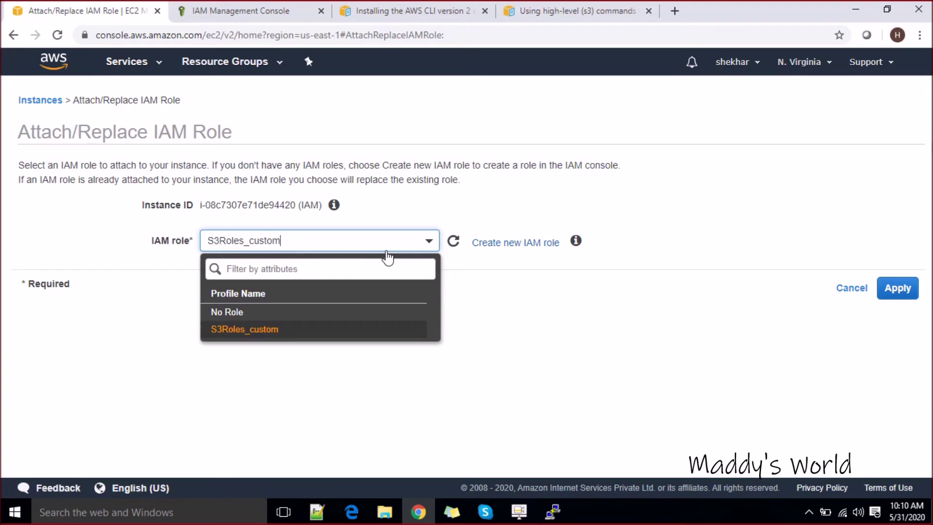
left_click(856, 292)
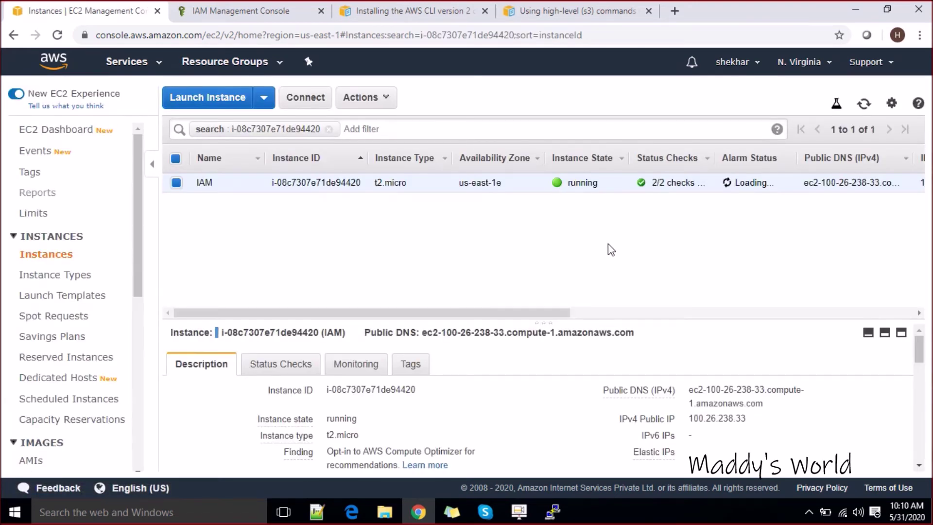
Copy the IAM instance's public IPv4 address and enter it as the host name of a new PuTTY session
left_click(758, 420)
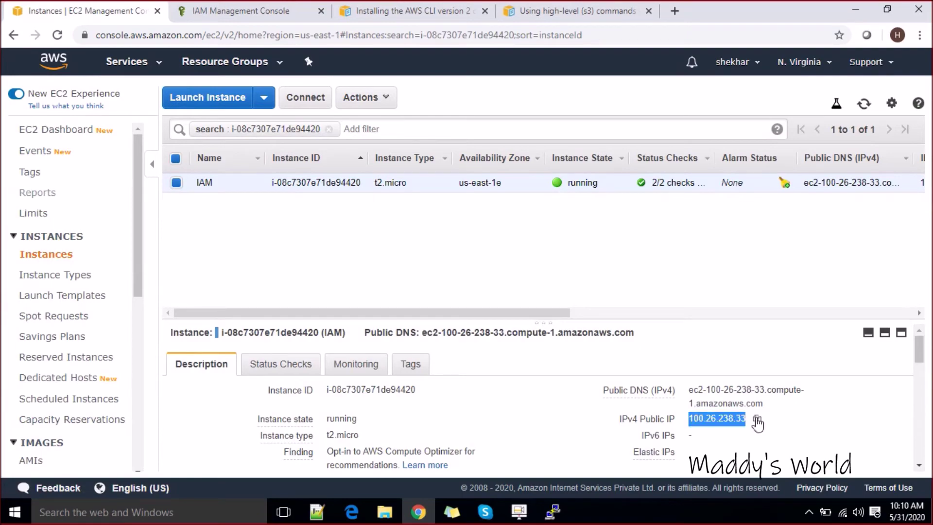
left_click(552, 511)
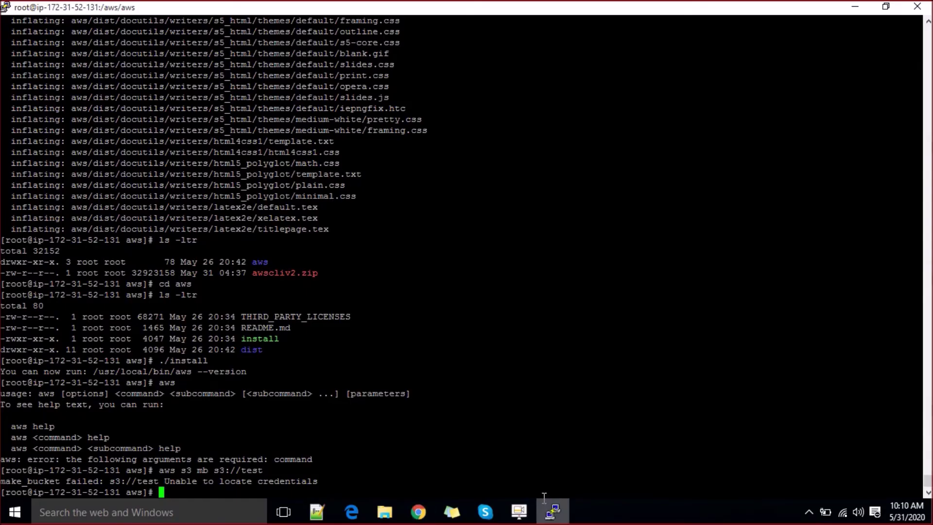
right_click(405, 6)
left_click(435, 153)
key("ctrl+v")
Set devops1.ppk as the session's private key file, open the connection accepting the host key, and log in as ec2-user
left_click(339, 337)
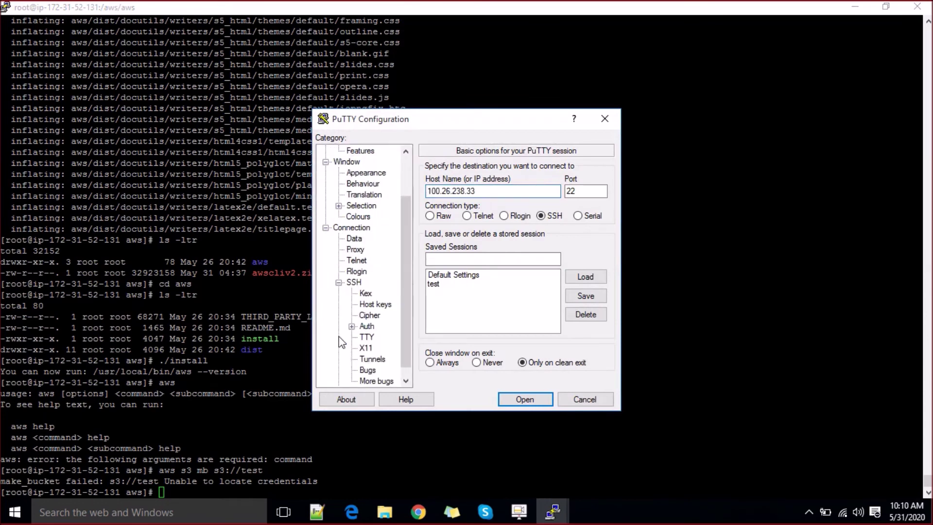
left_click(367, 326)
left_click(585, 306)
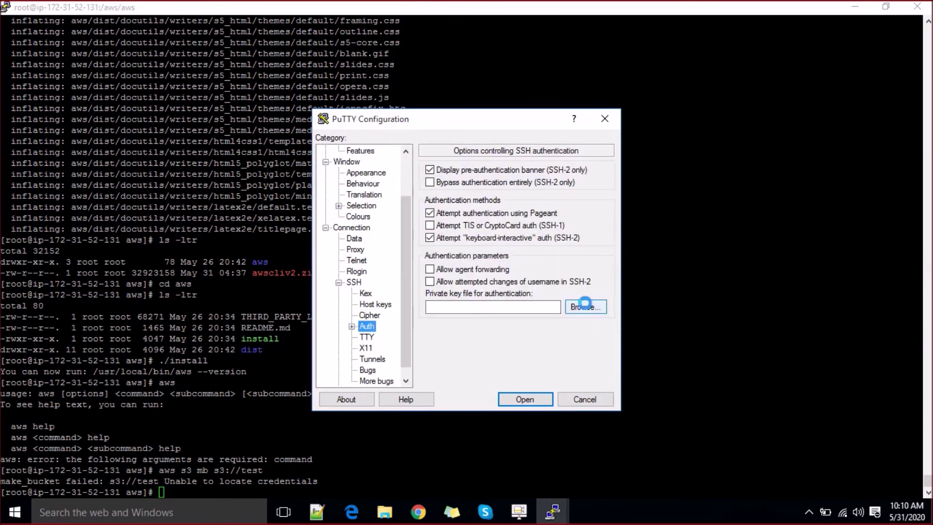
double_click(470, 255)
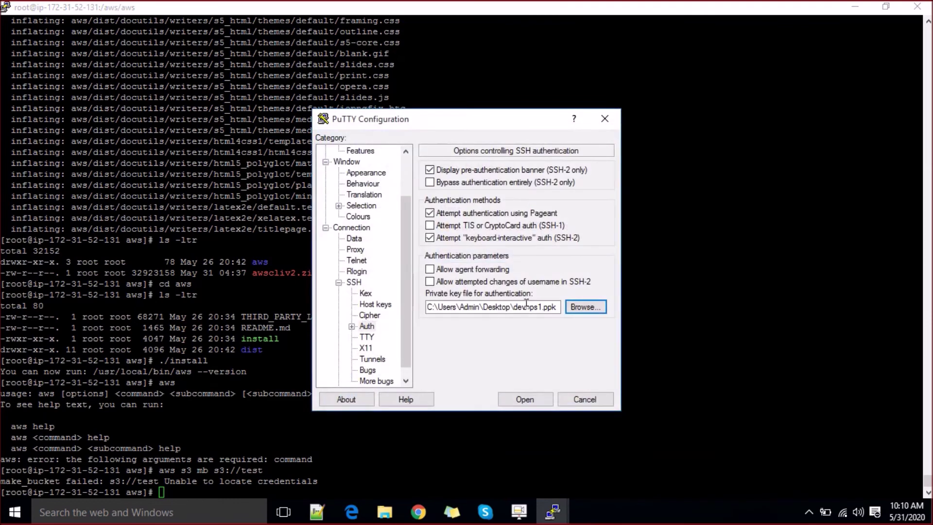
left_click(525, 399)
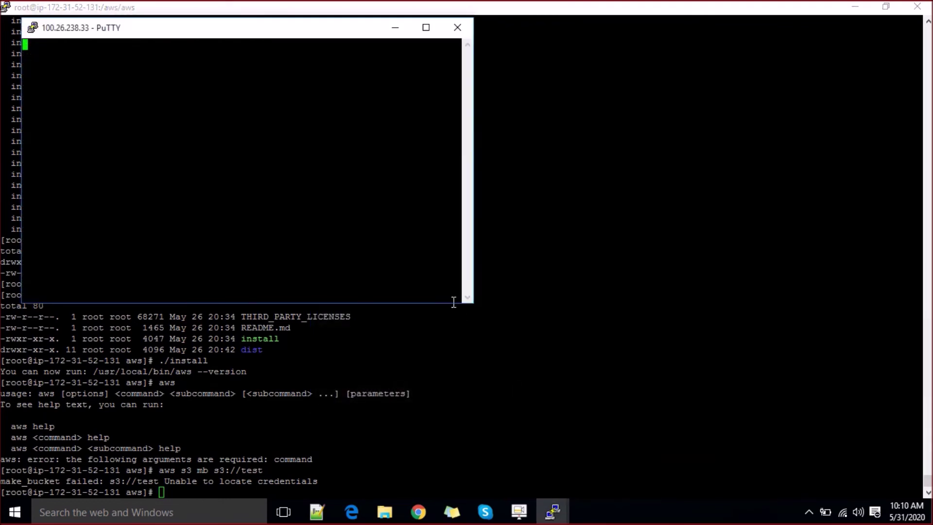
left_click(385, 354)
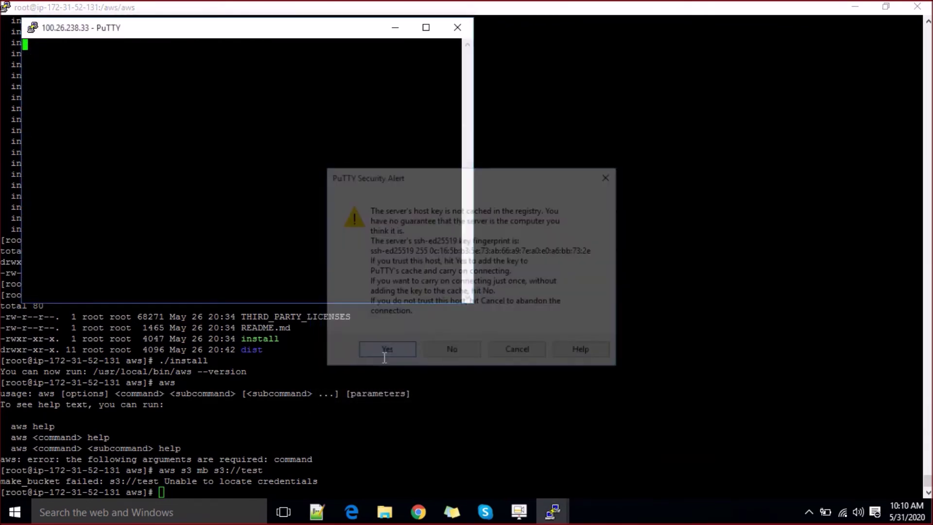
type("ec2-user")
key("Return")
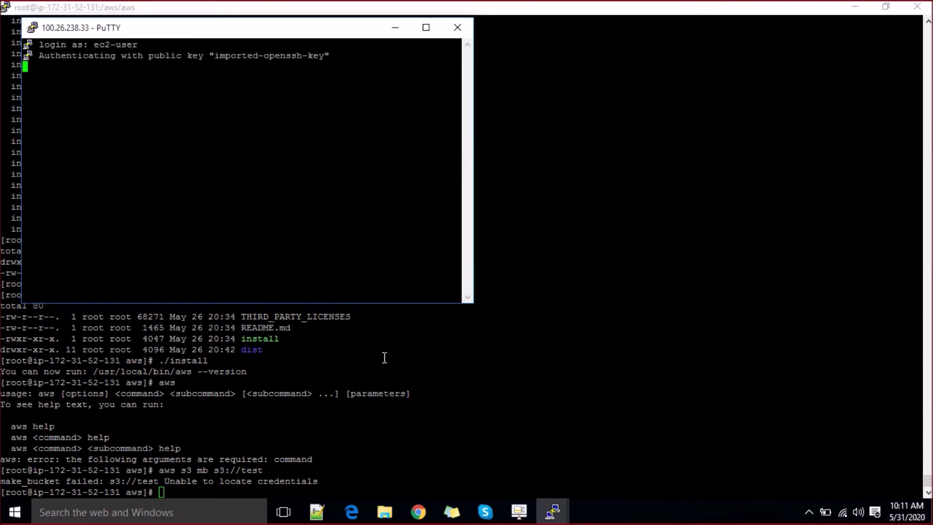
List the first session's command history and run its curl download of awscliv2.zip in the new ec2-user session
left_click(369, 431)
type("history")
key("Return")
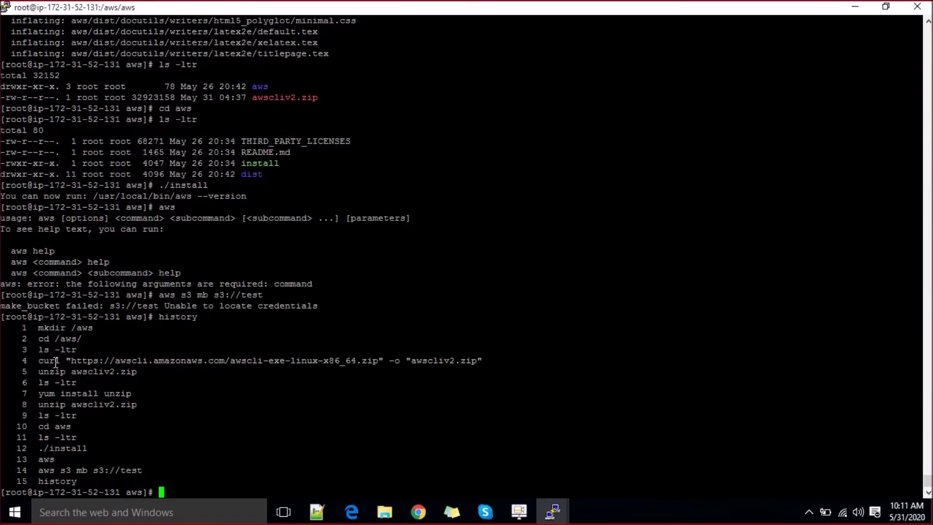
left_click_drag(42, 363, 202, 338)
left_click_drag(474, 355, 506, 366)
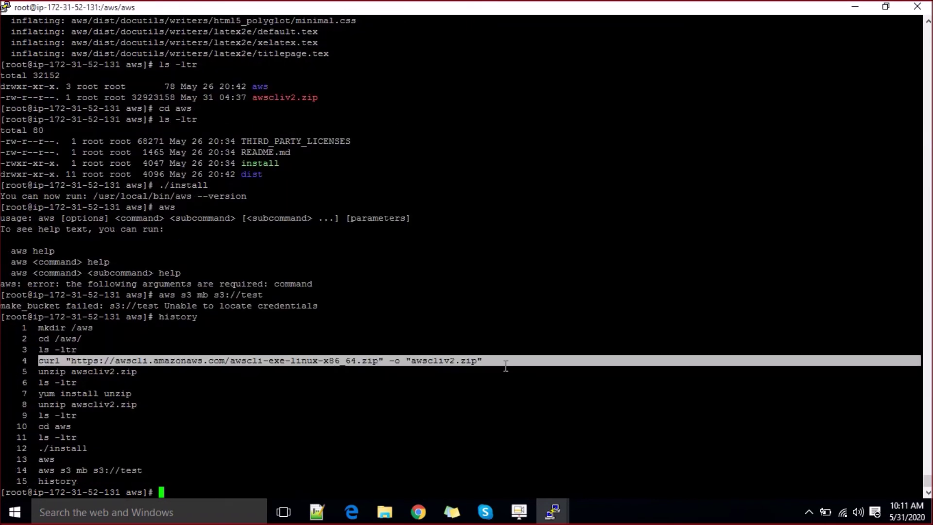
key("alt+Tab")
right_click(360, 174)
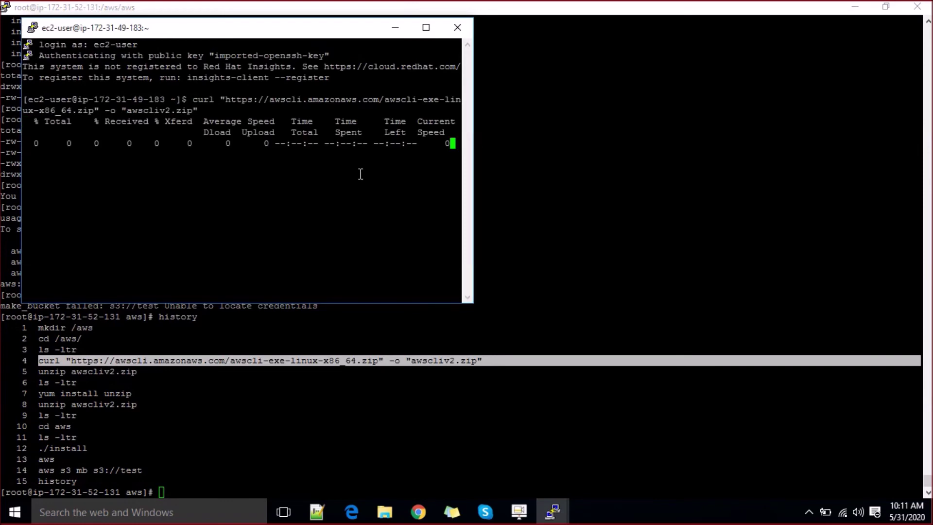
Copy yum install unzip from the first session's history and try to run it in the ec2-user session
key("alt+Tab")
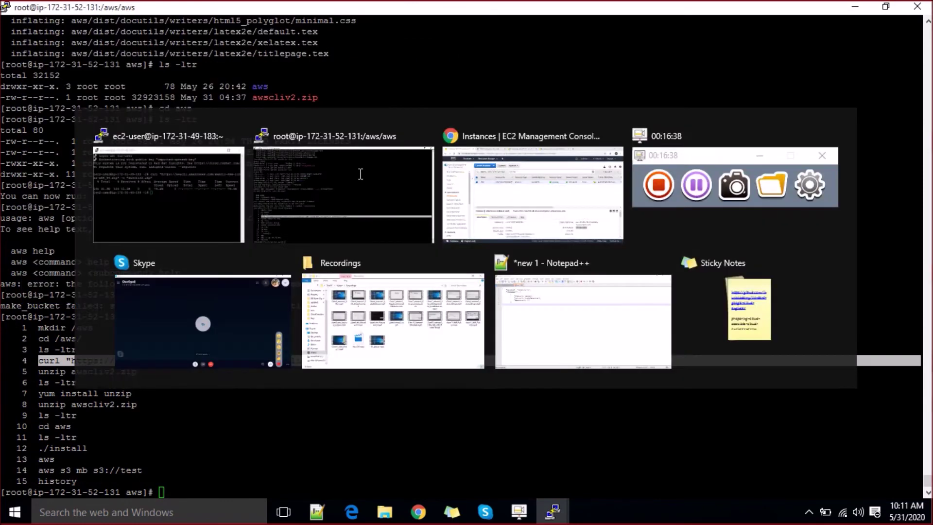
left_click_drag(35, 393, 130, 393)
key("alt+Tab")
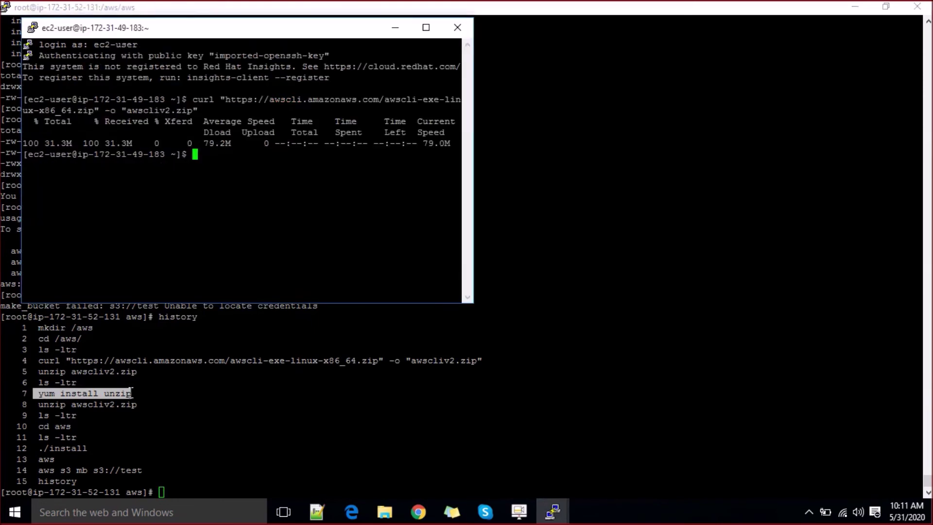
right_click(242, 160)
key("Return")
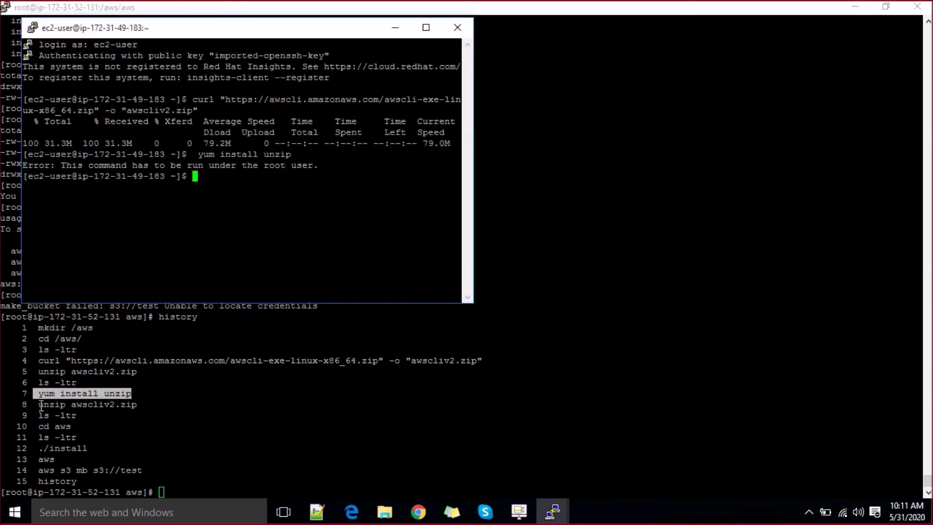
Copy unzip awscliv2.zip from the history and switch the new session to the root user with sudo su -l
left_click(54, 403)
left_click_drag(40, 404, 137, 404)
key("alt+Tab")
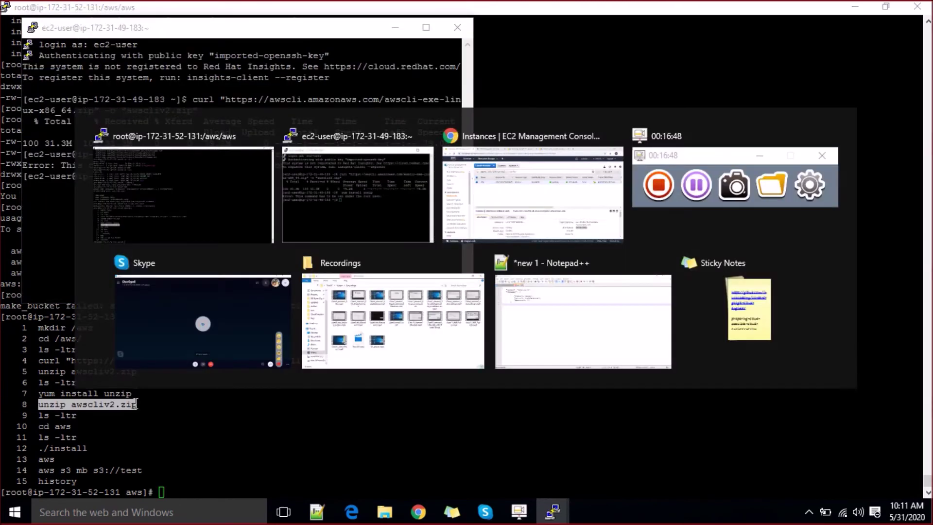
type("sudo su -l")
key("Return")
Create the /aws directory with mkdir /aws in the new root session
type("cd")
key("BackSpace")
key("BackSpace")
type("mn")
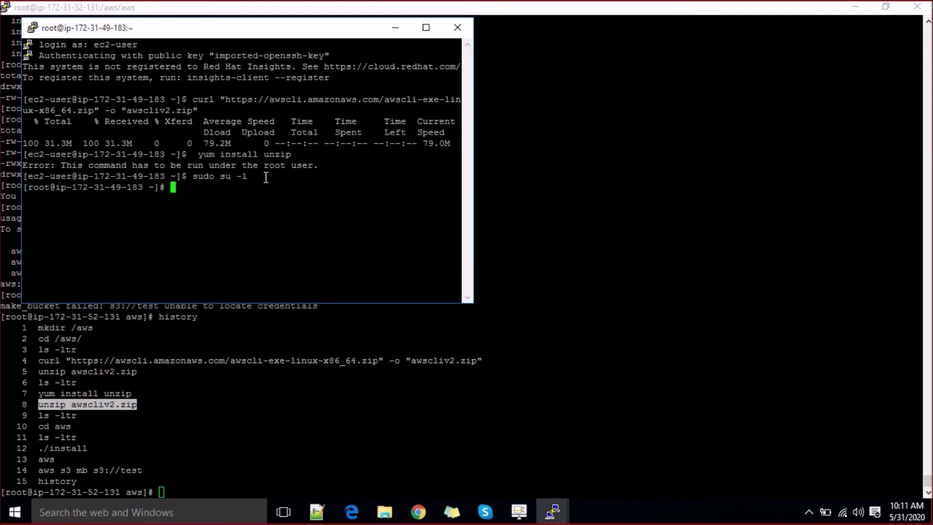
type("dkri")
key("BackSpace")
key("BackSpace")
key("BackSpace")
key("BackSpace")
type("kdir /aws")
key("Return")
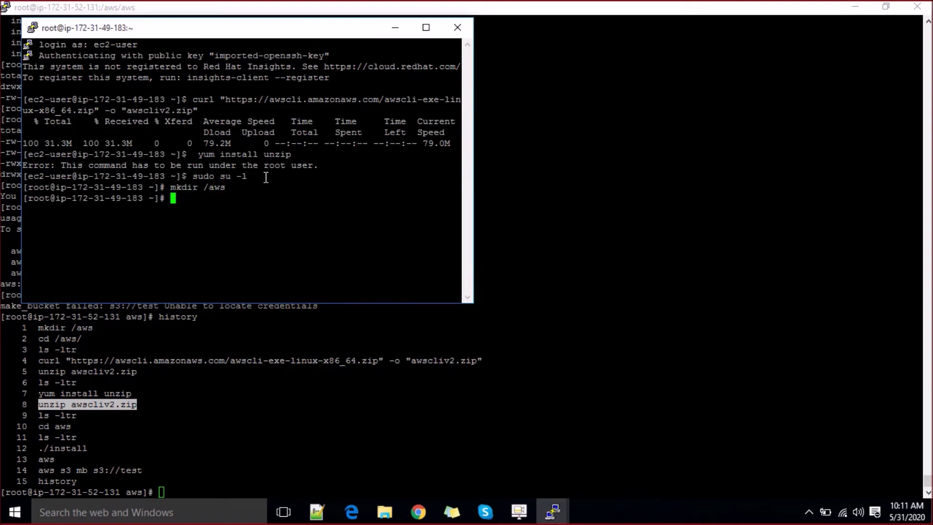
Copy the earlier yum install unzip command and clear the pasted unzip awscliv2.zip from the prompt
right_click(266, 178)
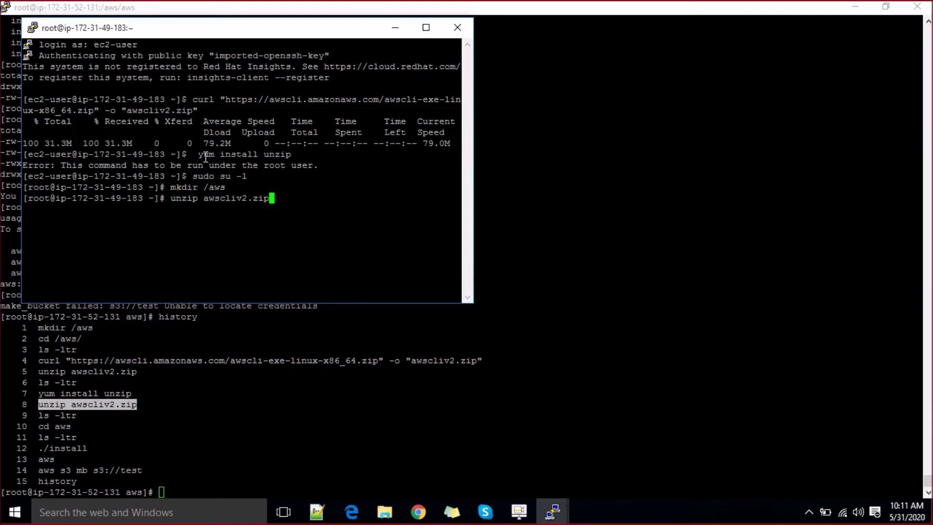
left_click_drag(199, 154, 295, 151)
key("BackSpace")
key("BackSpace")
key("BackSpace")
key("BackSpace")
key("BackSpace")
key("BackSpace")
key("BackSpace")
key("BackSpace")
key("BackSpace")
key("BackSpace")
key("BackSpace")
key("BackSpace")
key("BackSpace")
key("BackSpace")
key("BackSpace")
key("BackSpace")
key("BackSpace")
key("BackSpace")
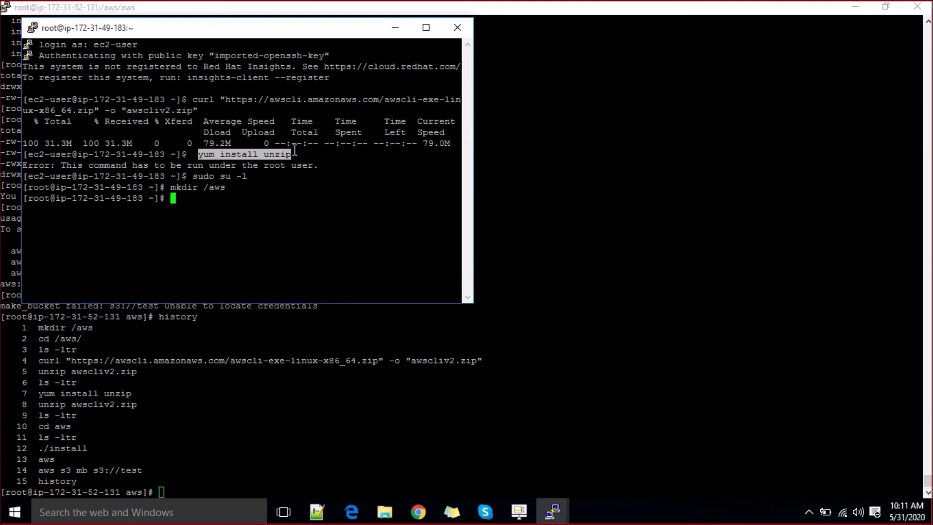
key("Return")
key("Return")
key("Return")
key("Return")
key("Return")
key("Return")
key("Return")
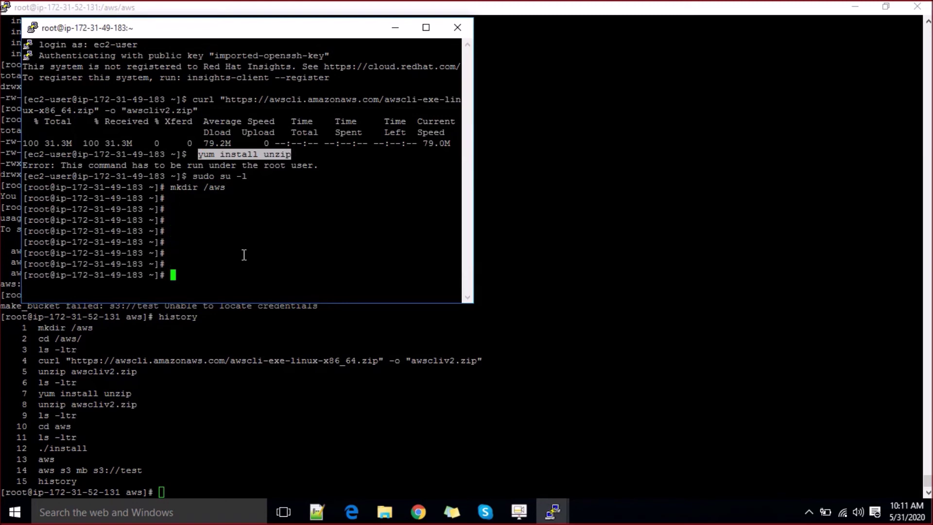